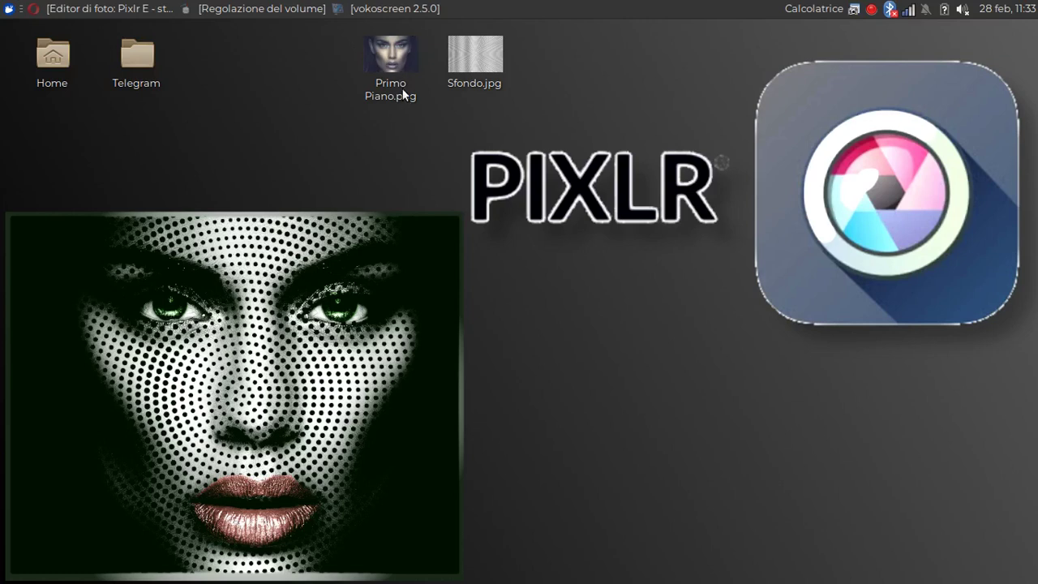
# View the two source images on the desktop, Primo Piano.png and Sfondo.jpg.
pyautogui.moveTo(477, 77)
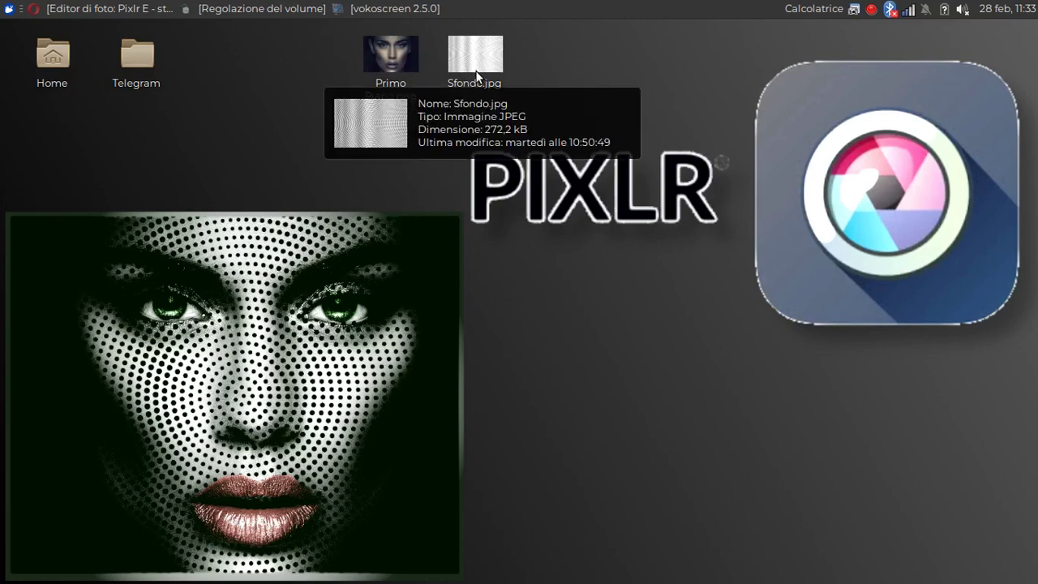
pyautogui.doubleClick(401, 59)
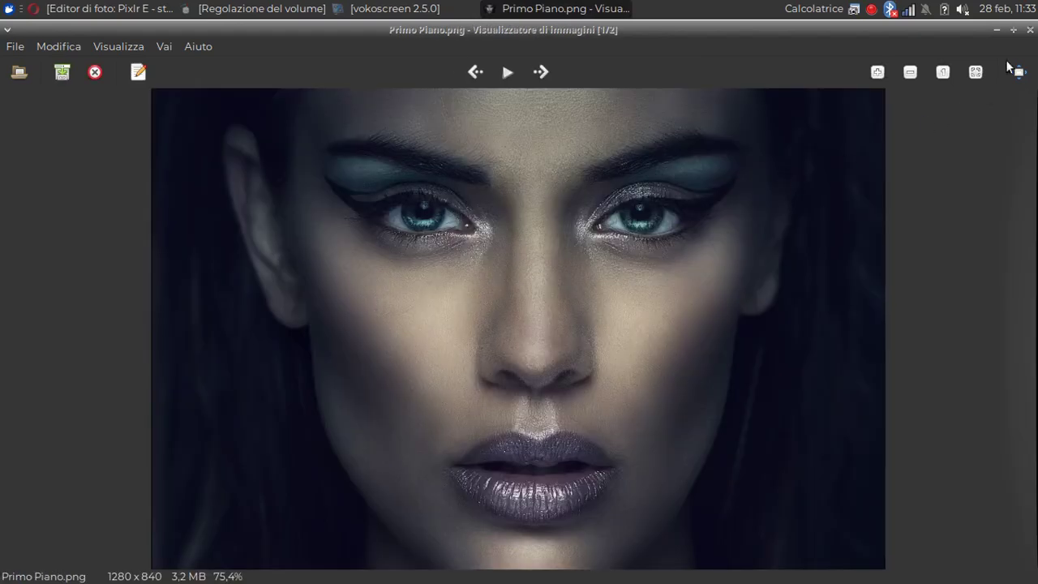
pyautogui.click(1029, 30)
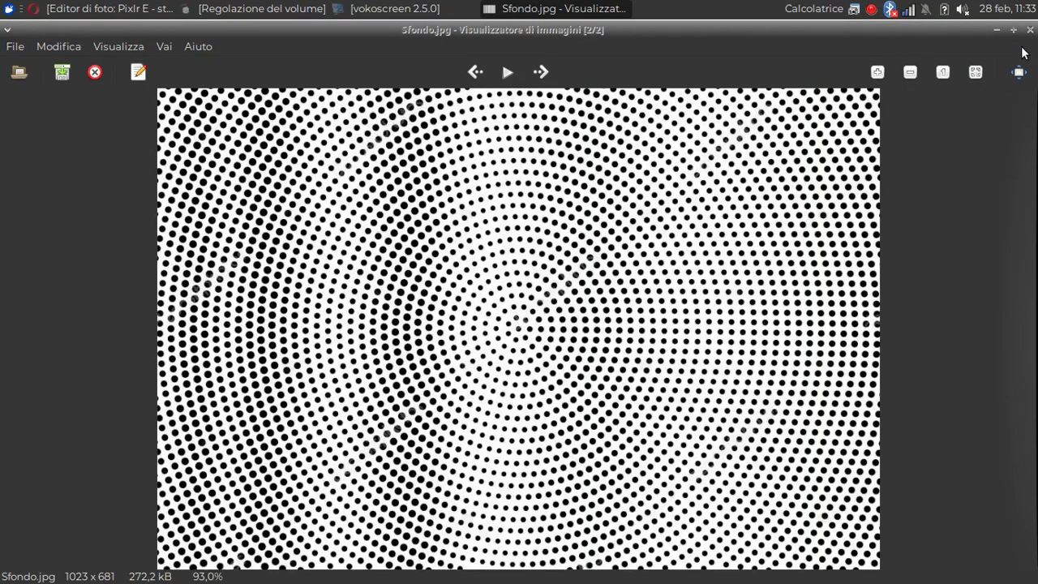
pyautogui.click(1030, 30)
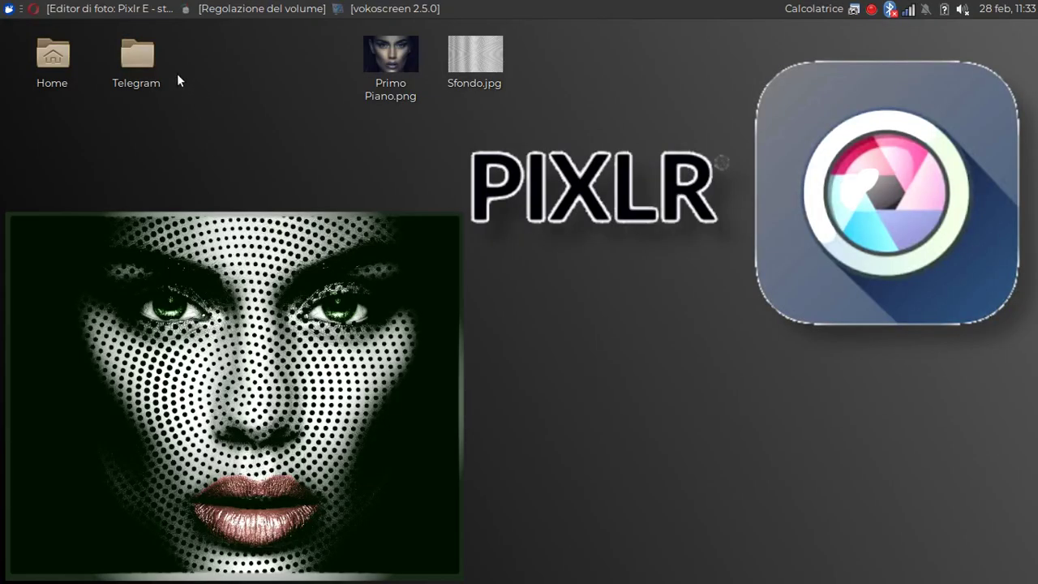
# Switch to Pixlr E in the browser and open Sfondo.jpg from the Scrivania folder.
pyautogui.click(124, 12)
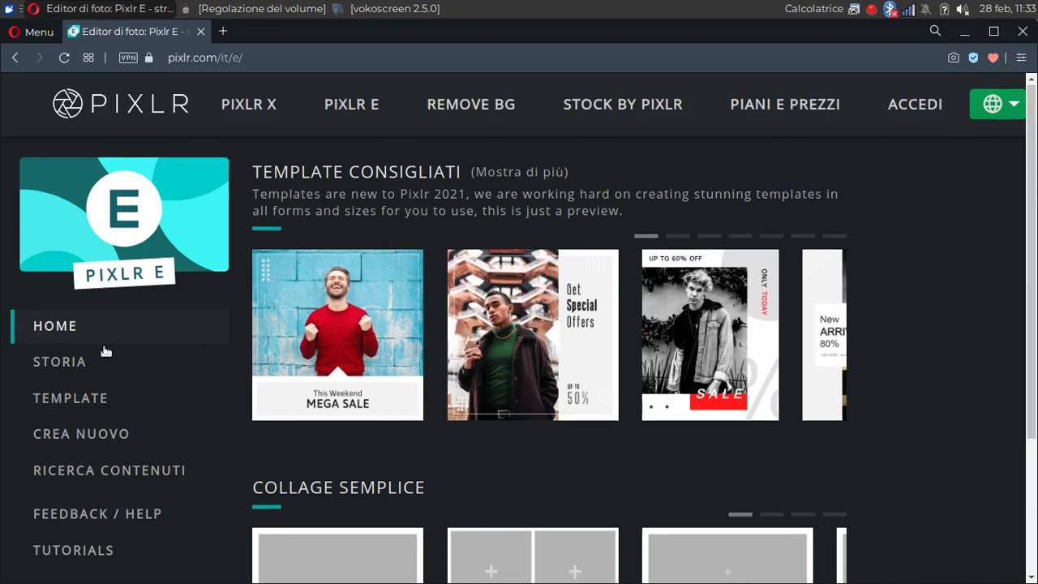
pyautogui.scroll(-3, 101, 352)
pyautogui.click(110, 438)
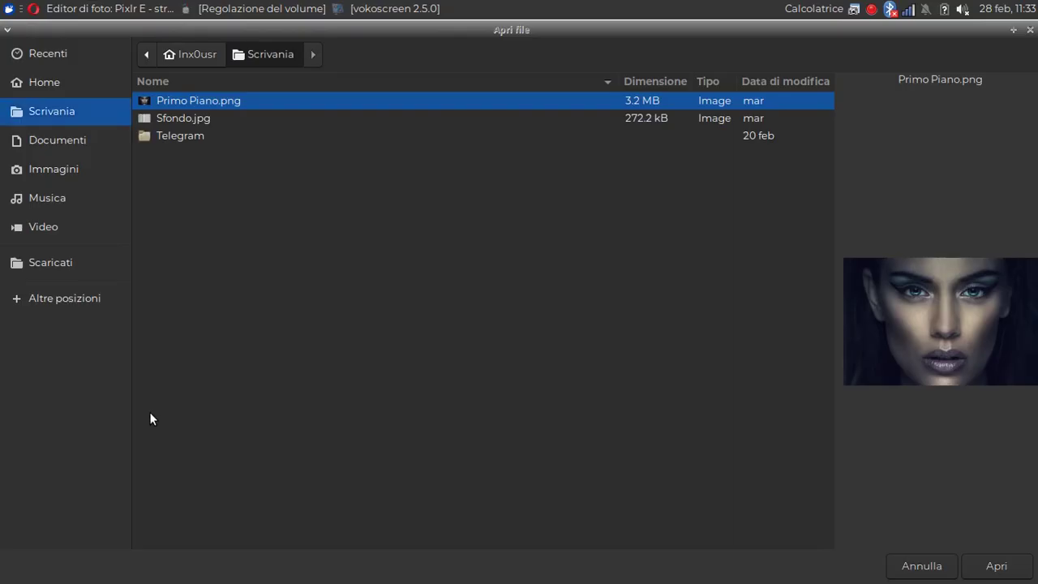
pyautogui.click(178, 121)
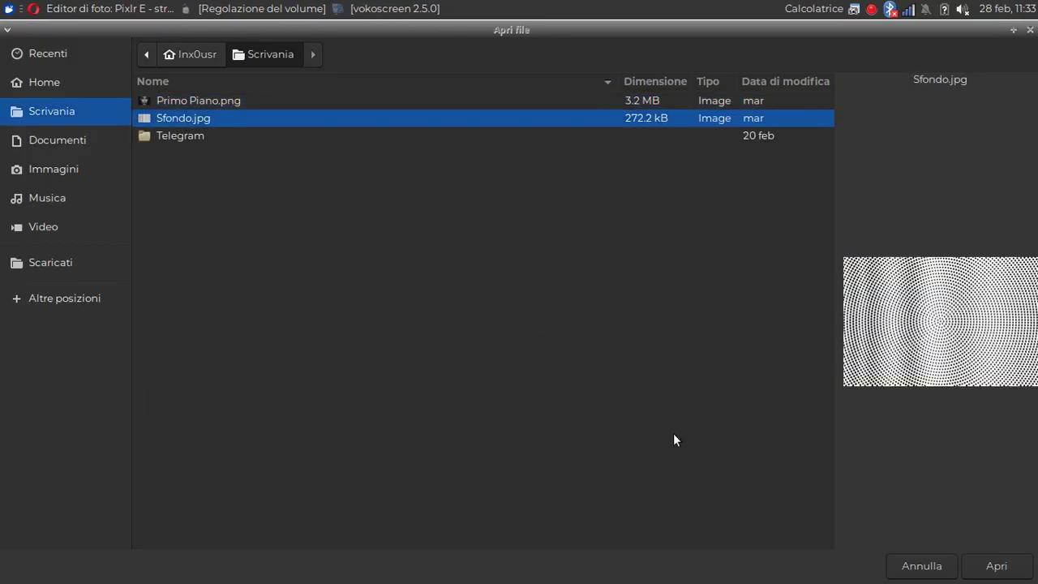
pyautogui.click(997, 567)
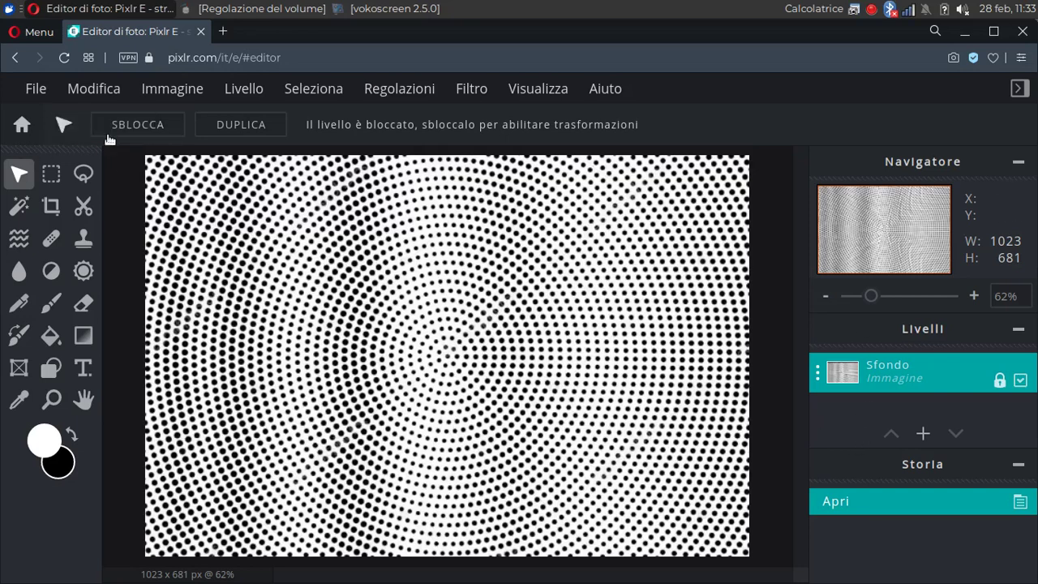
# Unlock the Sfondo layer and add Primo Piano.png as an image layer above it.
pyautogui.click(147, 124)
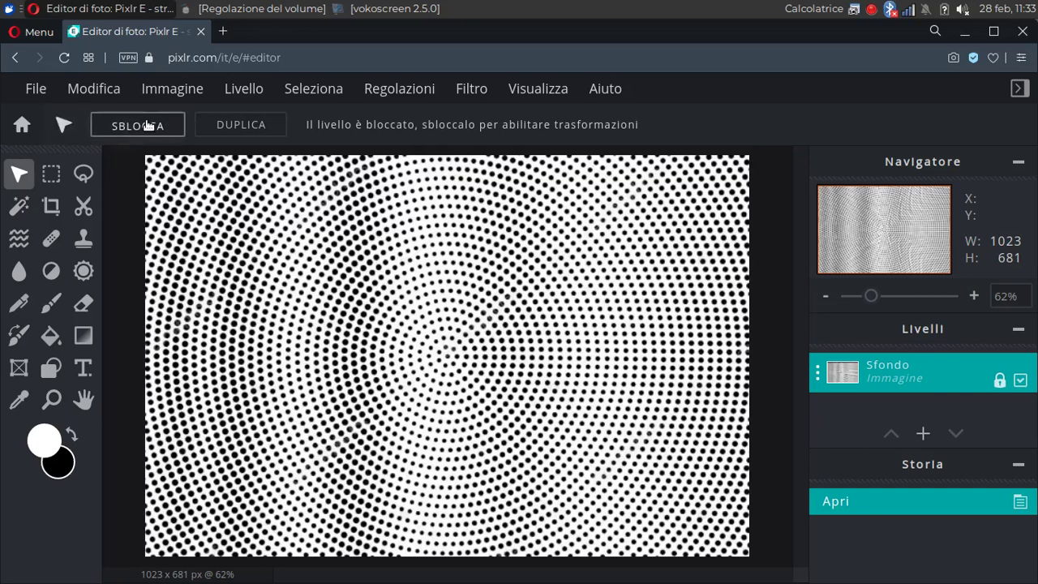
pyautogui.click(1018, 467)
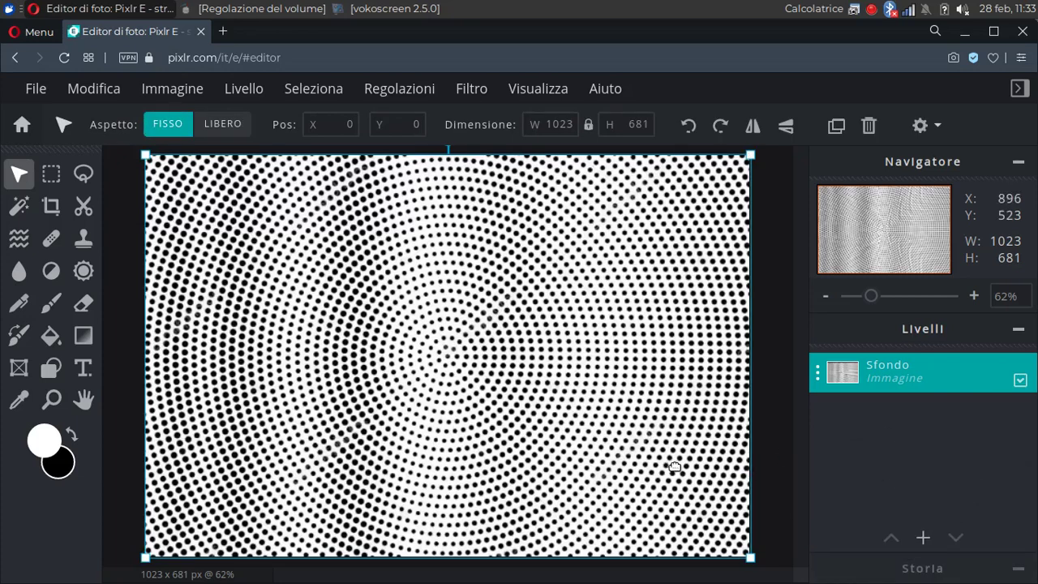
pyautogui.click(245, 89)
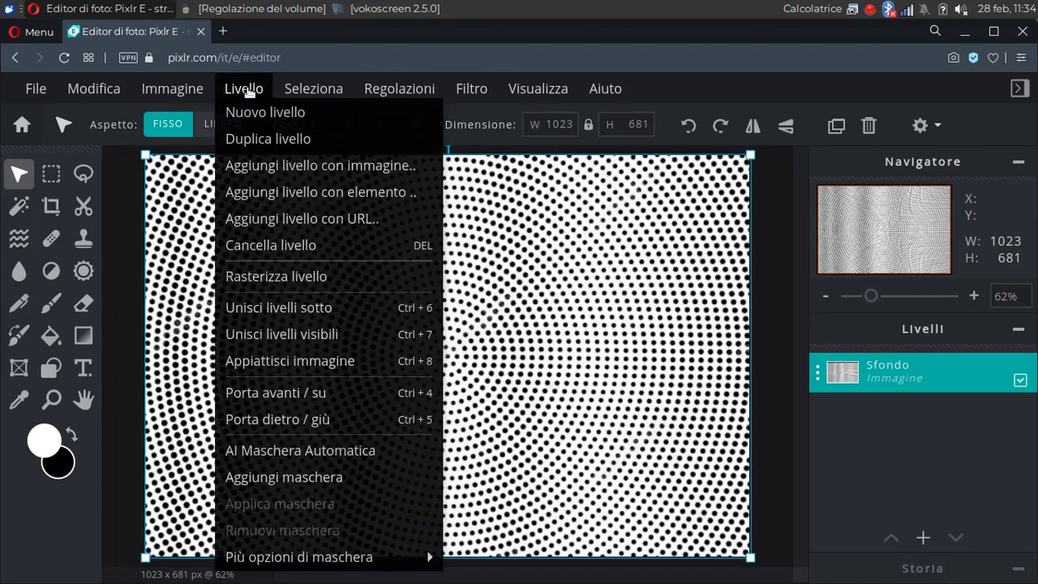
pyautogui.click(273, 166)
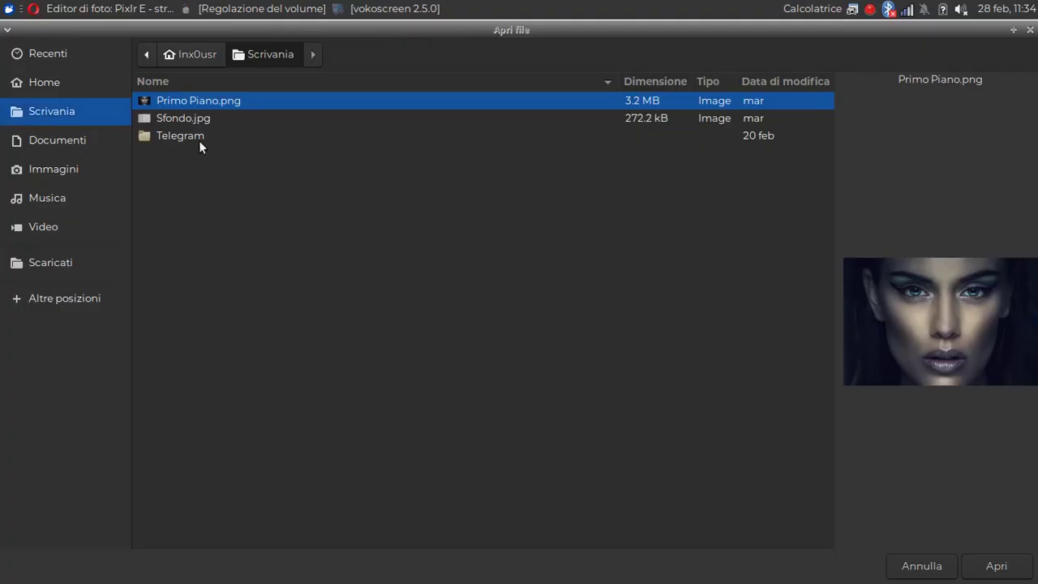
pyautogui.click(997, 566)
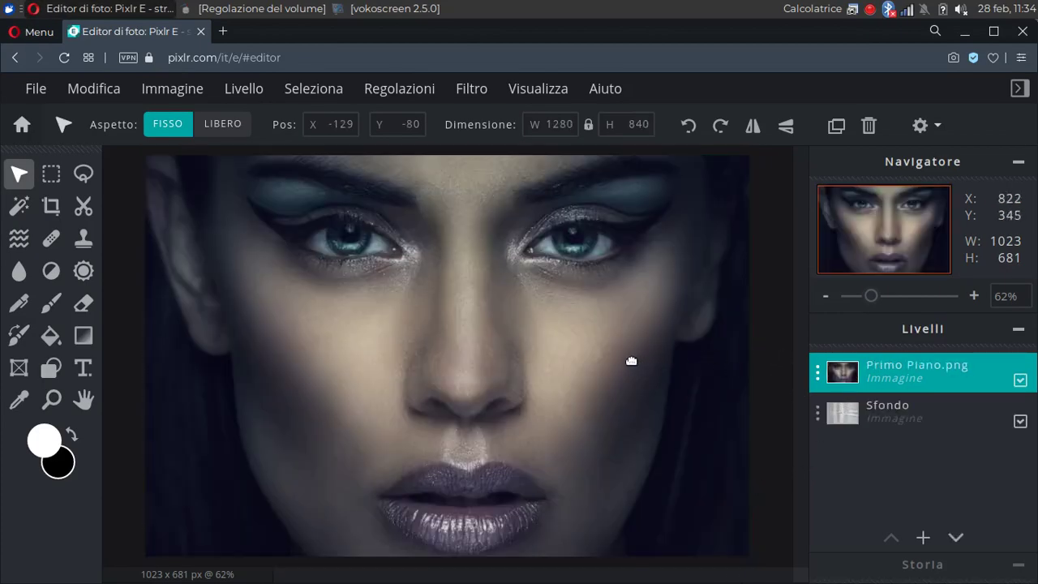
# Scale the Primo Piano.png layer down from its corners to 1023 x 671 px so it fits the canvas.
pyautogui.scroll(-2, 629, 357)
pyautogui.scroll(1, 624, 348)
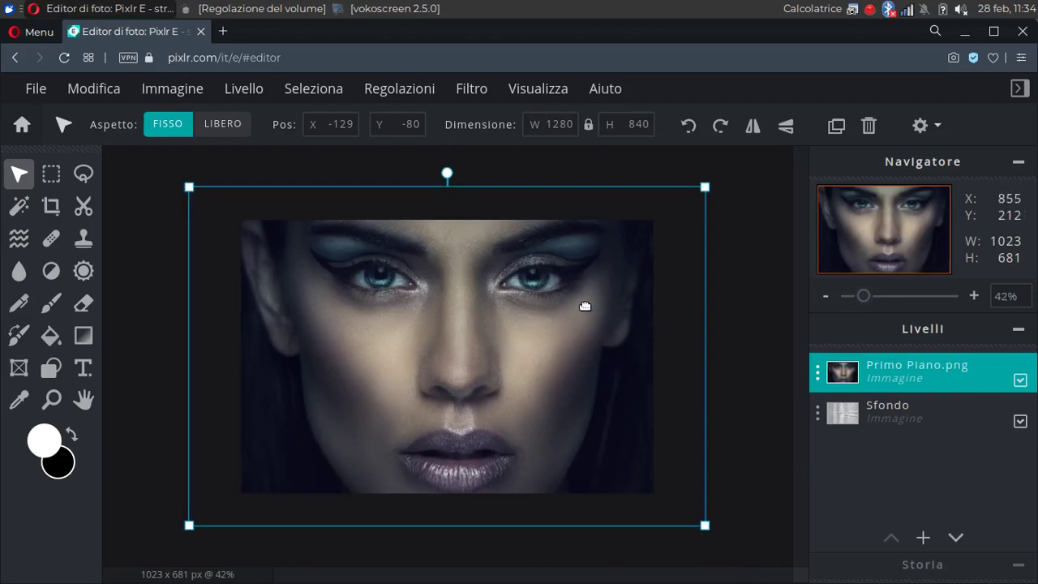
pyautogui.click(877, 408)
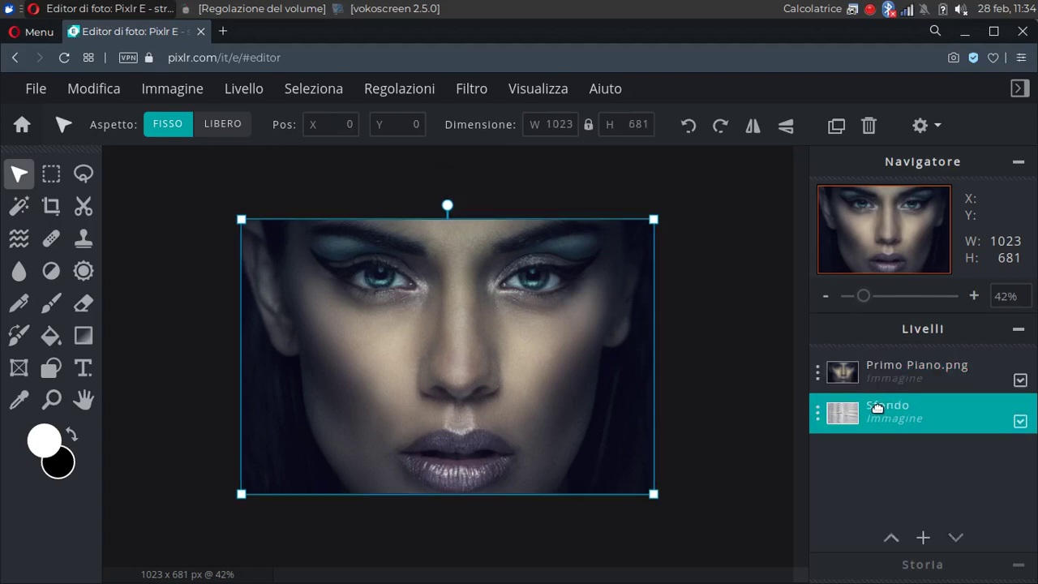
pyautogui.click(869, 371)
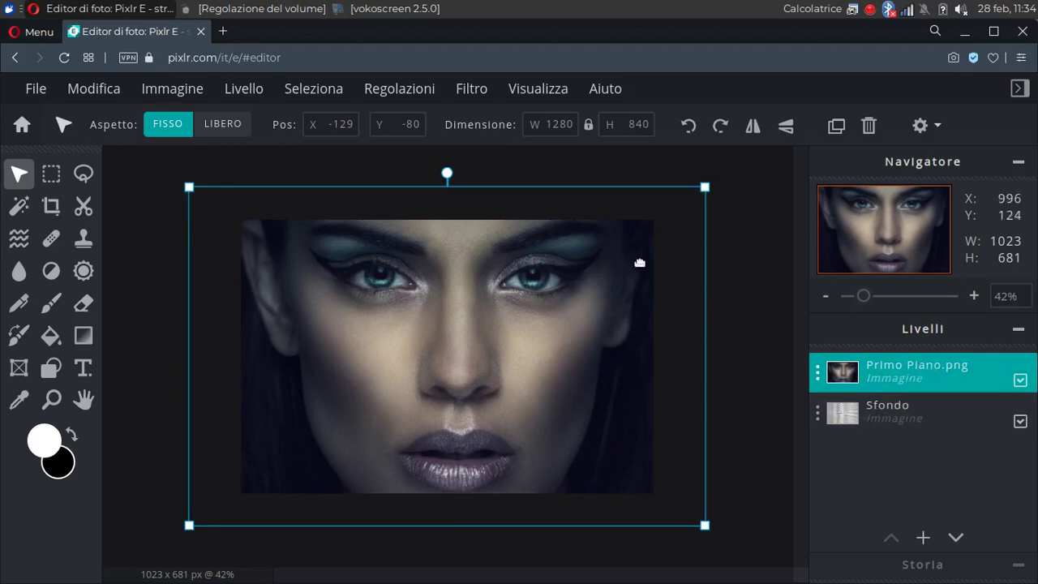
pyautogui.moveTo(702, 189); pyautogui.dragTo(653, 221)
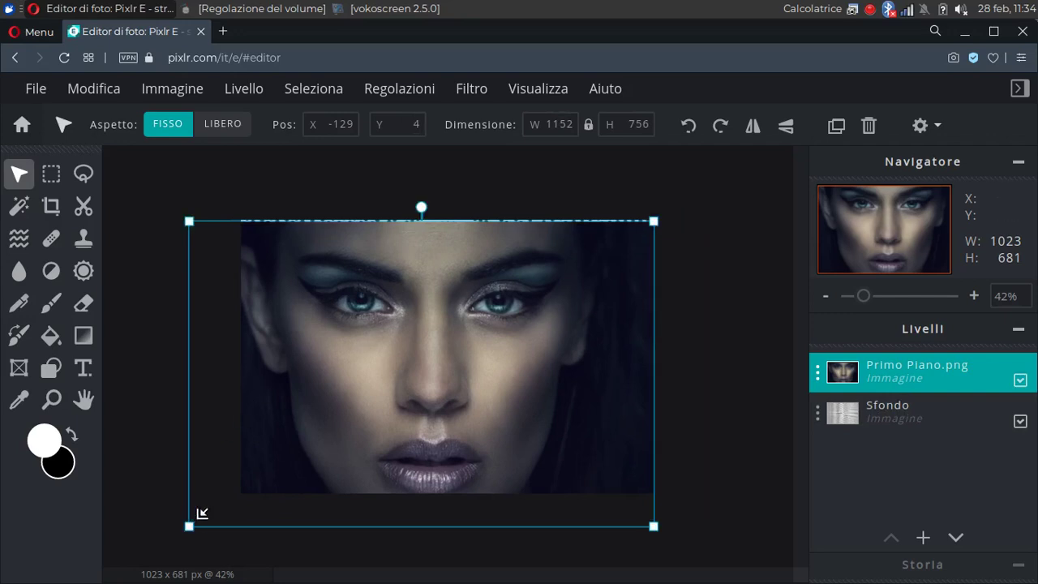
pyautogui.moveTo(190, 525); pyautogui.dragTo(241, 494)
pyautogui.scroll(1, 621, 476)
pyautogui.scroll(1, 614, 470)
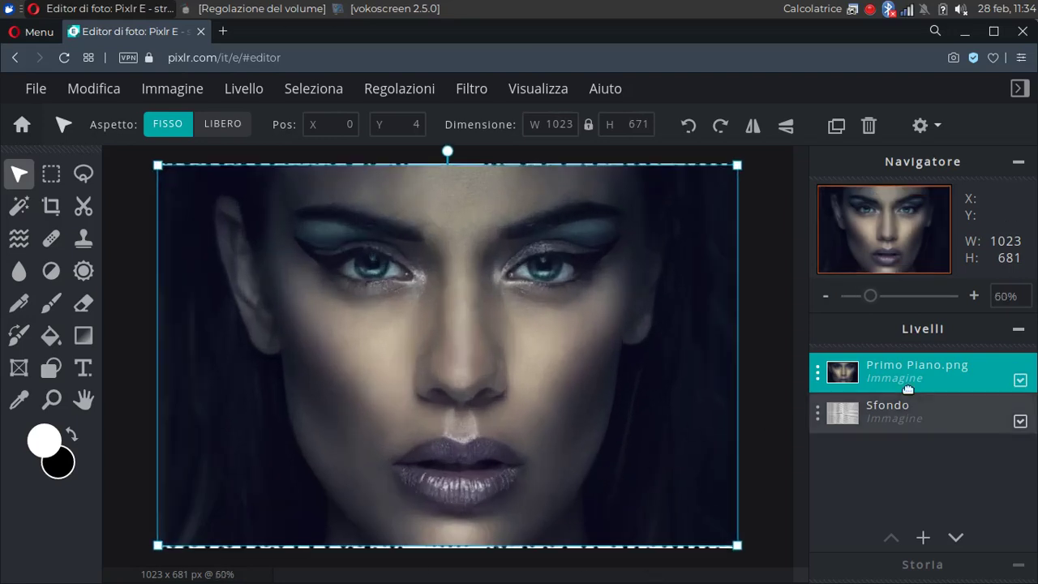
# Check the dot pattern beneath the portrait, and lower the Primo Piano.png layer's transparency value to about 69.
pyautogui.click(1020, 380)
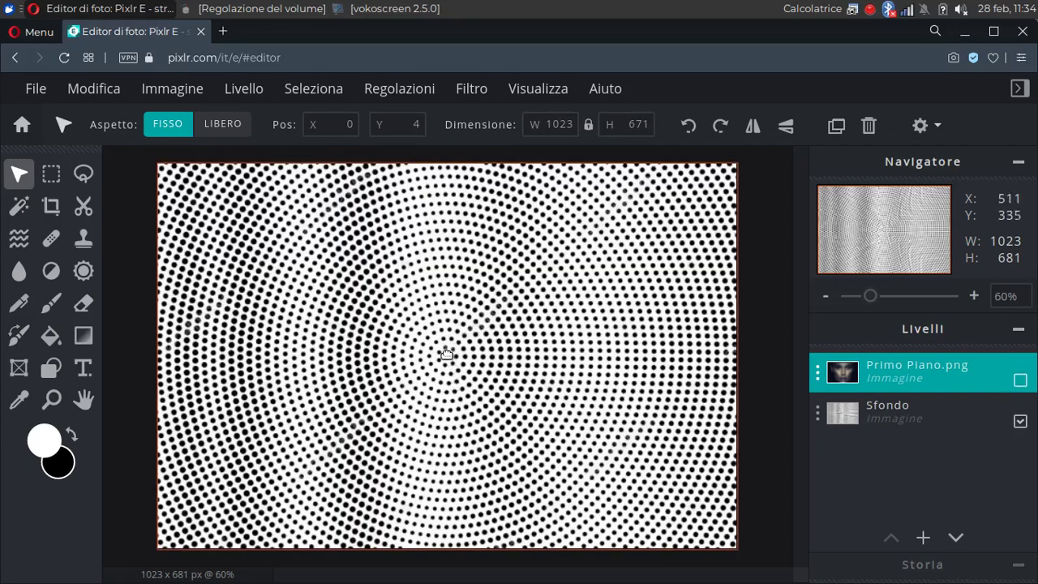
pyautogui.click(1020, 381)
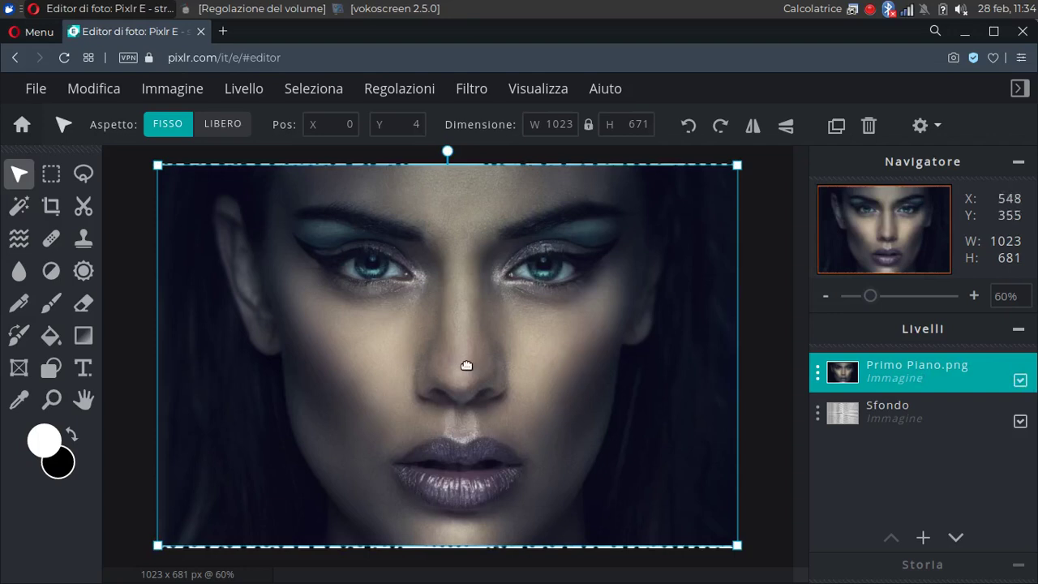
pyautogui.click(868, 371)
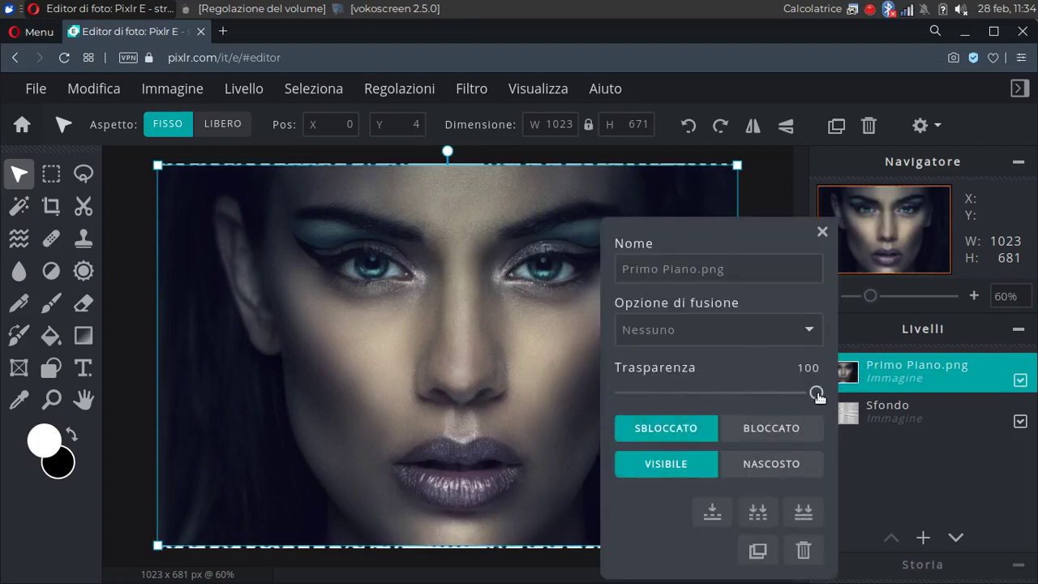
pyautogui.moveTo(816, 392); pyautogui.dragTo(750, 393)
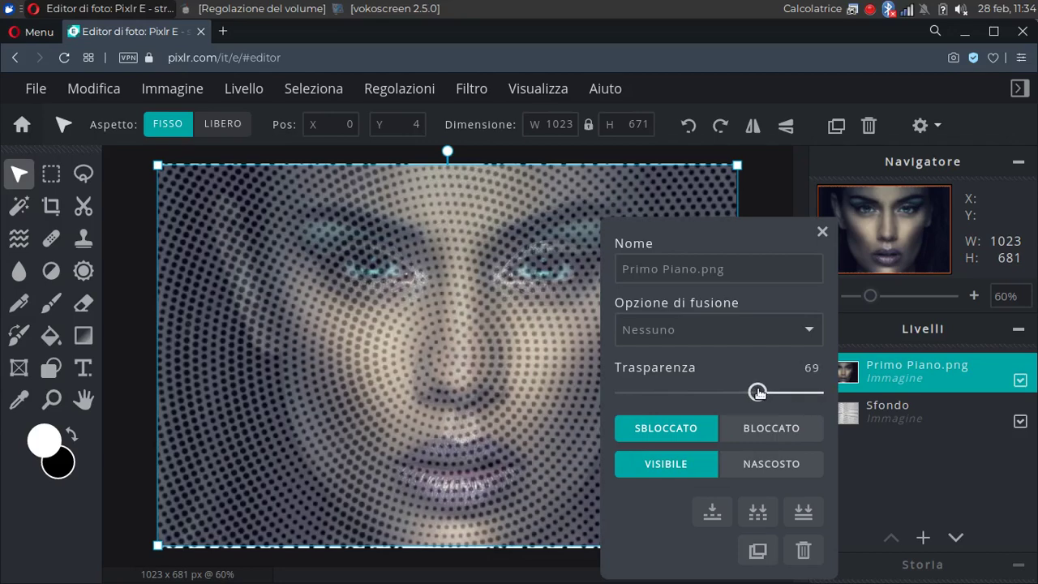
pyautogui.click(821, 232)
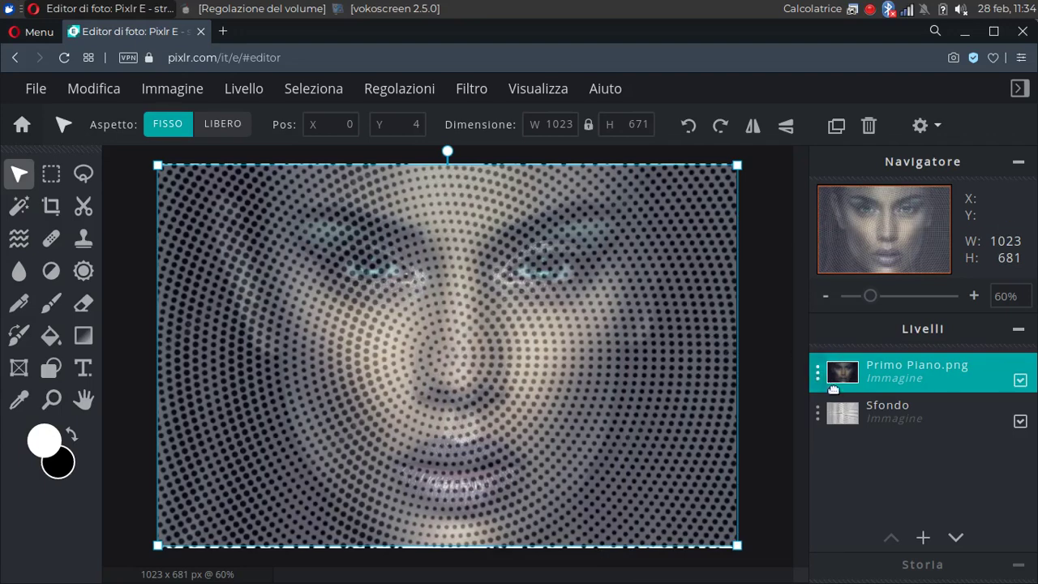
# Nudge the Sfondo layer to X 19, Y 27 so the dot pattern's centre lines up with the nose.
pyautogui.click(860, 414)
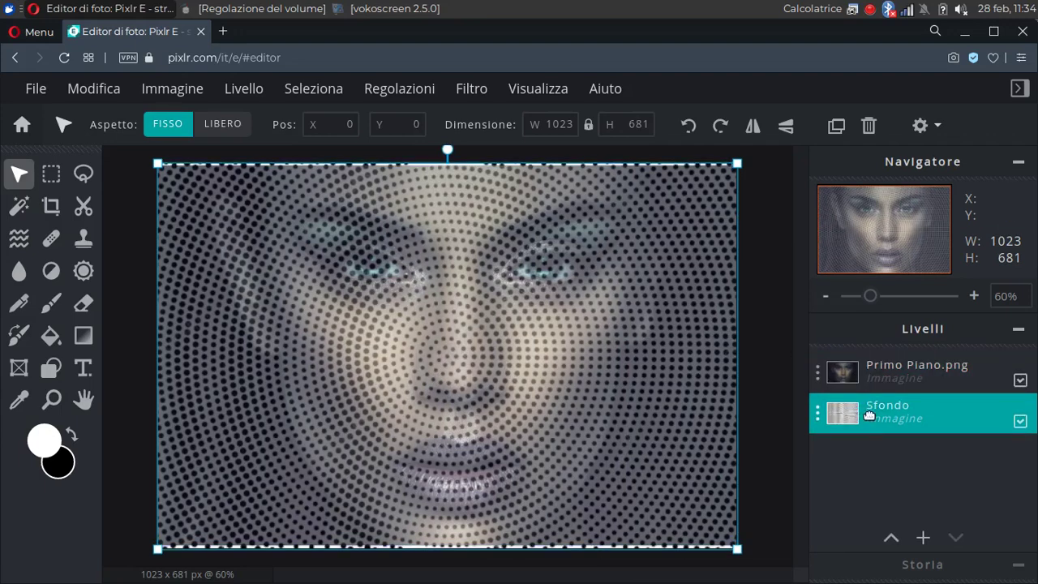
pyautogui.press('Right')
pyautogui.press('Right')
pyautogui.press('Right')
pyautogui.press('Right')
pyautogui.press('Right')
pyautogui.press('Right')
pyautogui.press('Right')
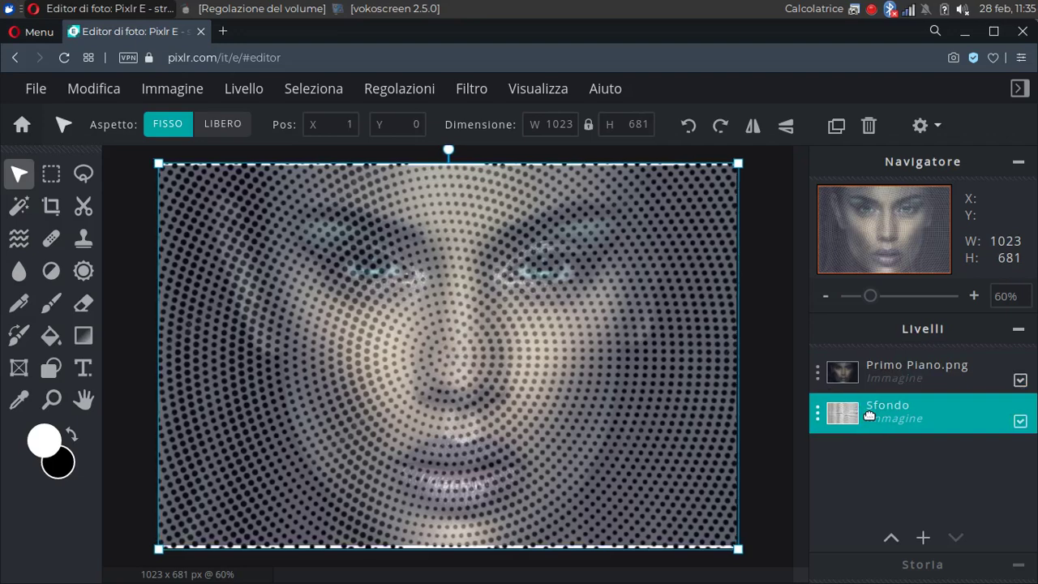
pyautogui.press('Down')
pyautogui.press('Down')
pyautogui.press('Down')
pyautogui.press('Down')
pyautogui.press('Down')
pyautogui.press('Down')
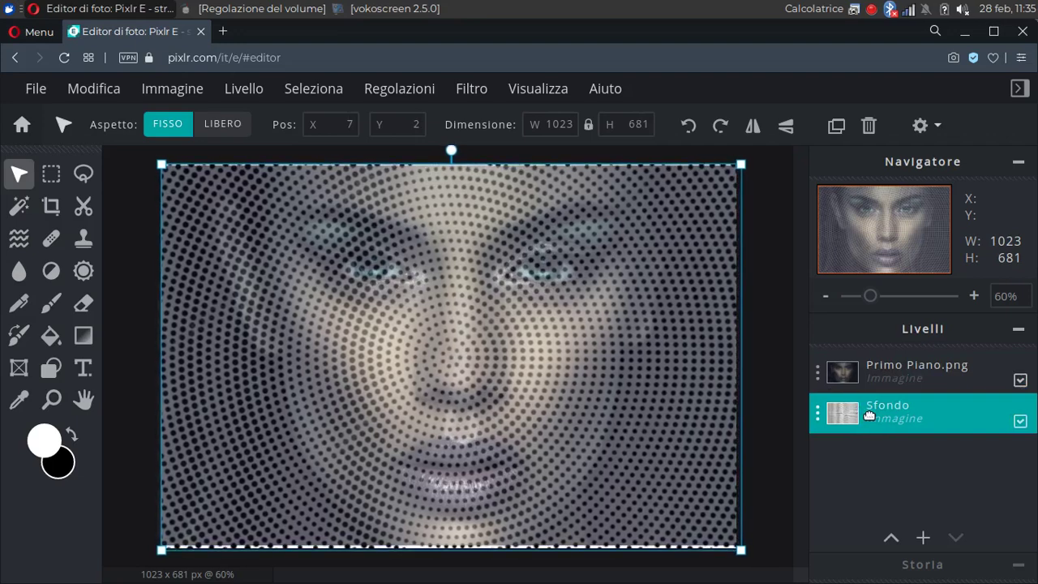
pyautogui.press('Right')
pyautogui.press('Right')
pyautogui.press('Right')
pyautogui.press('Right')
pyautogui.press('Right')
pyautogui.press('Right')
pyautogui.press('Right')
pyautogui.press('Right')
pyautogui.press('Right')
pyautogui.press('Right')
pyautogui.press('Right')
pyautogui.press('Right')
pyautogui.press('Right')
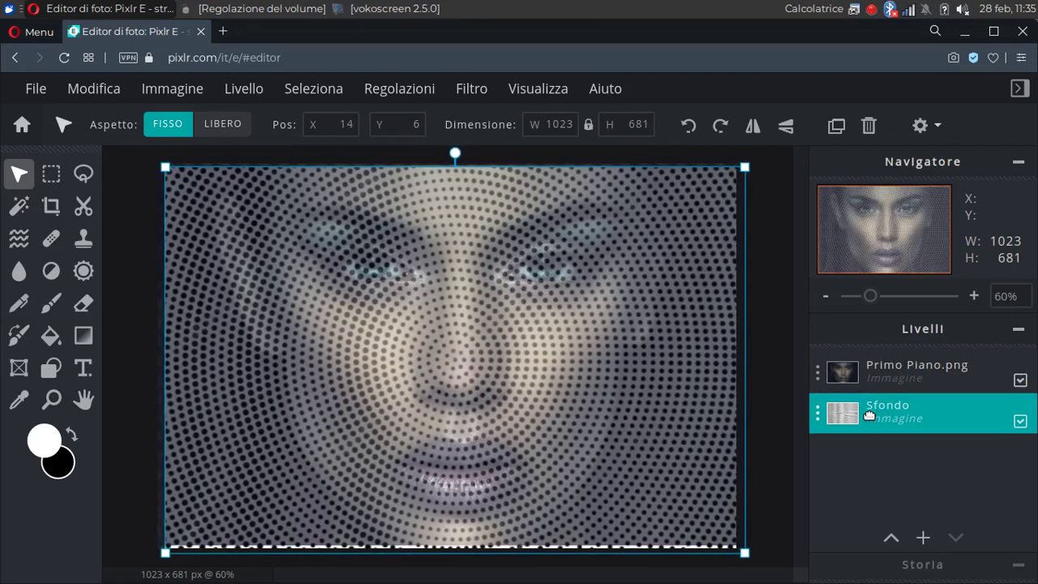
pyautogui.press('Down')
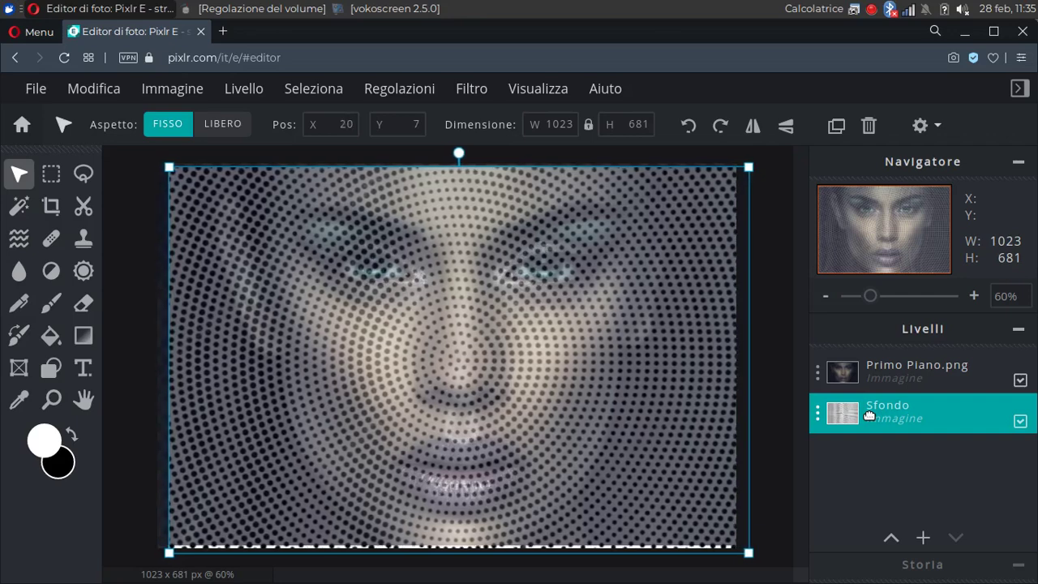
pyautogui.press('Down')
pyautogui.press('Down')
pyautogui.press('Down')
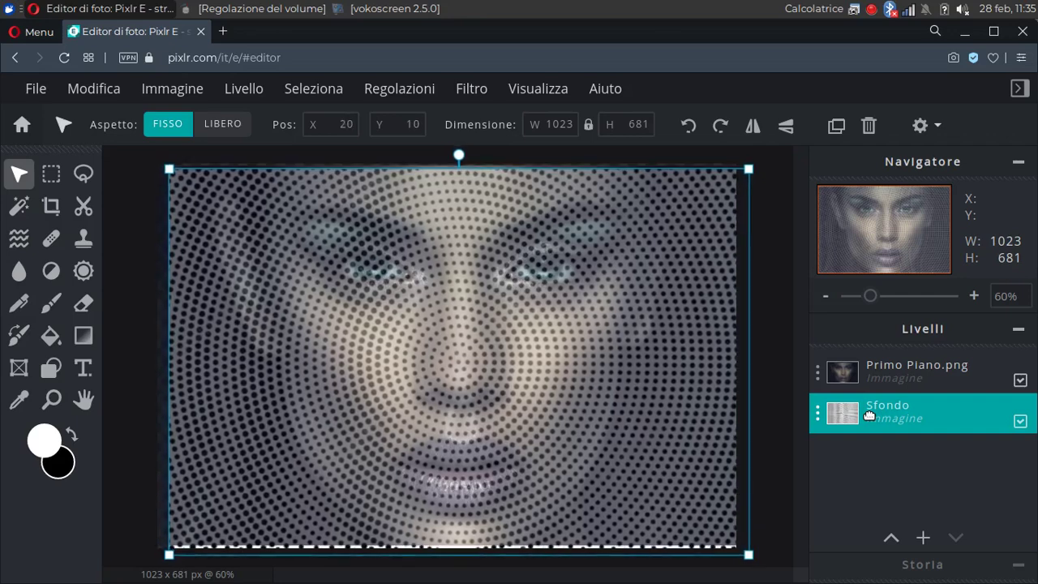
pyautogui.press('Left')
pyautogui.press('Up')
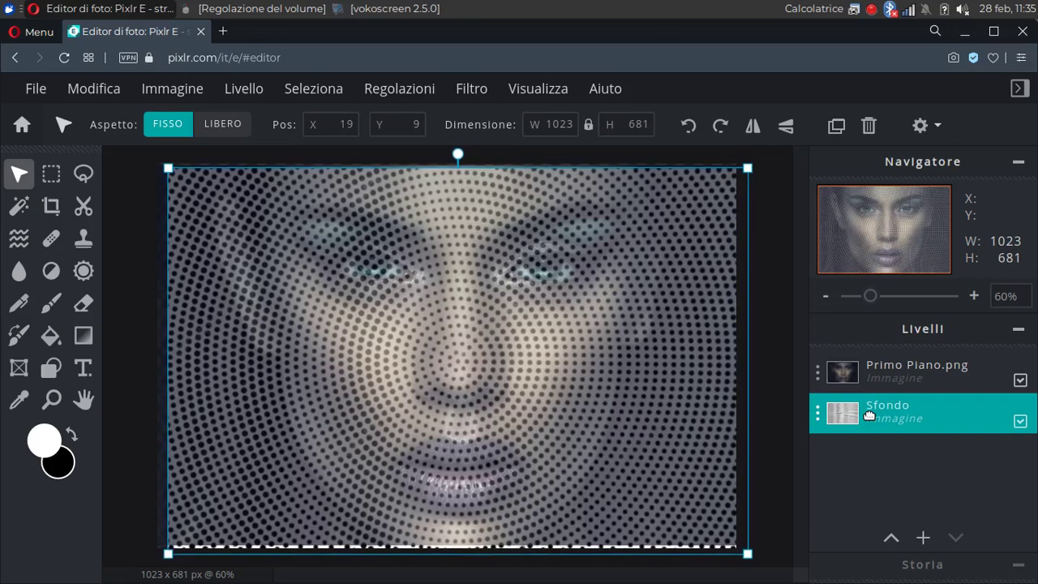
pyautogui.press('Down')
pyautogui.press('Down')
pyautogui.press('Down')
pyautogui.press('Down')
pyautogui.press('Down')
pyautogui.press('Down')
pyautogui.press('Down')
pyautogui.press('Down')
pyautogui.press('Down')
pyautogui.press('Down')
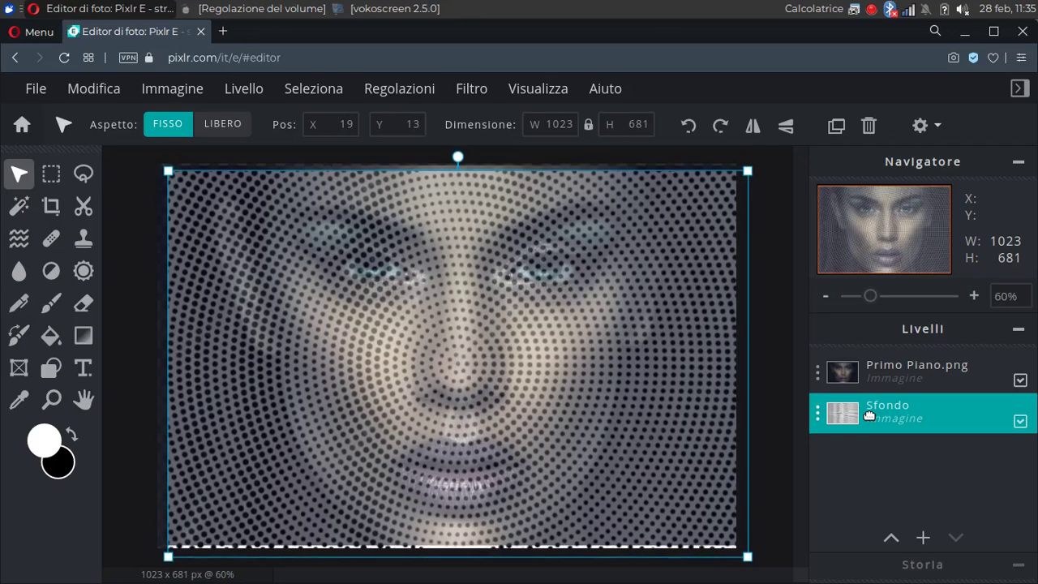
pyautogui.press('Down')
pyautogui.press('Down')
pyautogui.press('Down')
pyautogui.press('Down')
pyautogui.press('Down')
pyautogui.press('Down')
pyautogui.press('Down')
pyautogui.press('Down')
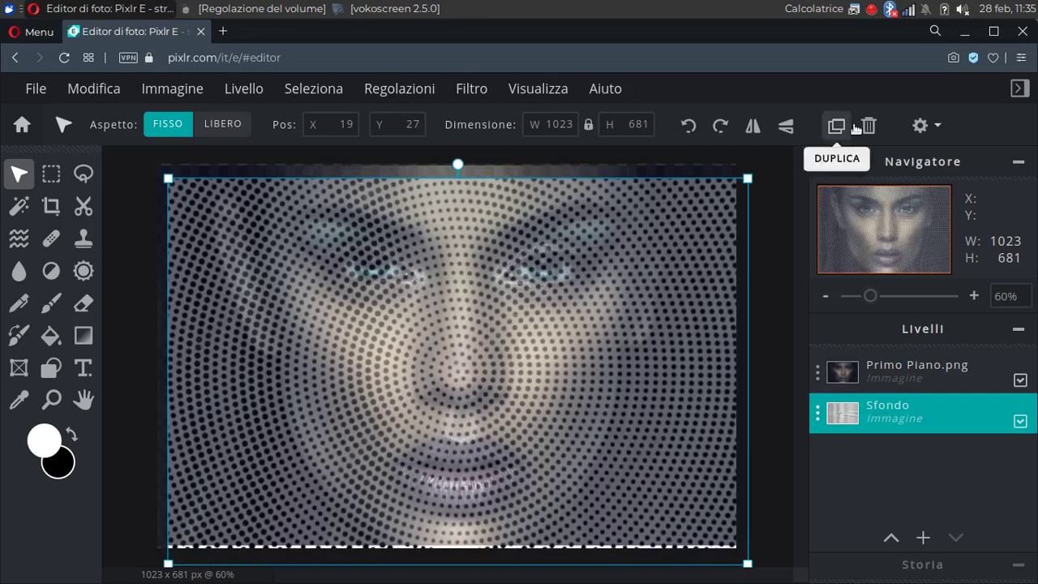
# Enlarge the Sfondo layer to 1129 x 751 px to cover the canvas and reposition it at X -31, Y -38.
pyautogui.scroll(-1, 724, 181)
pyautogui.moveTo(708, 205); pyautogui.dragTo(735, 174)
pyautogui.moveTo(204, 183); pyautogui.dragTo(175, 164)
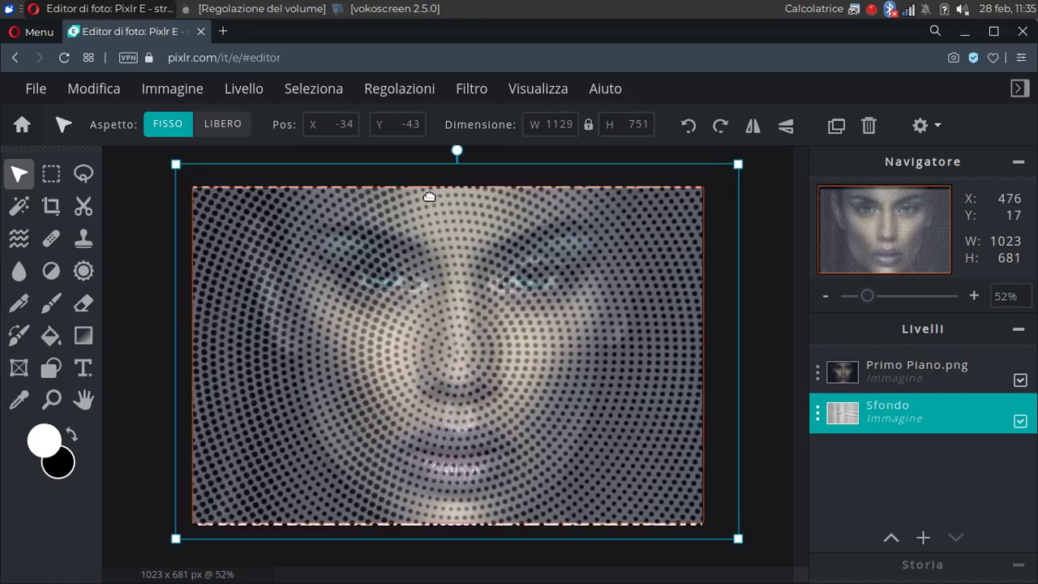
pyautogui.moveTo(429, 196); pyautogui.dragTo(430, 196)
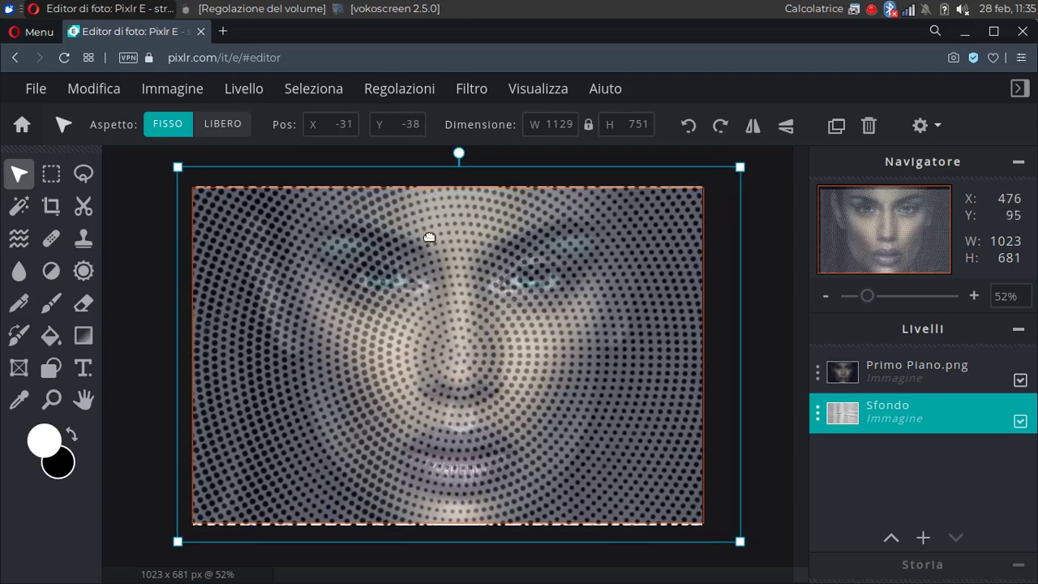
pyautogui.scroll(1, 642, 356)
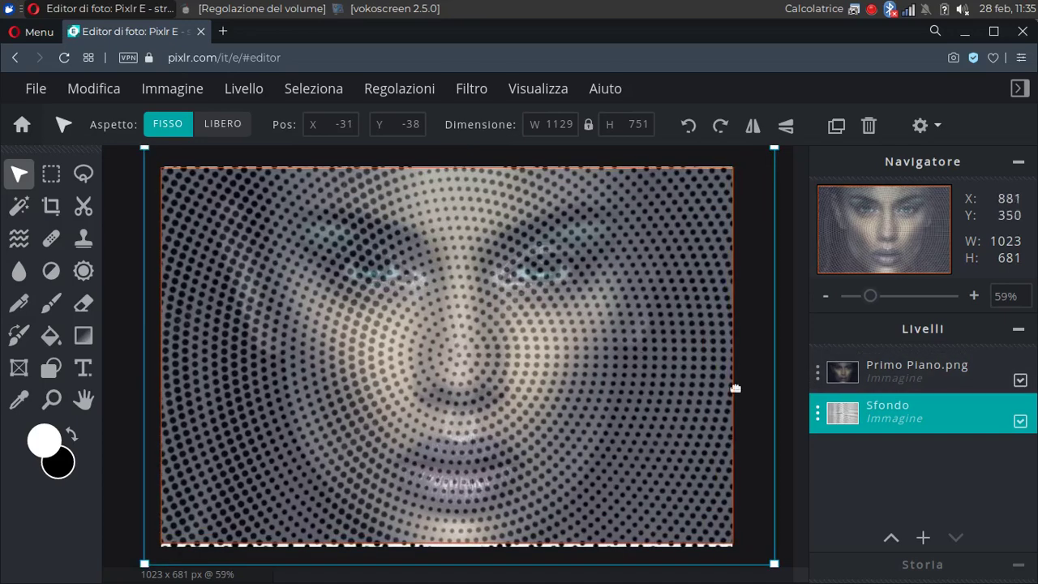
# Restore the Primo Piano.png layer's transparency value to 100.
pyautogui.click(889, 370)
pyautogui.click(891, 369)
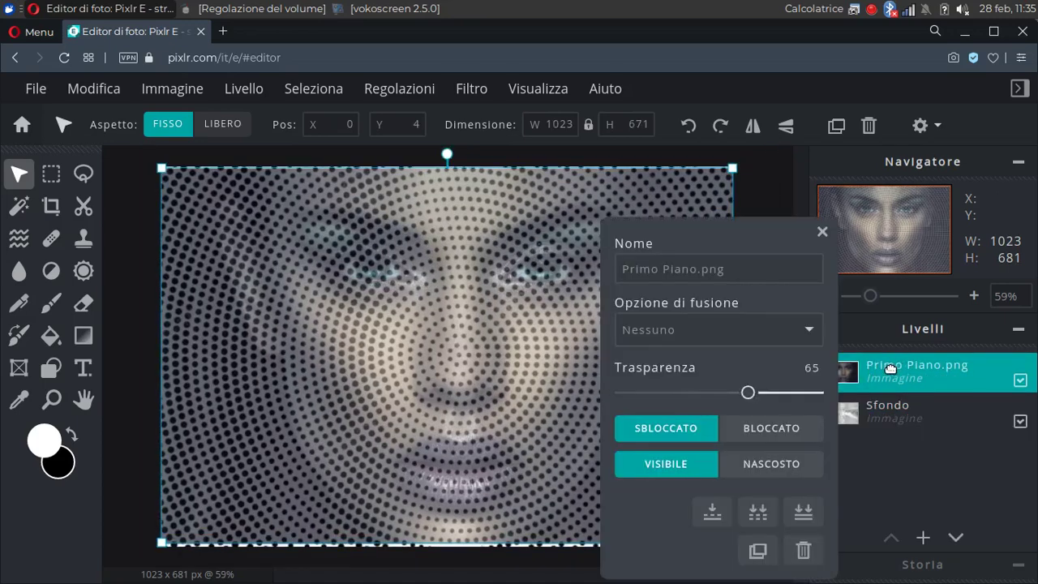
pyautogui.moveTo(753, 394); pyautogui.dragTo(822, 392)
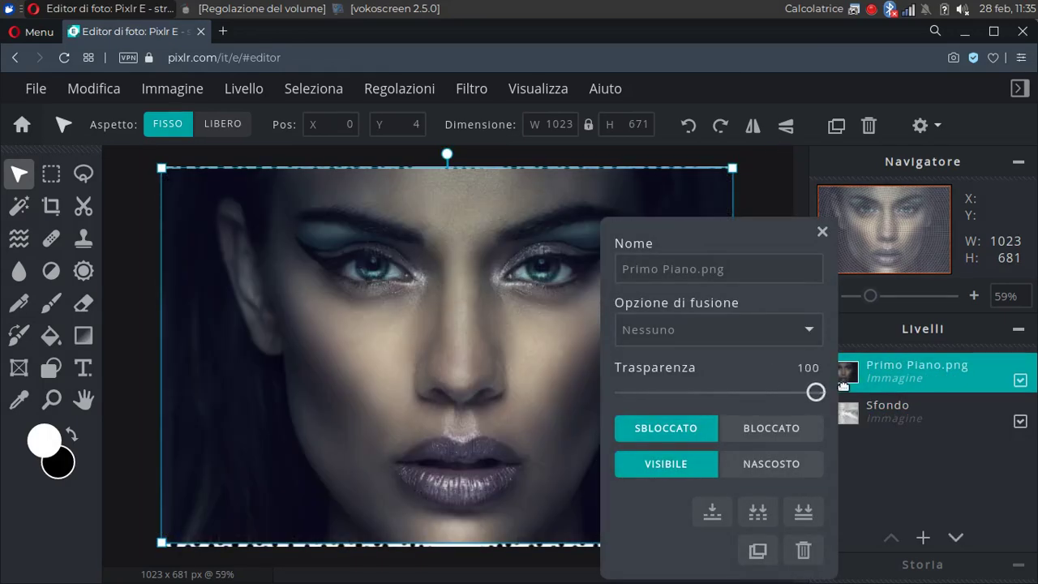
pyautogui.click(822, 231)
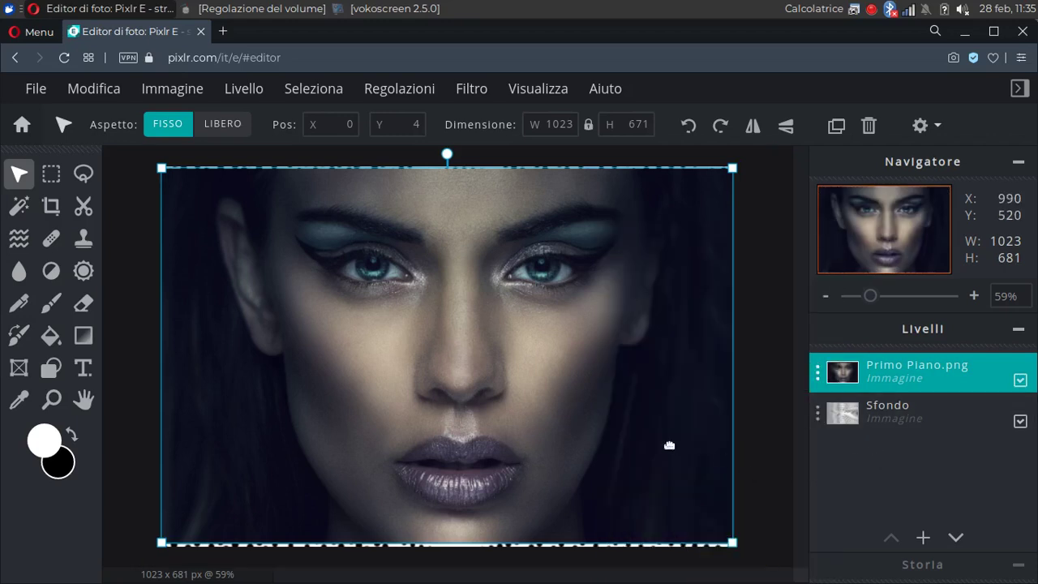
# Outline the woman's face without the ears using a freehand lasso selection with Sfuma set to 2.
pyautogui.scroll(1, 508, 426)
pyautogui.scroll(-1, 508, 423)
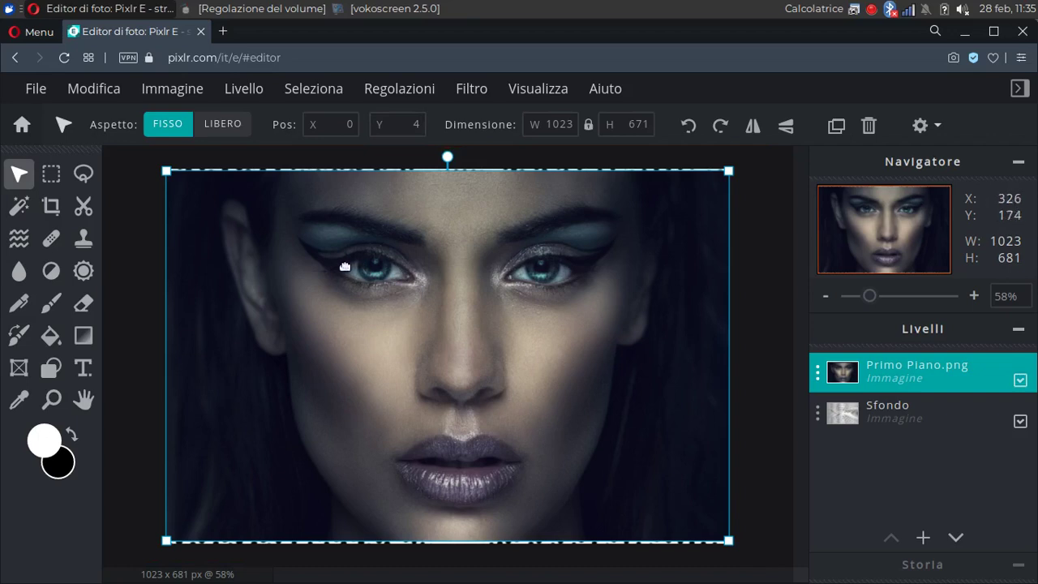
pyautogui.click(84, 174)
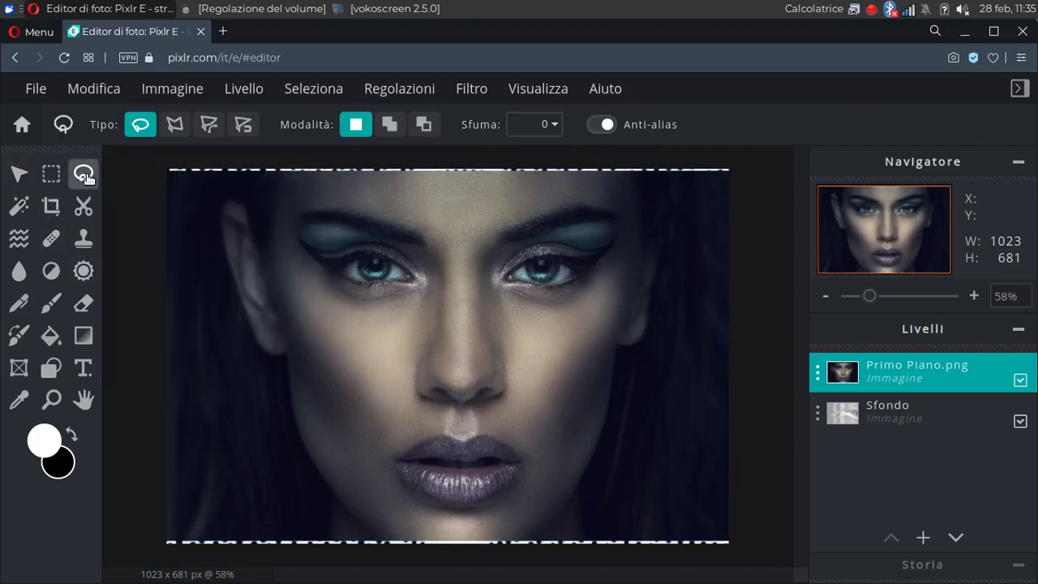
pyautogui.click(511, 130)
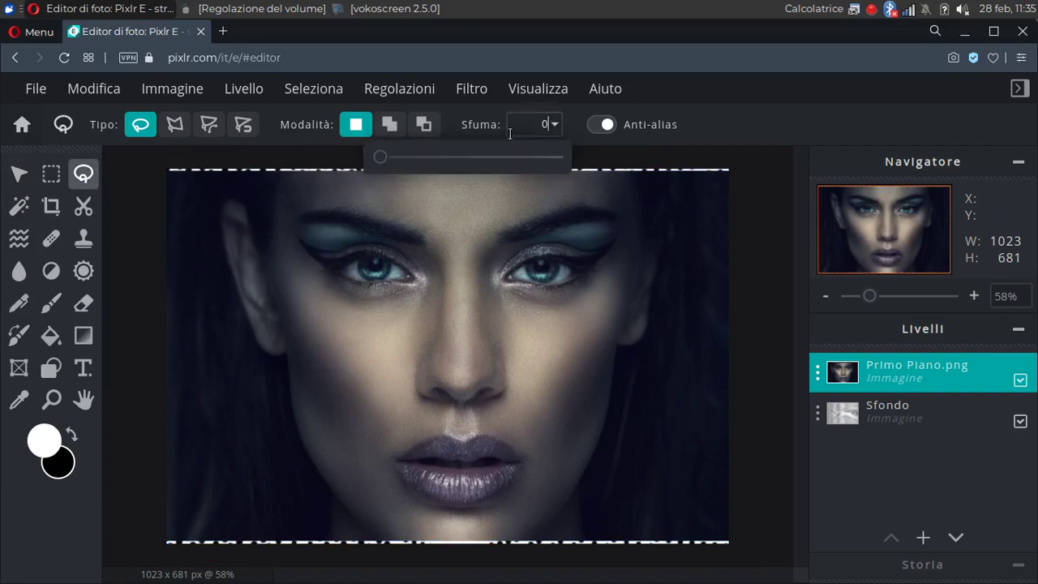
pyautogui.moveTo(380, 158); pyautogui.dragTo(384, 159)
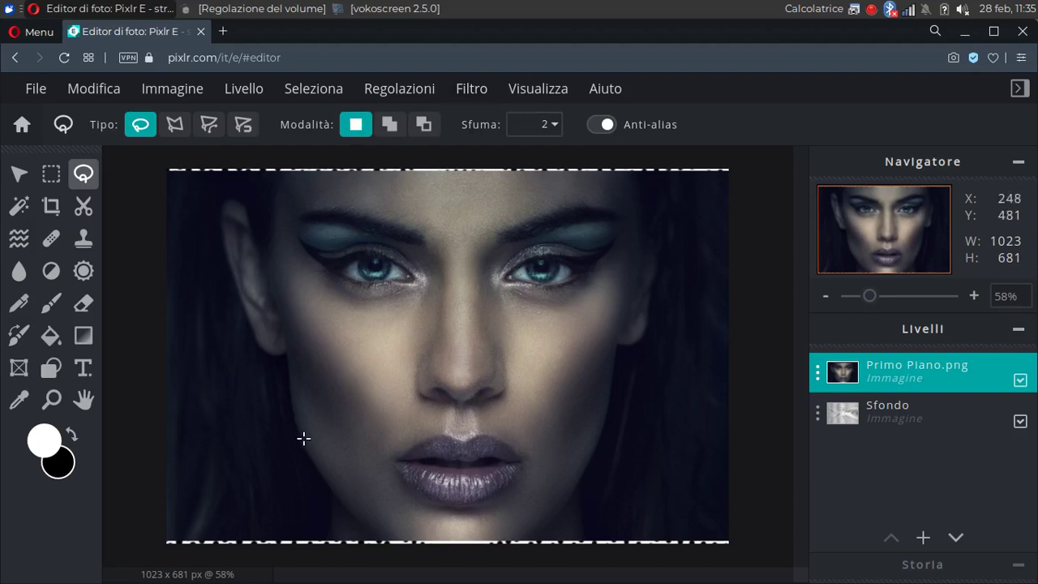
pyautogui.scroll(1, 324, 453)
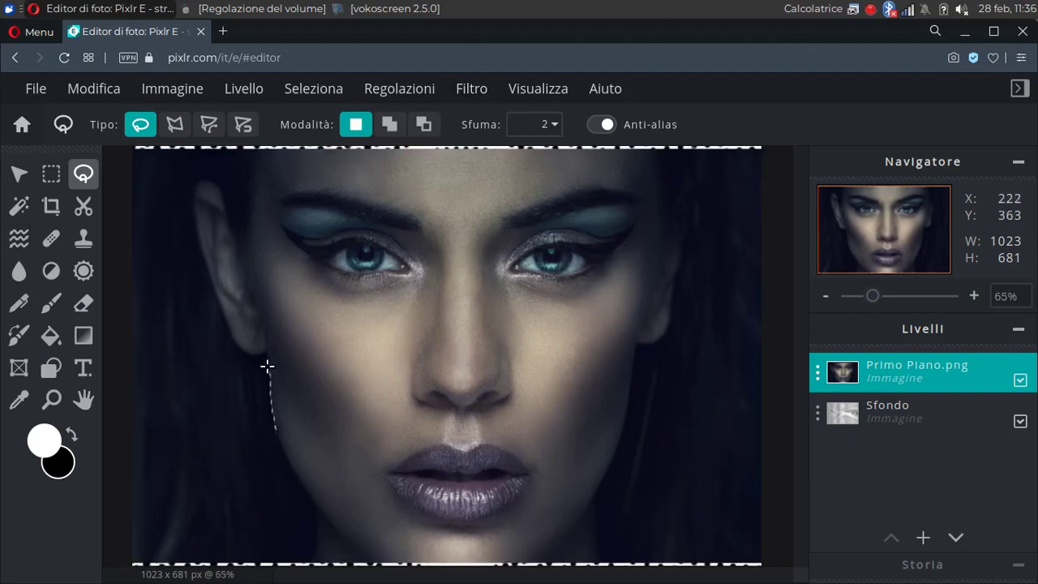
pyautogui.moveTo(267, 365); pyautogui.dragTo(244, 247)
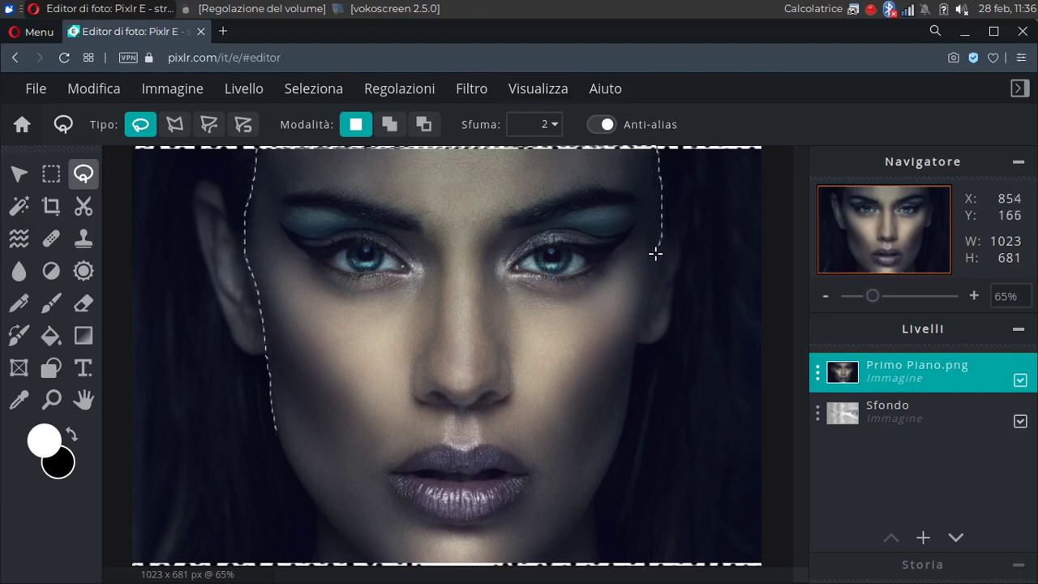
pyautogui.moveTo(655, 254); pyautogui.dragTo(644, 287)
pyautogui.moveTo(624, 409); pyautogui.dragTo(616, 436)
pyautogui.moveTo(592, 498); pyautogui.dragTo(531, 574)
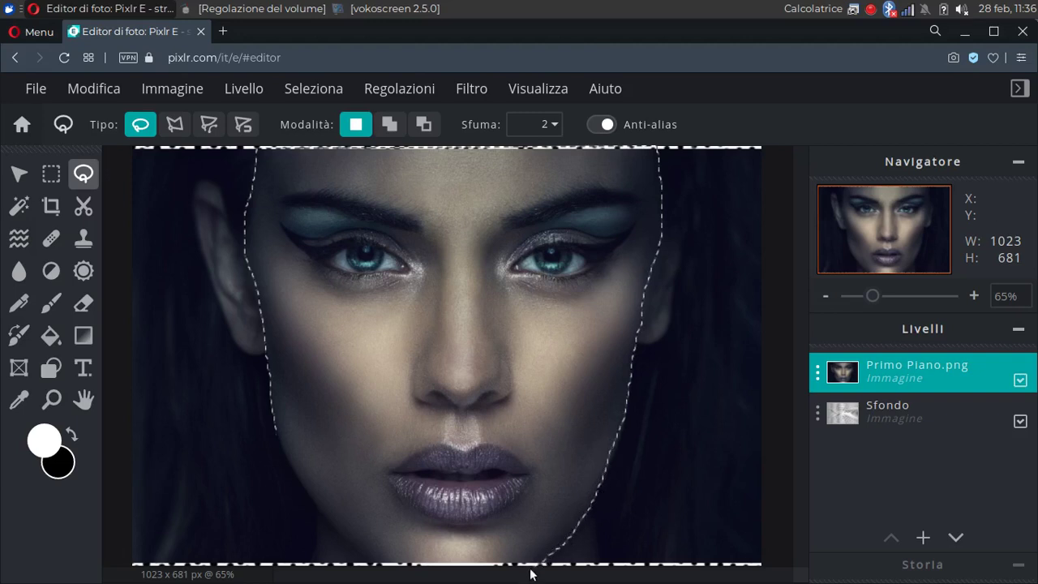
pyautogui.moveTo(378, 578); pyautogui.dragTo(366, 561)
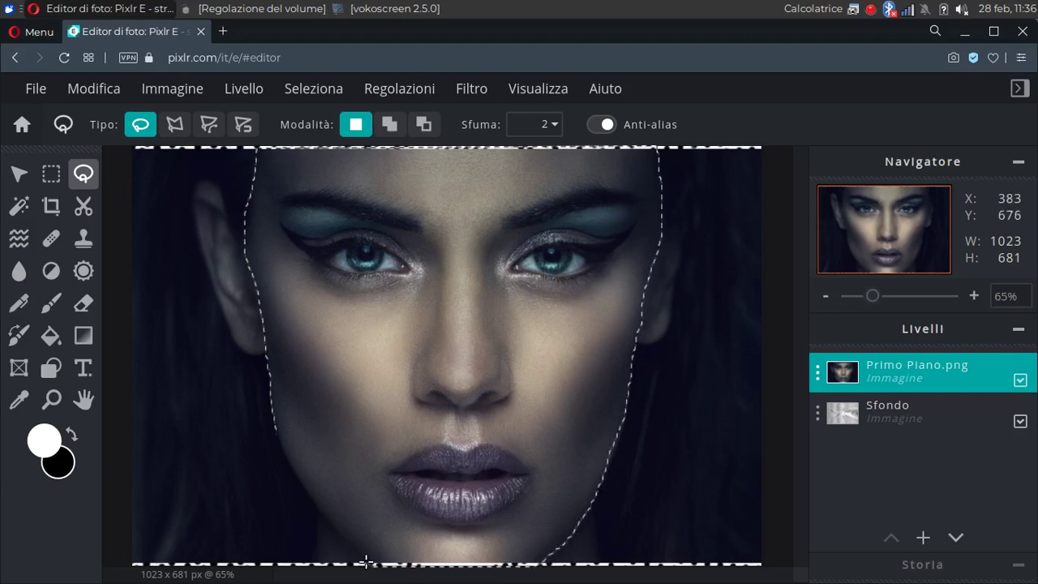
pyautogui.moveTo(322, 514); pyautogui.dragTo(309, 493)
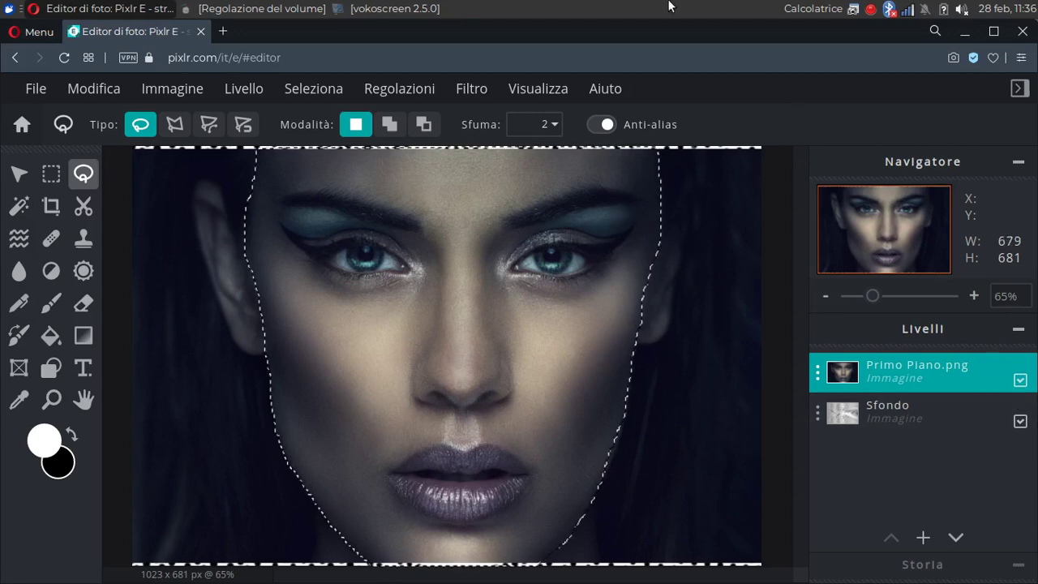
# Invert the face selection and apply a Sfoca blur to the hair, ears and background around the face.
pyautogui.click(313, 87)
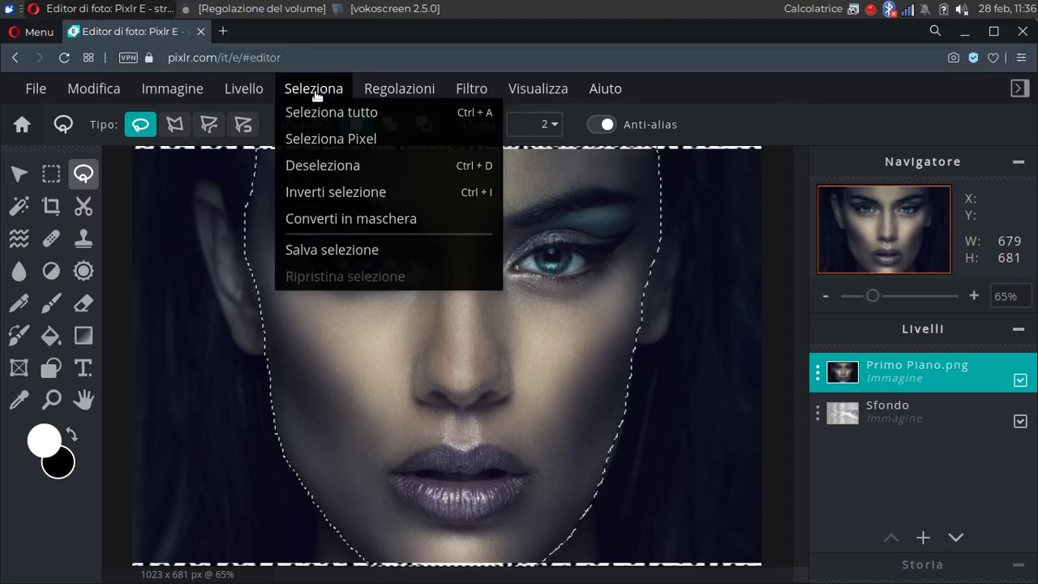
pyautogui.click(320, 191)
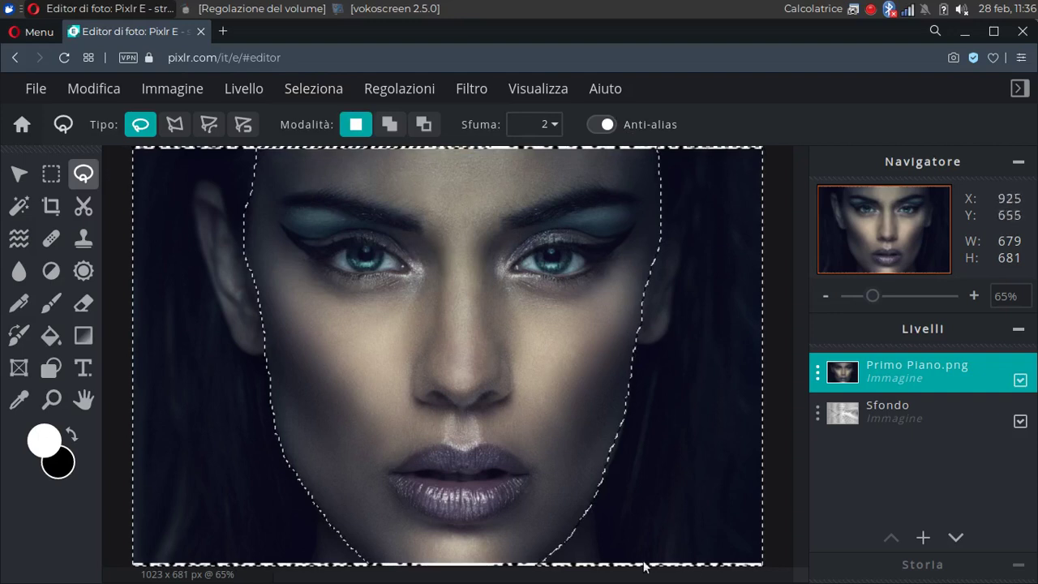
pyautogui.click(465, 89)
pyautogui.moveTo(576, 140)
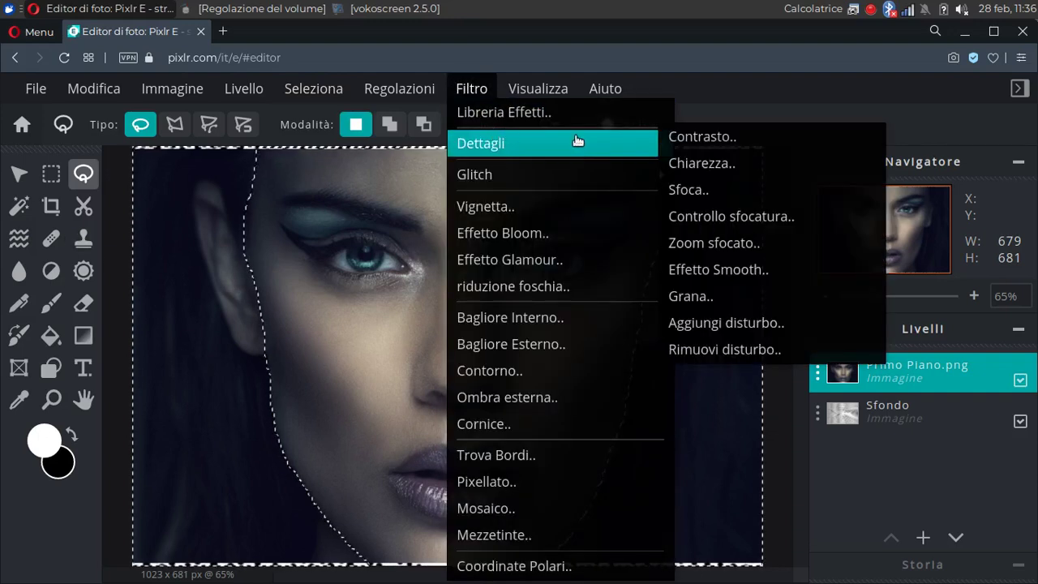
pyautogui.click(685, 189)
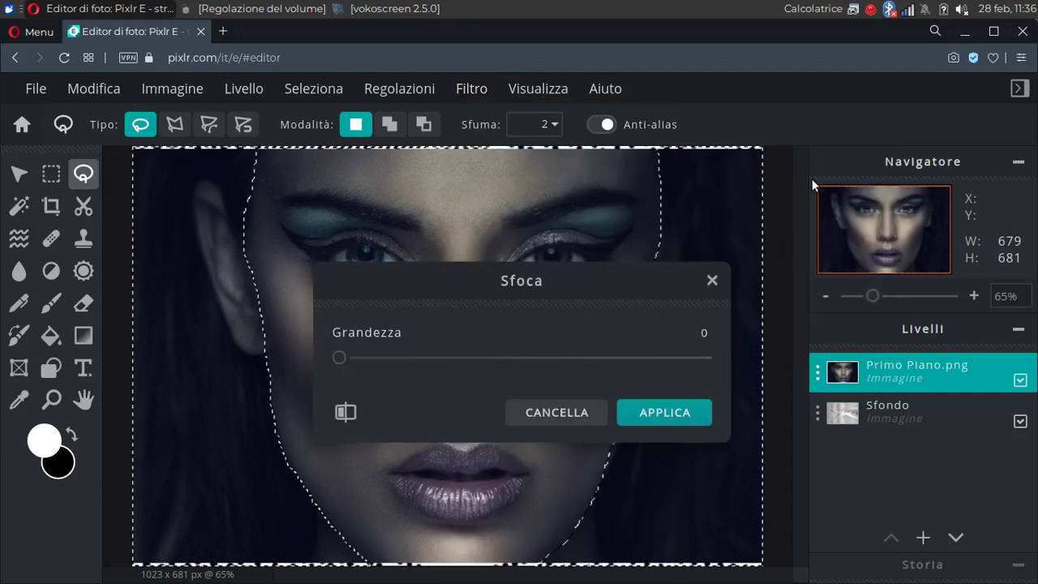
pyautogui.moveTo(630, 277); pyautogui.dragTo(949, 62)
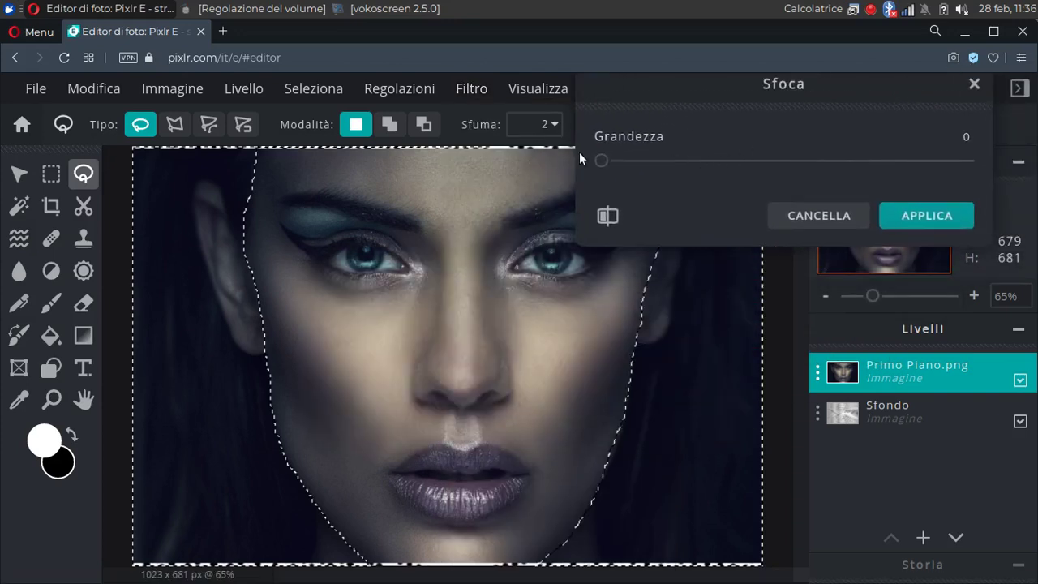
pyautogui.moveTo(610, 165); pyautogui.dragTo(836, 161)
pyautogui.moveTo(768, 159); pyautogui.dragTo(708, 162)
pyautogui.click(926, 216)
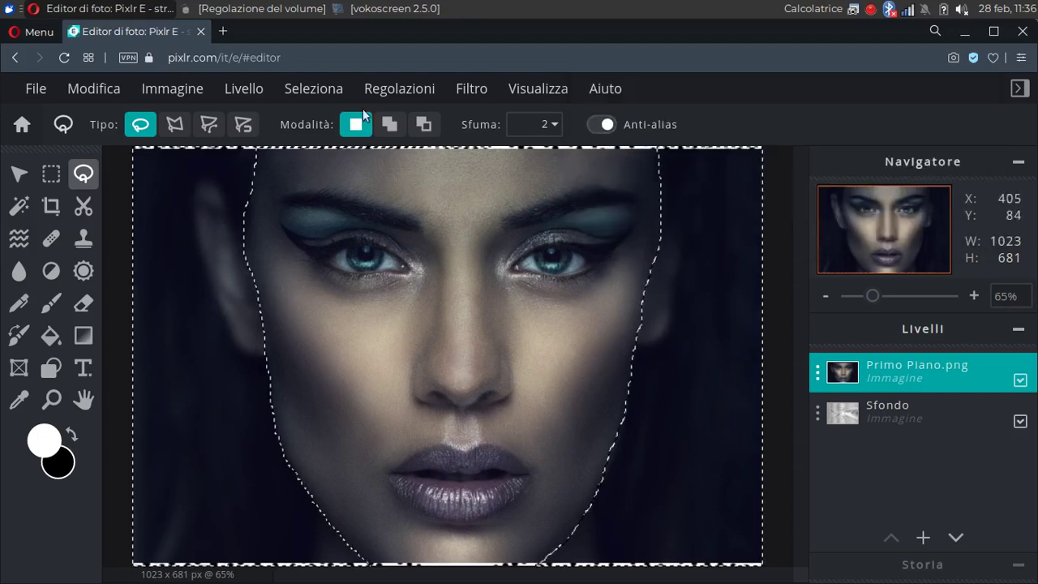
# Invert the selection back to the face and subtract the eye on the image's left side, including its winged eyeliner.
pyautogui.click(321, 90)
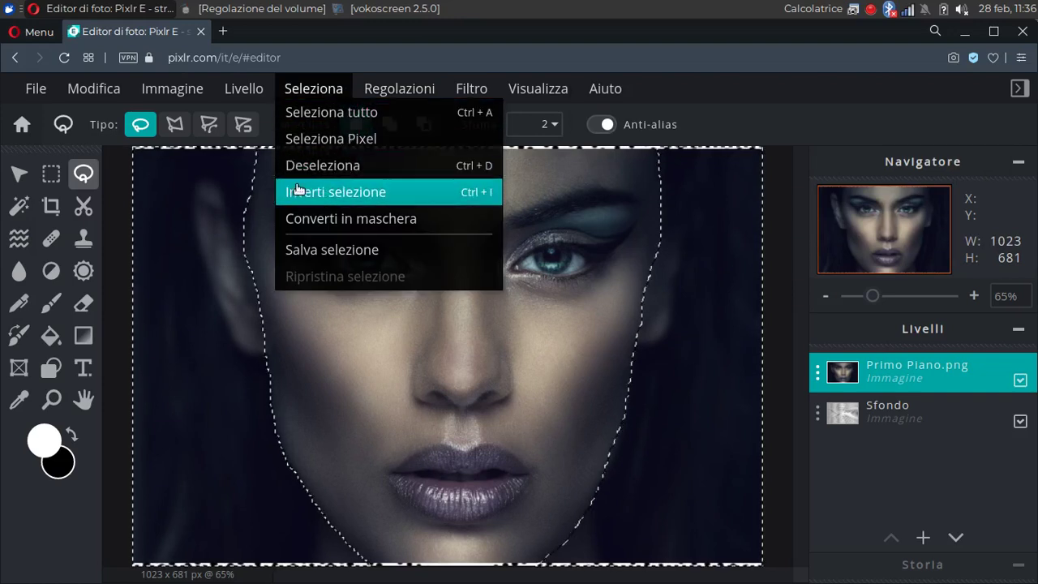
pyautogui.click(324, 205)
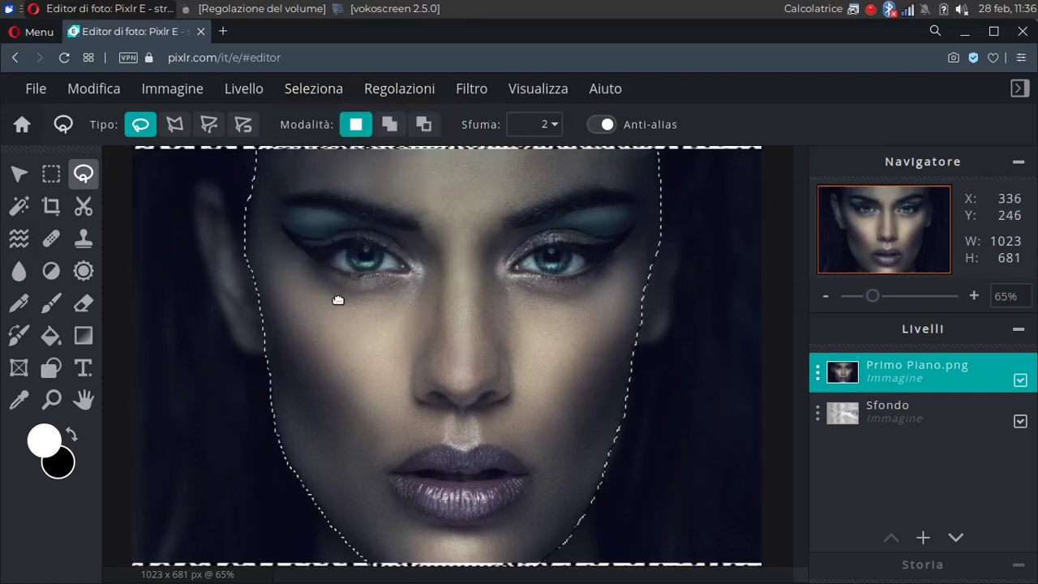
pyautogui.scroll(1, 351, 290)
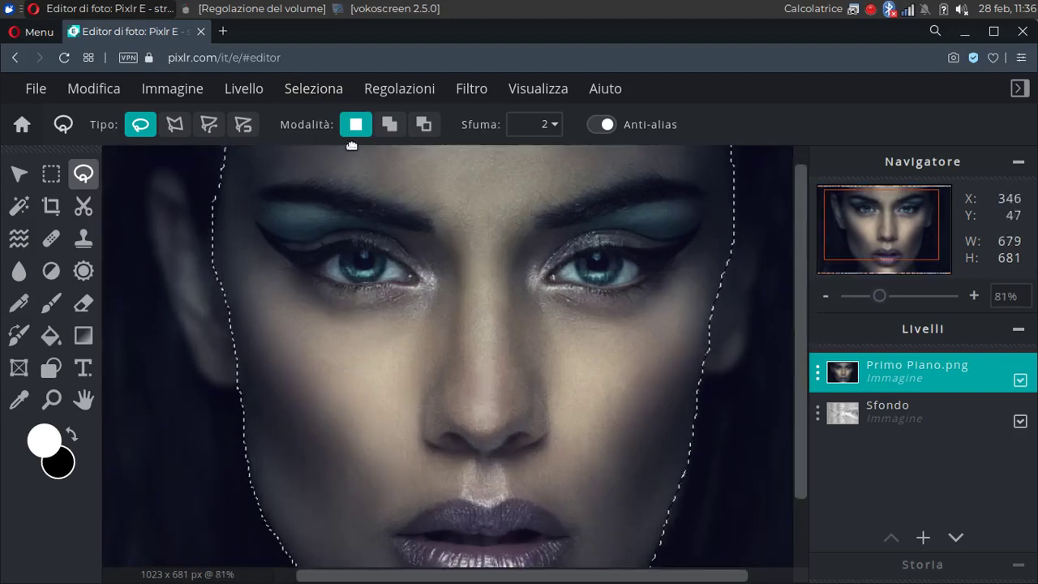
pyautogui.click(425, 125)
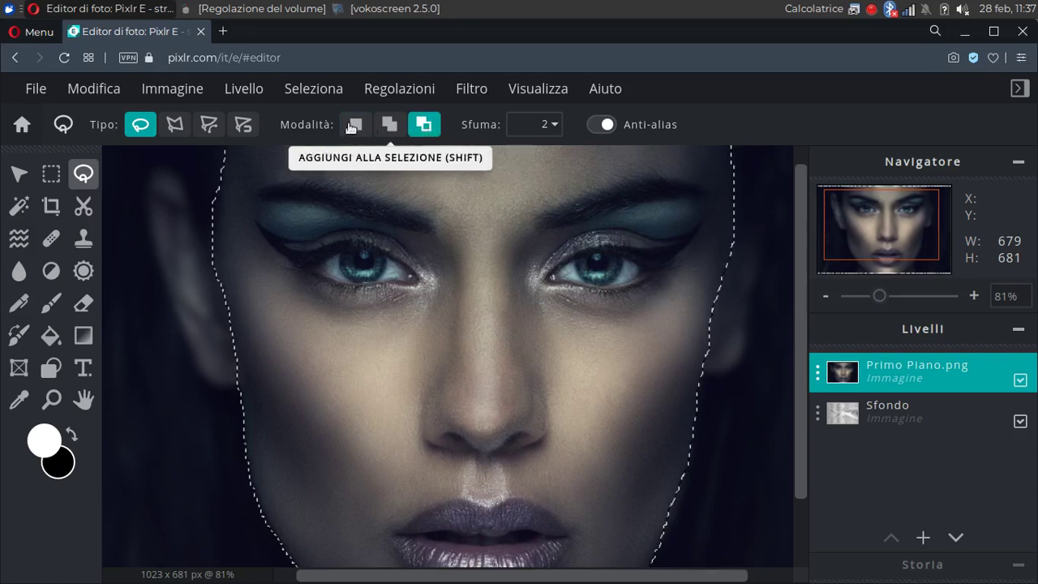
pyautogui.scroll(3, 271, 276)
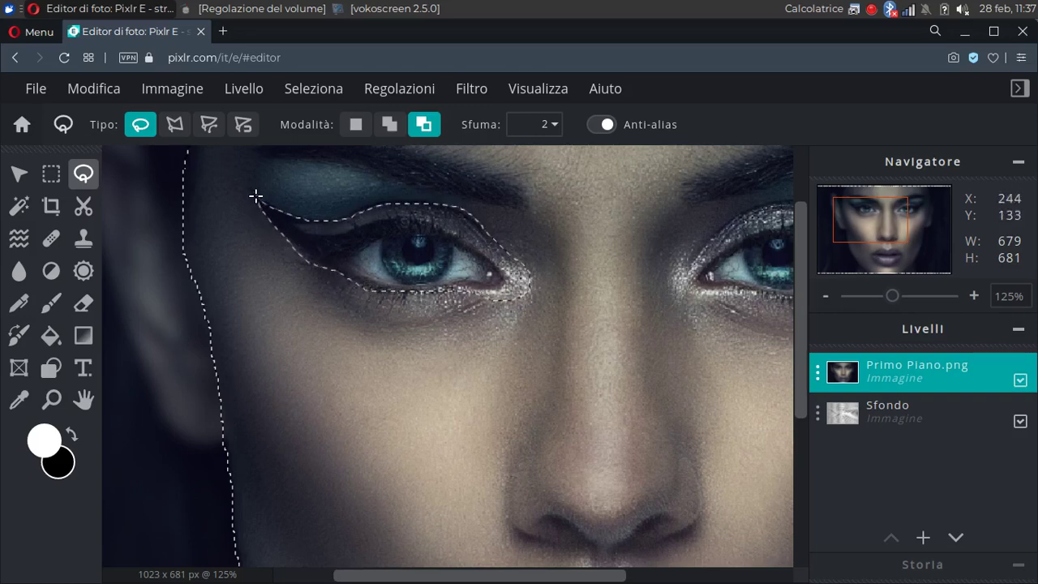
# Subtract the eye on the image's right side, including its winged eyeliner, from the face selection.
pyautogui.scroll(-3, 473, 306)
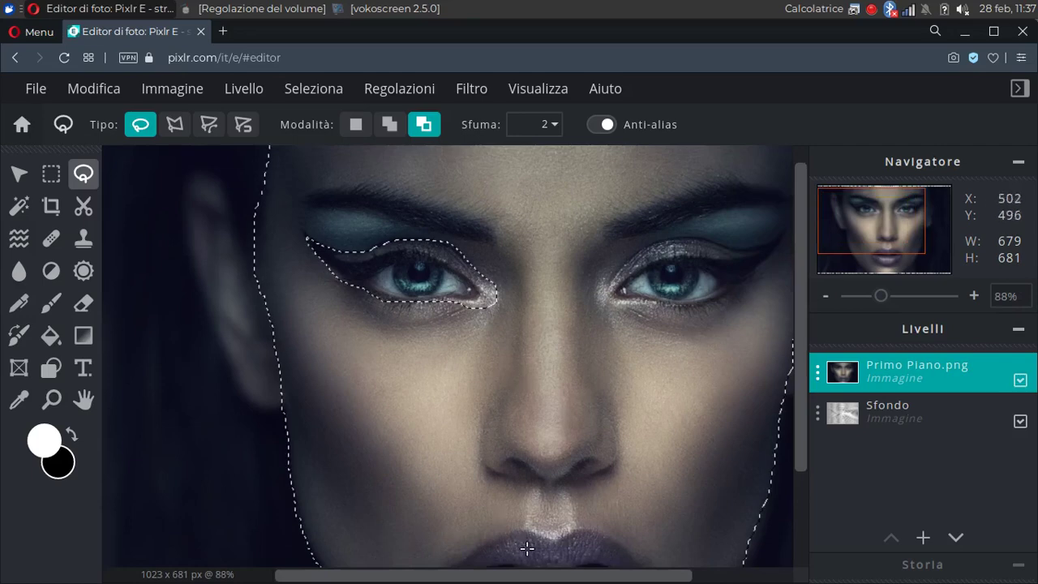
pyautogui.scroll(5, 523, 296)
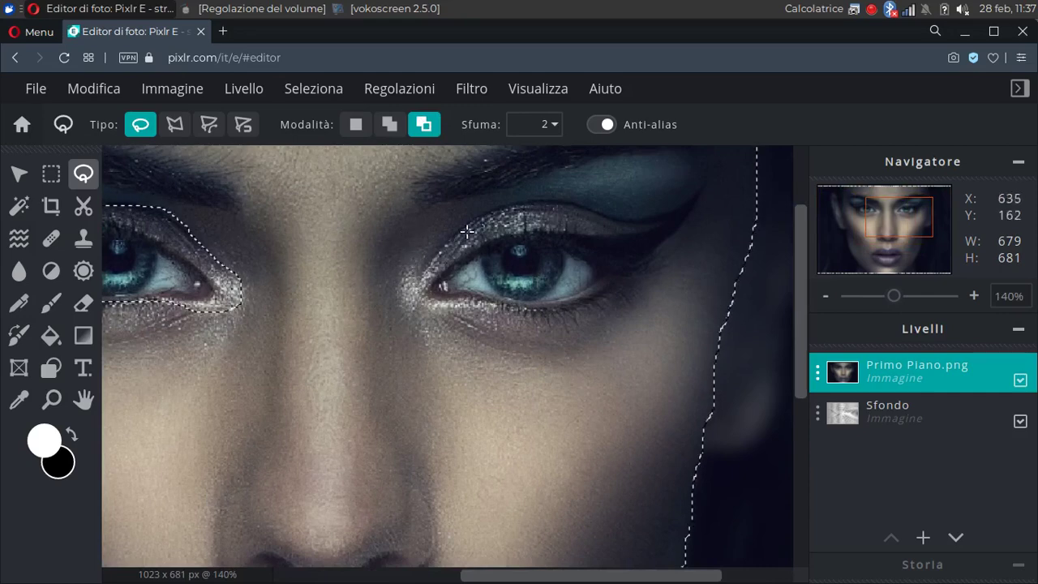
pyautogui.moveTo(565, 201); pyautogui.dragTo(577, 206)
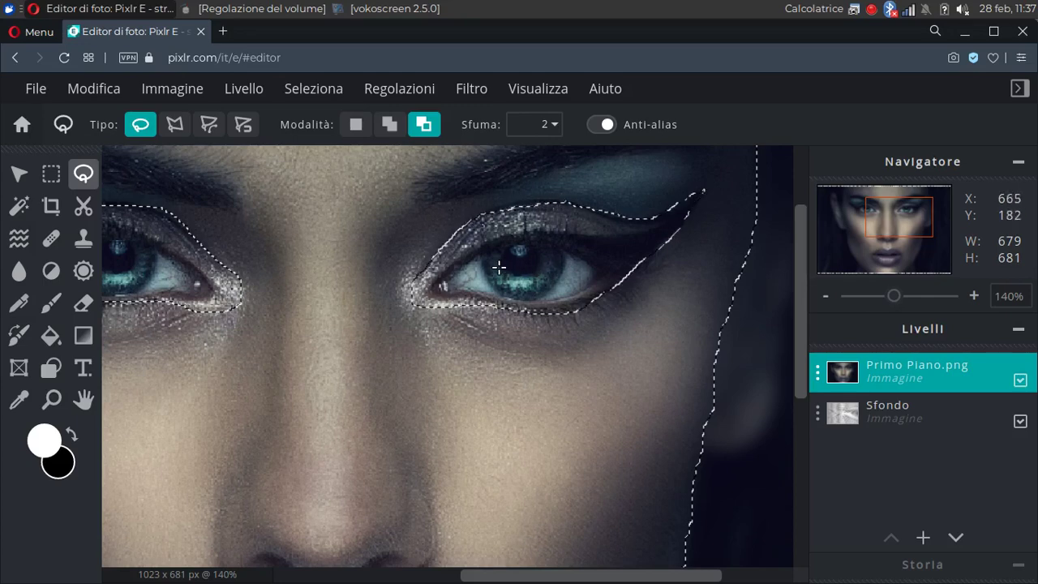
# Subtract both eyebrows from the face selection with closed freehand lasso outlines.
pyautogui.scroll(-4, 497, 266)
pyautogui.scroll(3, 219, 247)
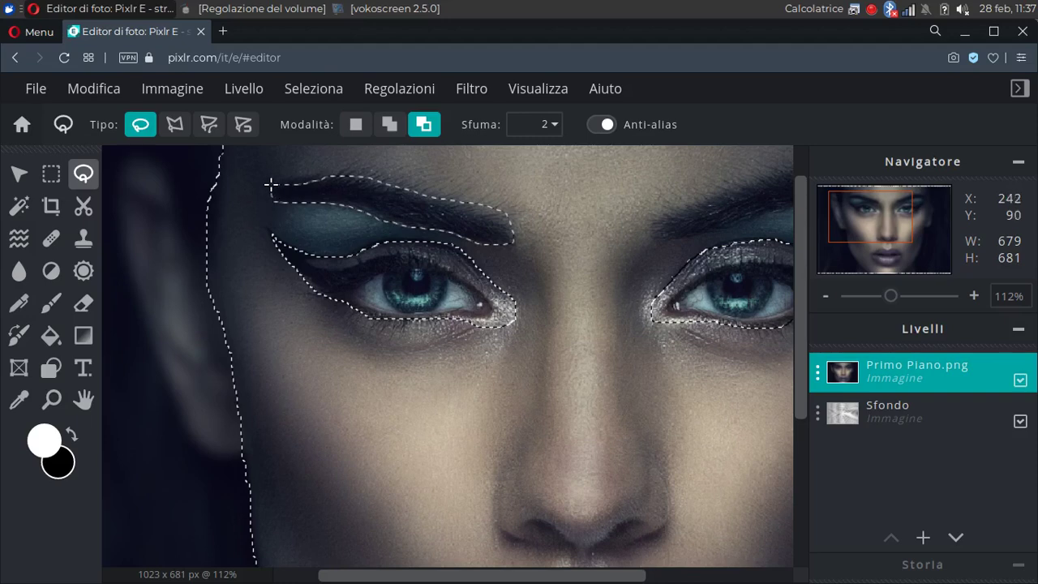
pyautogui.scroll(-3, 593, 270)
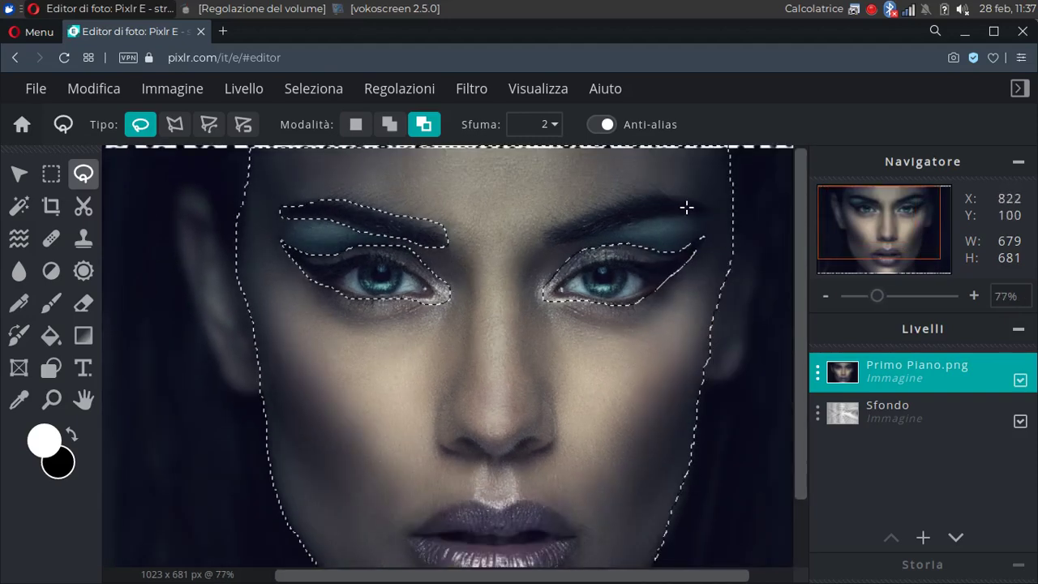
pyautogui.scroll(3, 686, 208)
pyautogui.moveTo(803, 292); pyautogui.dragTo(810, 259)
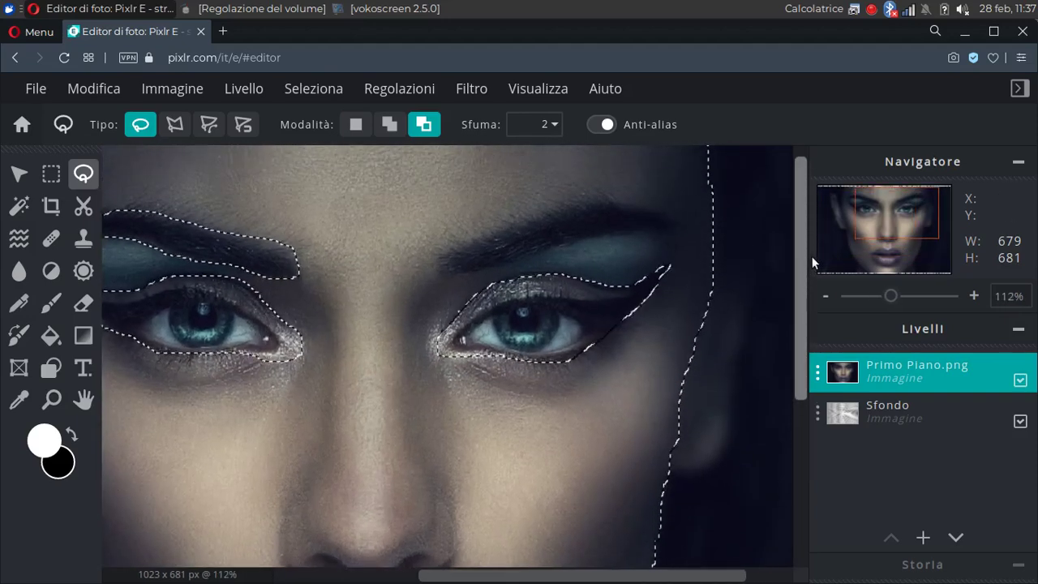
pyautogui.scroll(1, 617, 244)
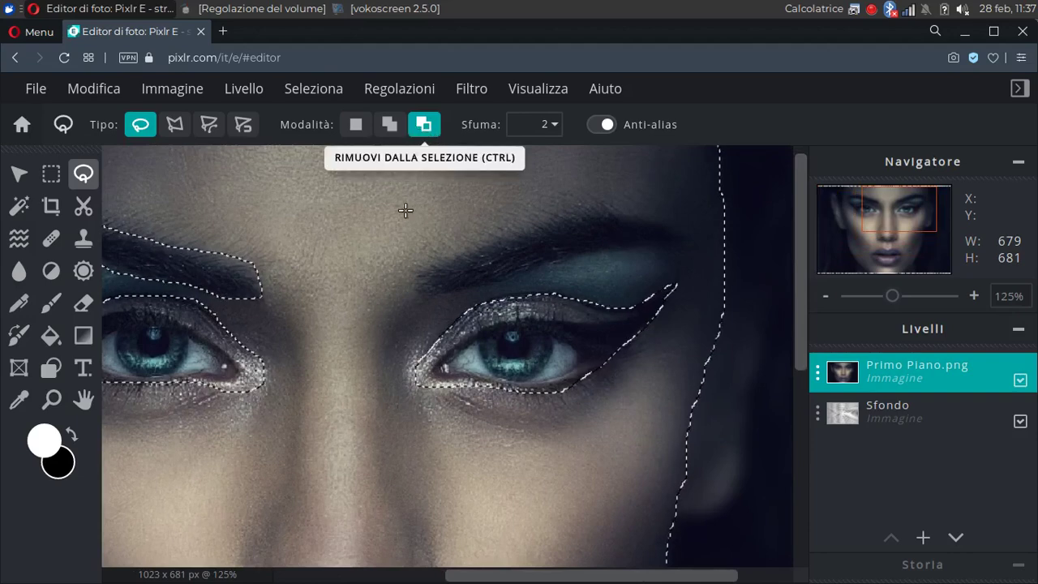
pyautogui.moveTo(426, 267); pyautogui.dragTo(563, 220)
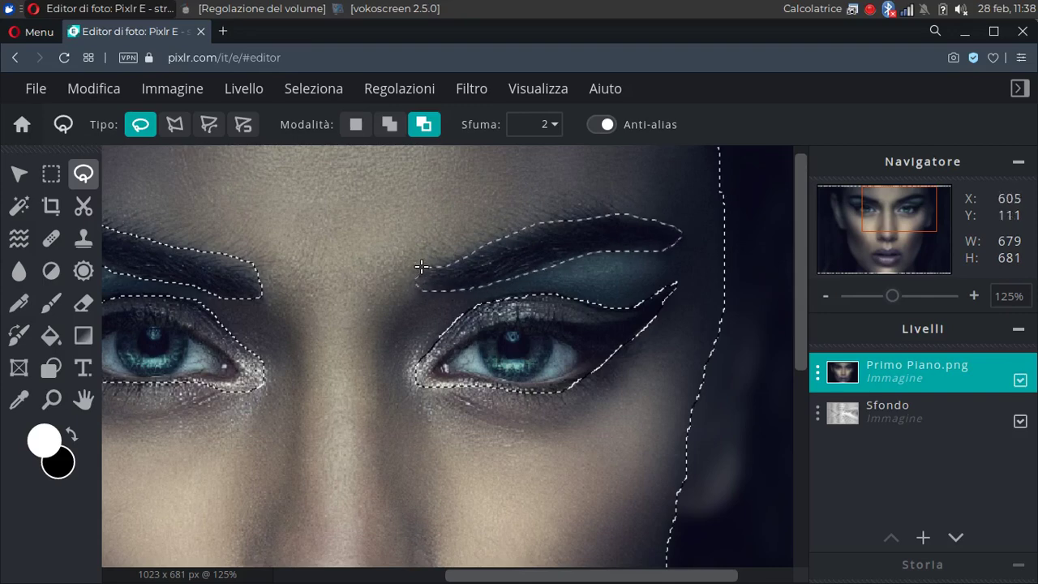
# Subtract the lips from the face selection by tracing their outer contour with the freehand lasso.
pyautogui.scroll(-3, 385, 357)
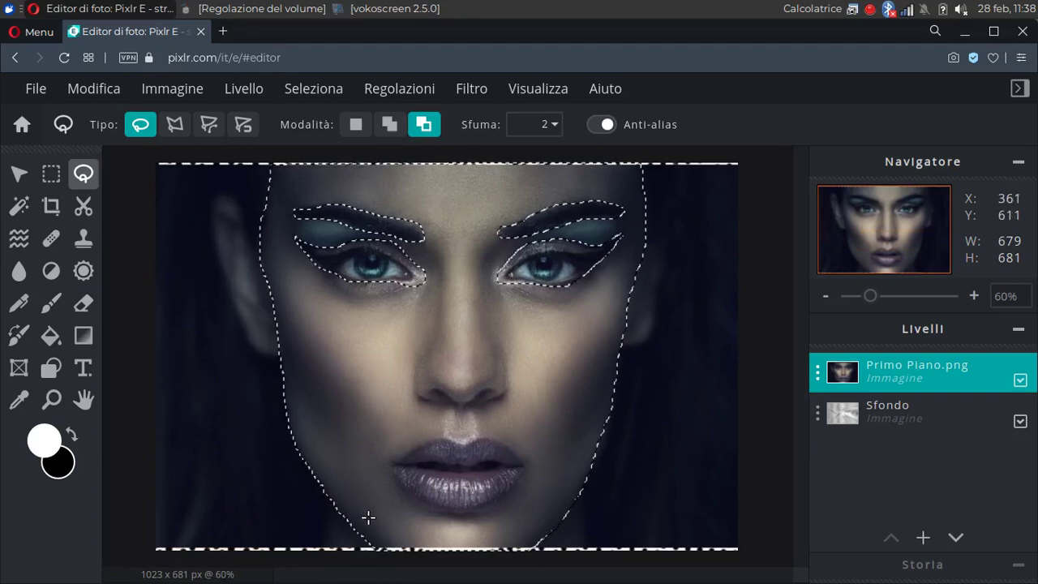
pyautogui.scroll(2, 503, 514)
pyautogui.scroll(1, 502, 514)
pyautogui.moveTo(803, 386); pyautogui.dragTo(802, 444)
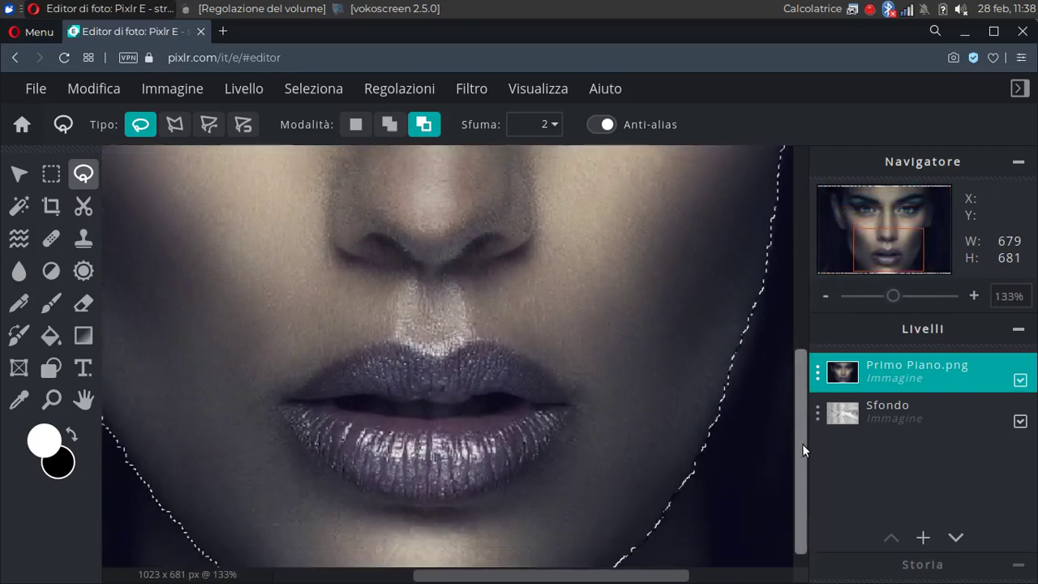
pyautogui.scroll(1, 448, 452)
pyautogui.scroll(-1, 448, 452)
pyautogui.scroll(3, 434, 466)
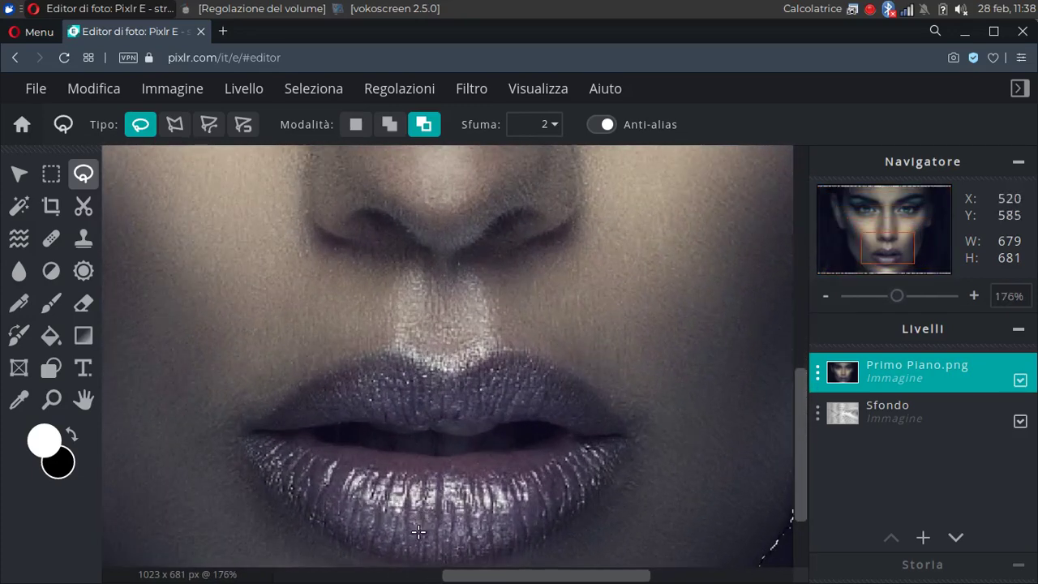
pyautogui.moveTo(804, 436); pyautogui.dragTo(793, 494)
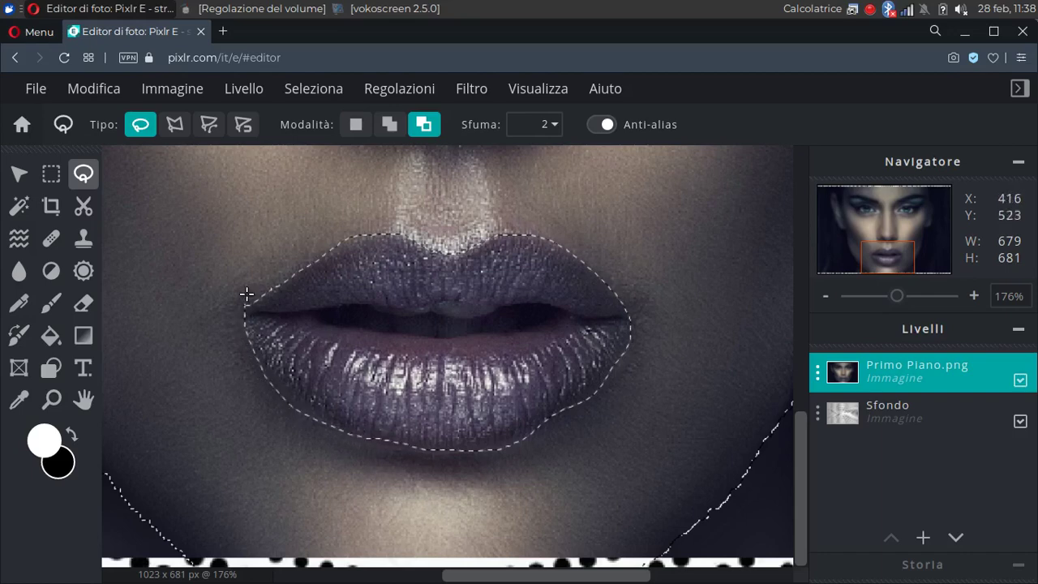
# Subtract the nostrils and the underside of the nose tip from the face selection with one closed freehand lasso outline.
pyautogui.scroll(5, 563, 300)
pyautogui.scroll(-3, 461, 343)
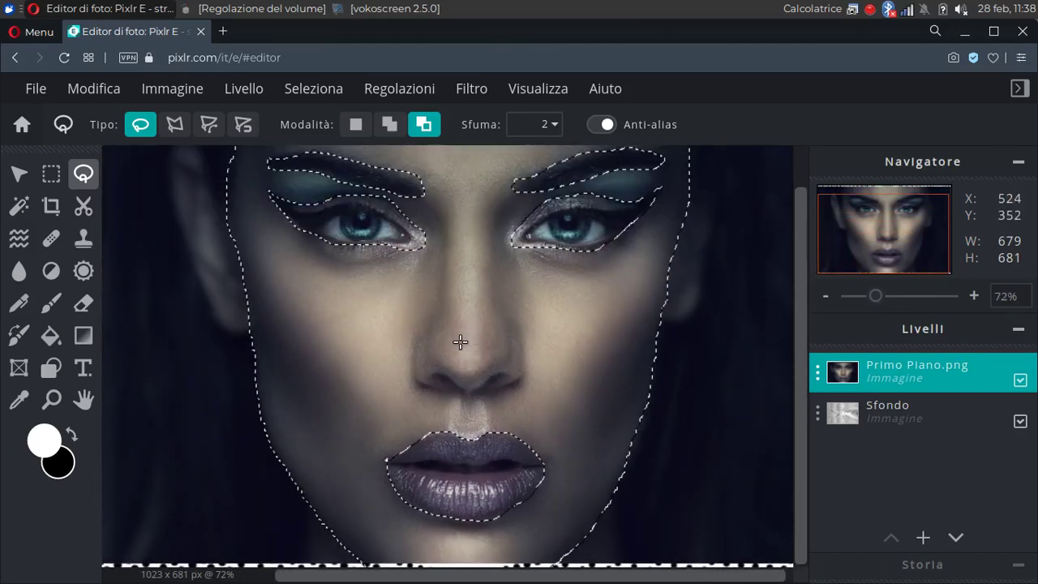
pyautogui.scroll(1, 458, 430)
pyautogui.scroll(4, 457, 430)
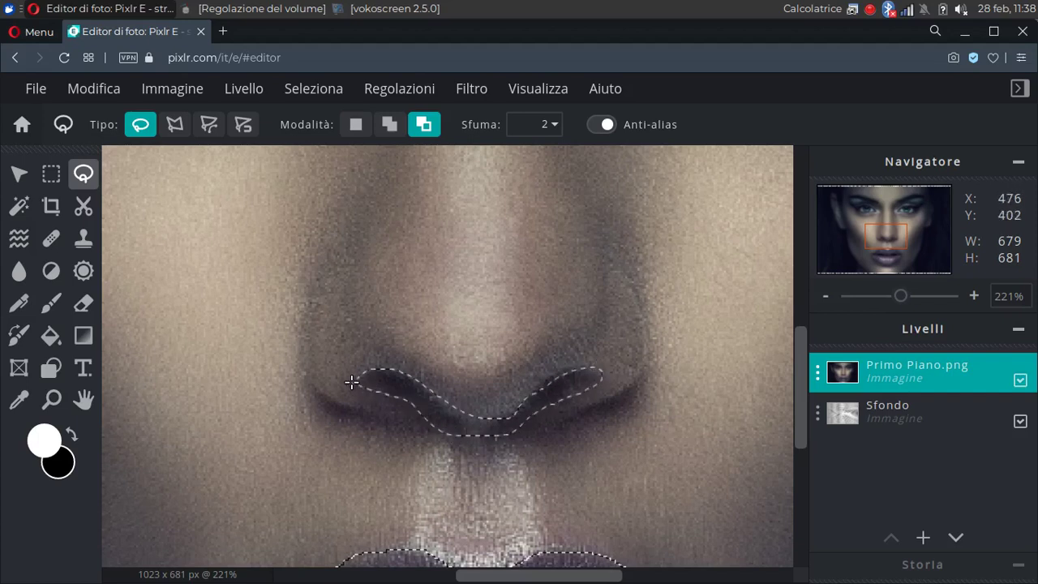
pyautogui.scroll(-6, 524, 246)
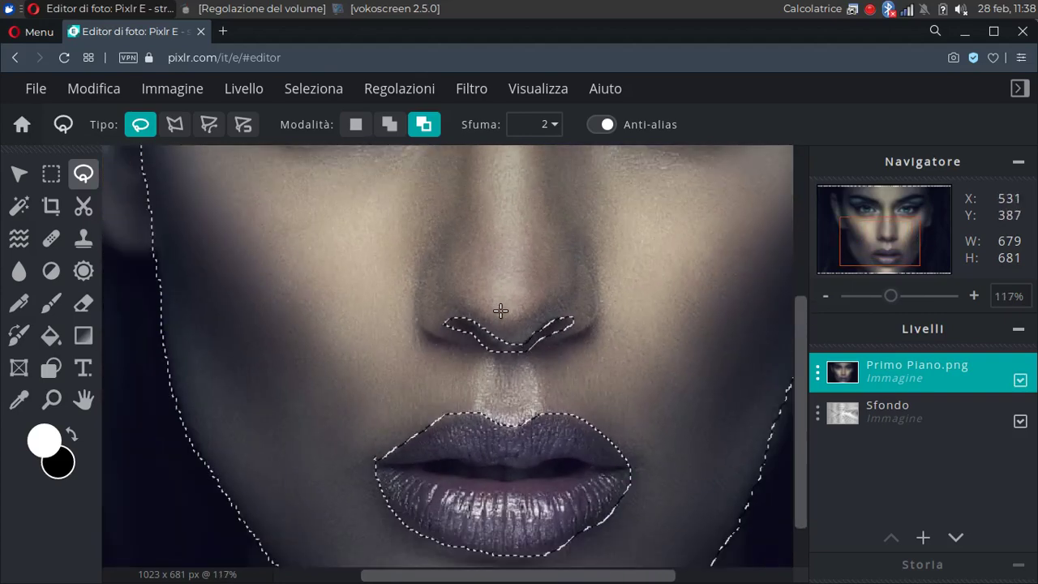
pyautogui.scroll(-3, 616, 308)
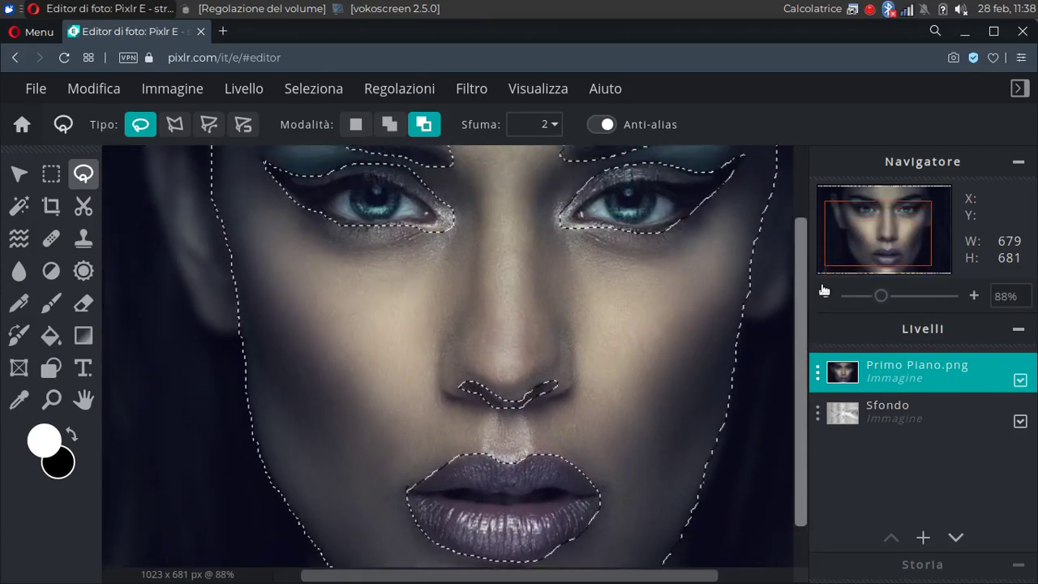
pyautogui.scroll(-1, 608, 314)
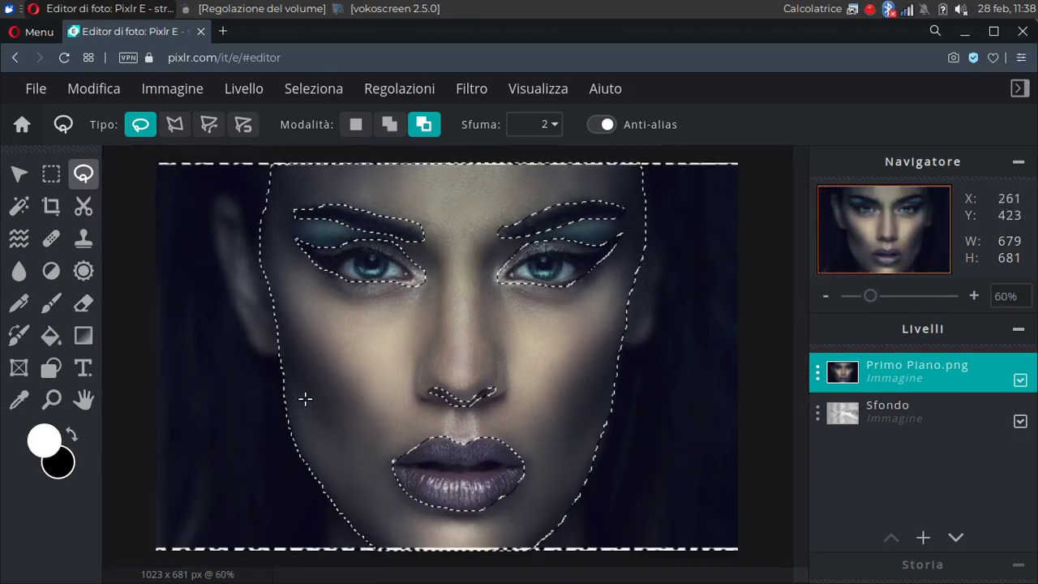
pyautogui.scroll(2, 301, 398)
pyautogui.scroll(-2, 345, 395)
pyautogui.scroll(1, 353, 391)
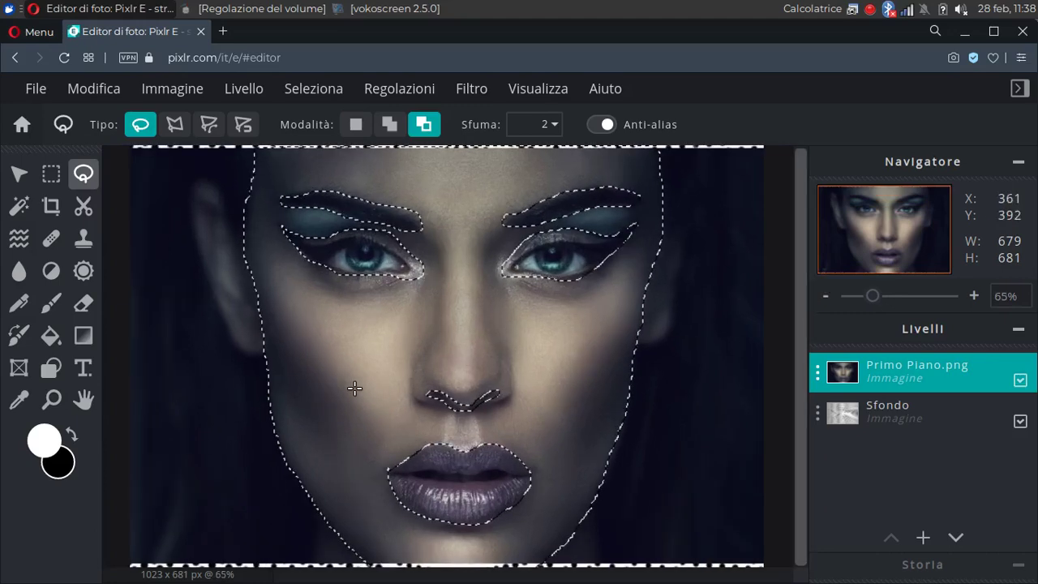
# Set up the Eraser with a soft 150 px brush at 10% opacity.
pyautogui.click(81, 305)
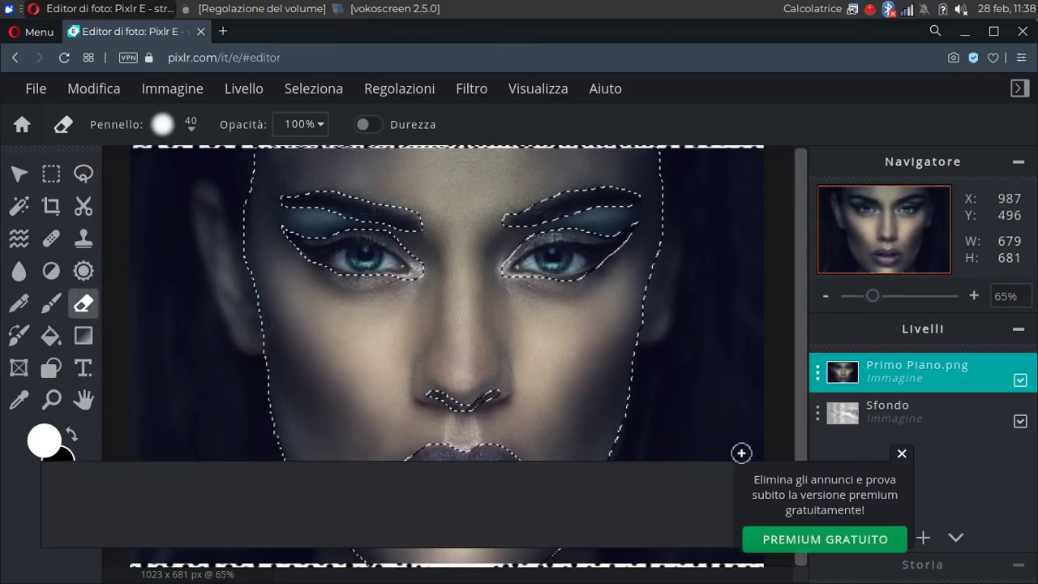
pyautogui.click(902, 454)
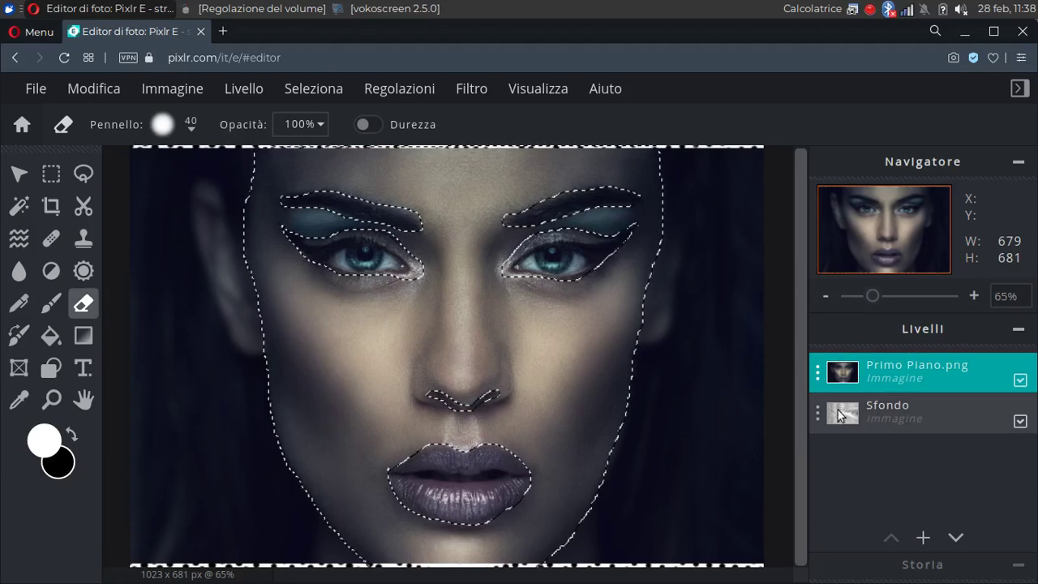
pyautogui.click(306, 124)
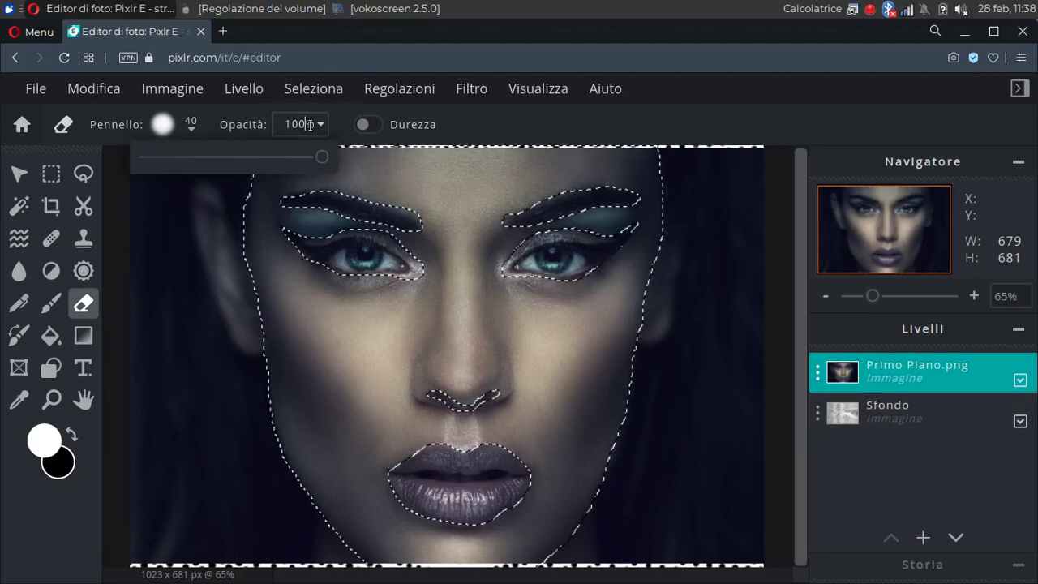
pyautogui.moveTo(317, 156); pyautogui.dragTo(164, 157)
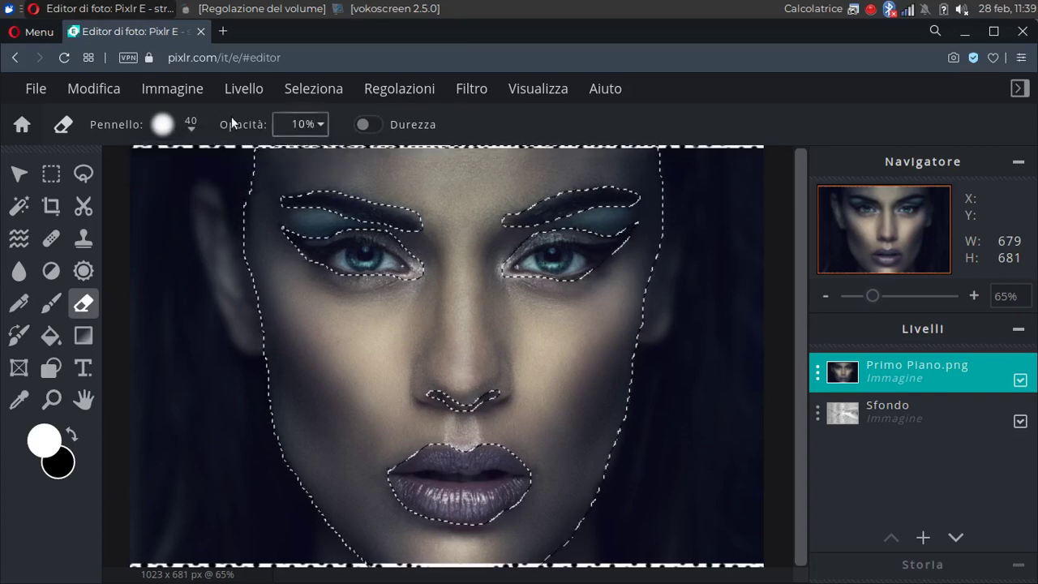
pyautogui.click(190, 130)
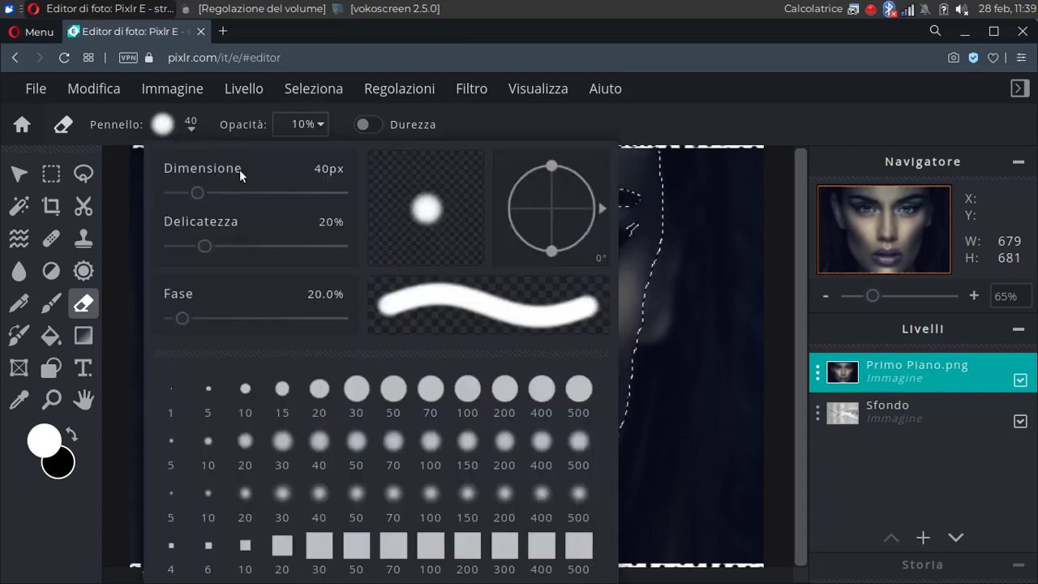
pyautogui.click(471, 498)
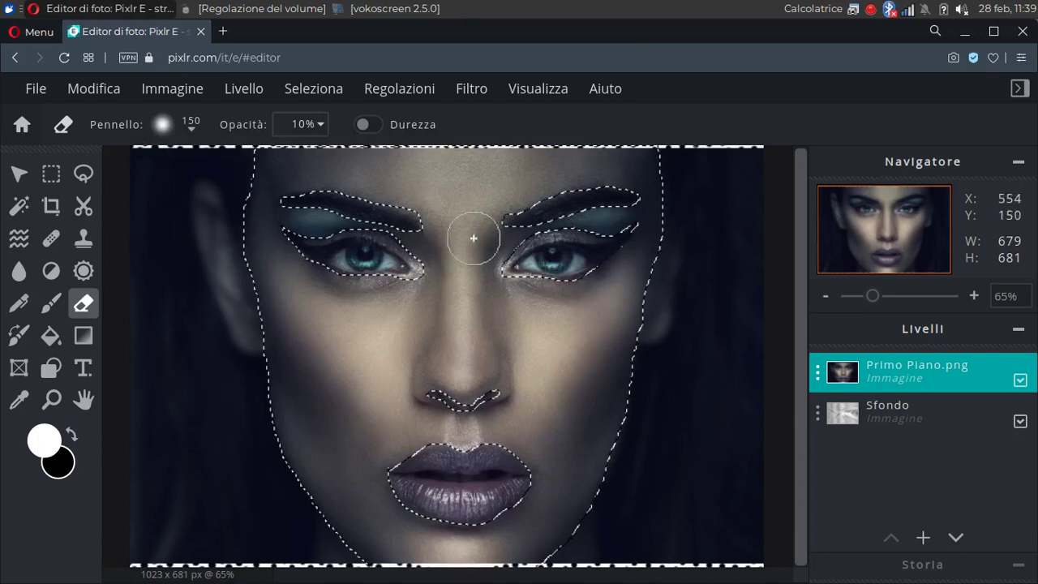
# Erase the Primo Piano.png layer lightly across the whole selected face to blend in the dot pattern beneath, and deselect.
pyautogui.moveTo(441, 178)
pyautogui.mouseDown()
pyautogui.moveTo(335, 161)
pyautogui.moveTo(248, 167)
pyautogui.mouseUp()
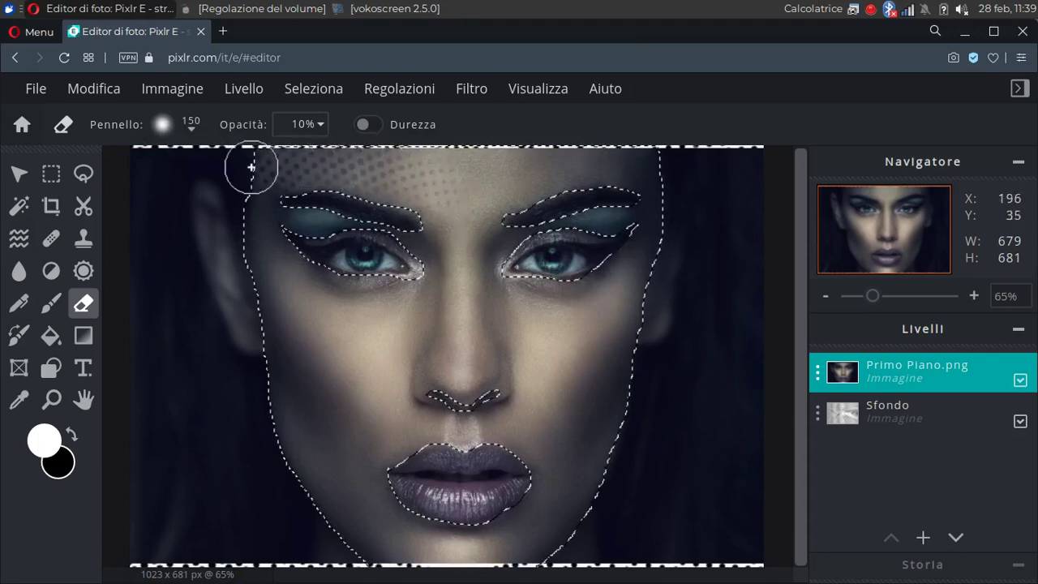
pyautogui.moveTo(408, 177)
pyautogui.mouseDown()
pyautogui.moveTo(604, 171)
pyautogui.moveTo(665, 181)
pyautogui.mouseUp()
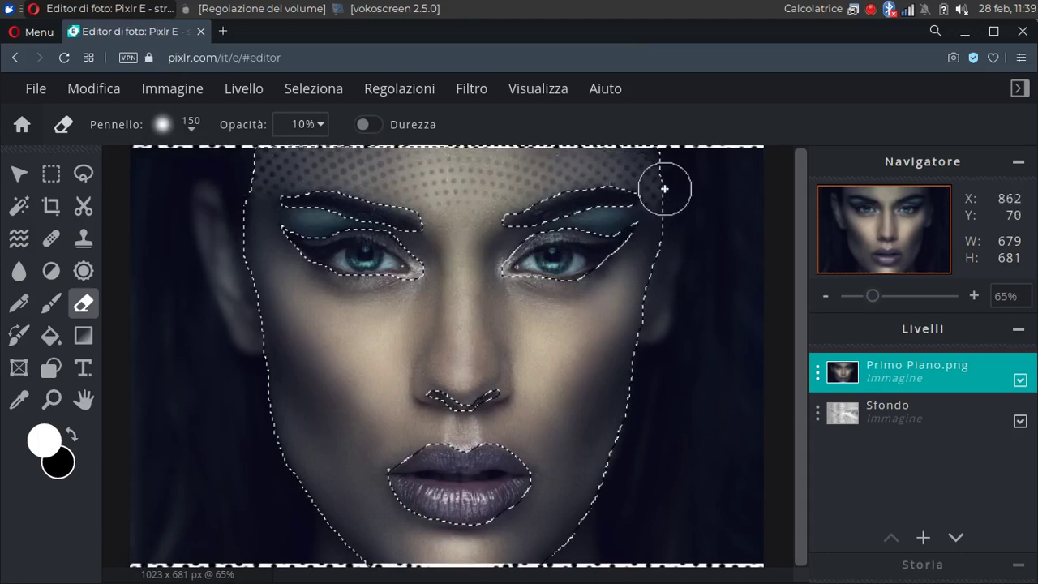
pyautogui.moveTo(366, 217)
pyautogui.mouseDown()
pyautogui.moveTo(417, 229)
pyautogui.moveTo(259, 222)
pyautogui.mouseUp()
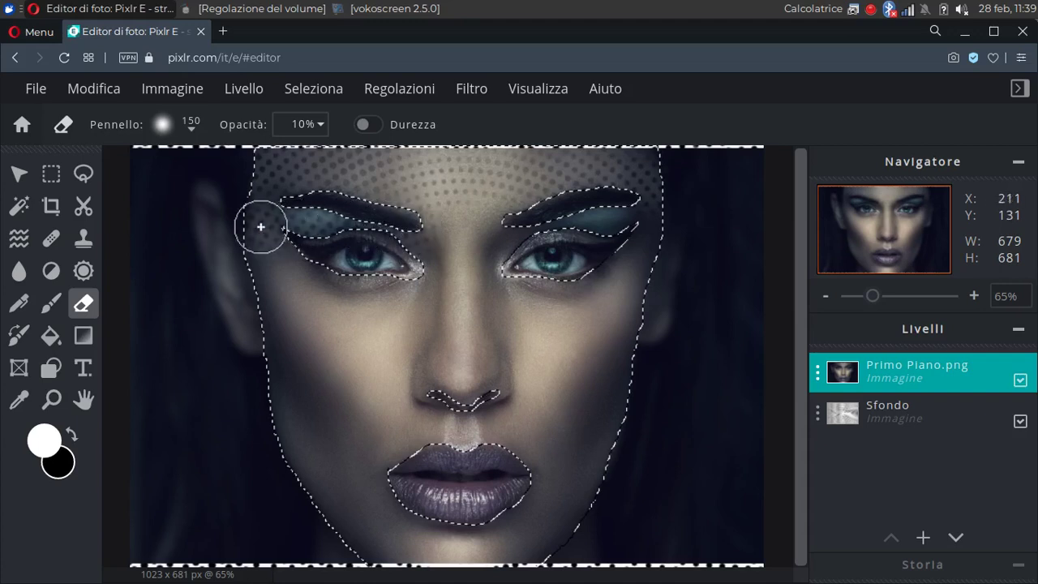
pyautogui.moveTo(421, 220)
pyautogui.mouseDown()
pyautogui.moveTo(538, 230)
pyautogui.moveTo(657, 218)
pyautogui.mouseUp()
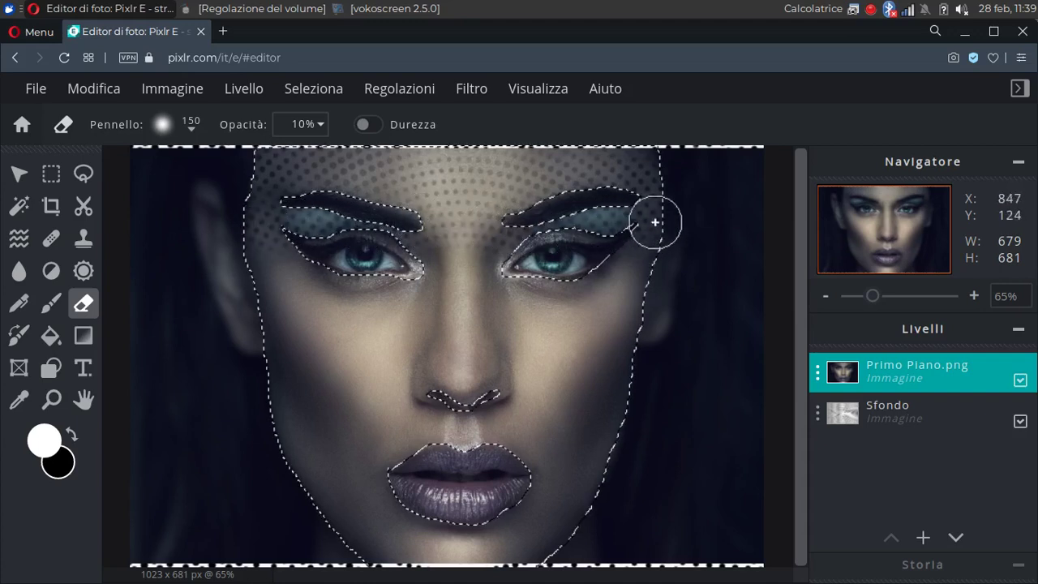
pyautogui.moveTo(413, 240)
pyautogui.mouseDown()
pyautogui.moveTo(405, 282)
pyautogui.moveTo(347, 280)
pyautogui.moveTo(220, 238)
pyautogui.mouseUp()
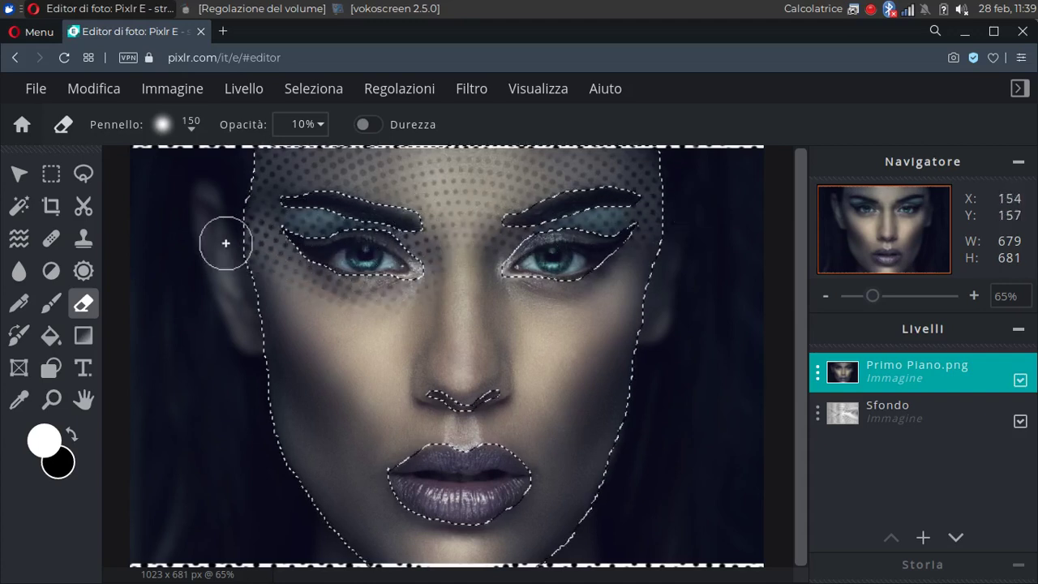
pyautogui.moveTo(511, 265)
pyautogui.mouseDown()
pyautogui.moveTo(494, 262)
pyautogui.moveTo(556, 289)
pyautogui.moveTo(665, 245)
pyautogui.mouseUp()
pyautogui.moveTo(458, 283)
pyautogui.mouseDown()
pyautogui.moveTo(369, 326)
pyautogui.moveTo(327, 326)
pyautogui.moveTo(273, 301)
pyautogui.mouseUp()
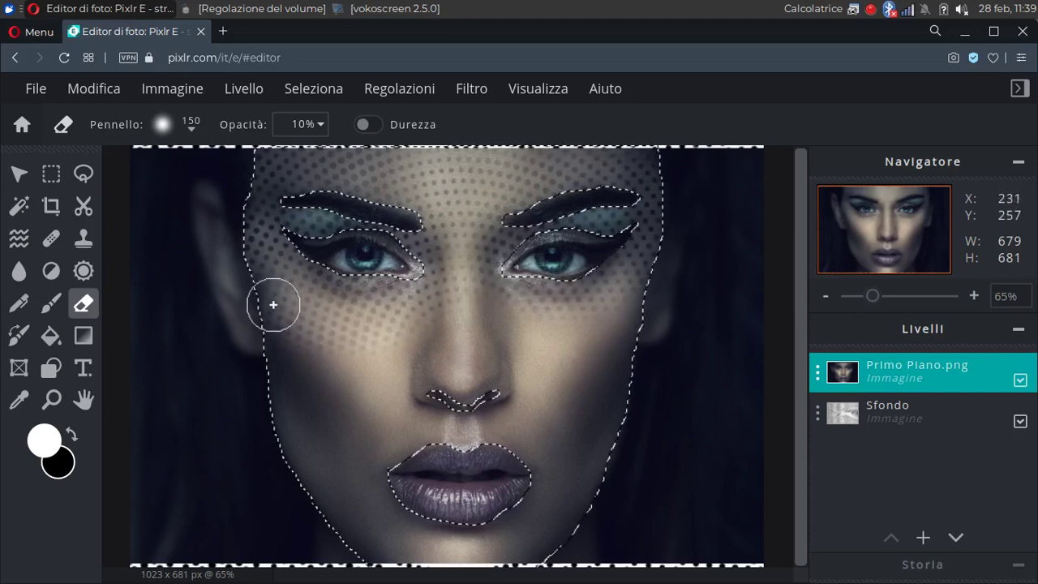
pyautogui.moveTo(473, 312)
pyautogui.mouseDown()
pyautogui.moveTo(562, 329)
pyautogui.moveTo(647, 308)
pyautogui.moveTo(488, 322)
pyautogui.moveTo(325, 366)
pyautogui.moveTo(256, 369)
pyautogui.moveTo(488, 328)
pyautogui.moveTo(509, 331)
pyautogui.moveTo(532, 358)
pyautogui.moveTo(632, 356)
pyautogui.moveTo(471, 357)
pyautogui.moveTo(299, 409)
pyautogui.moveTo(240, 415)
pyautogui.moveTo(419, 387)
pyautogui.moveTo(468, 407)
pyautogui.moveTo(574, 400)
pyautogui.moveTo(642, 410)
pyautogui.moveTo(458, 415)
pyautogui.moveTo(281, 463)
pyautogui.moveTo(247, 457)
pyautogui.moveTo(548, 432)
pyautogui.moveTo(487, 440)
pyautogui.moveTo(630, 453)
pyautogui.moveTo(540, 471)
pyautogui.moveTo(563, 483)
pyautogui.moveTo(570, 512)
pyautogui.moveTo(534, 536)
pyautogui.moveTo(422, 560)
pyautogui.moveTo(364, 526)
pyautogui.moveTo(318, 469)
pyautogui.moveTo(400, 464)
pyautogui.moveTo(407, 504)
pyautogui.moveTo(451, 521)
pyautogui.moveTo(515, 509)
pyautogui.moveTo(528, 476)
pyautogui.moveTo(408, 445)
pyautogui.moveTo(481, 350)
pyautogui.moveTo(525, 327)
pyautogui.moveTo(497, 368)
pyautogui.moveTo(470, 380)
pyautogui.moveTo(439, 303)
pyautogui.moveTo(441, 357)
pyautogui.moveTo(509, 363)
pyautogui.moveTo(462, 366)
pyautogui.moveTo(474, 241)
pyautogui.moveTo(600, 215)
pyautogui.moveTo(415, 232)
pyautogui.moveTo(262, 226)
pyautogui.moveTo(640, 222)
pyautogui.moveTo(439, 177)
pyautogui.moveTo(395, 155)
pyautogui.moveTo(258, 162)
pyautogui.moveTo(556, 190)
pyautogui.moveTo(621, 181)
pyautogui.moveTo(655, 157)
pyautogui.moveTo(568, 169)
pyautogui.mouseUp()
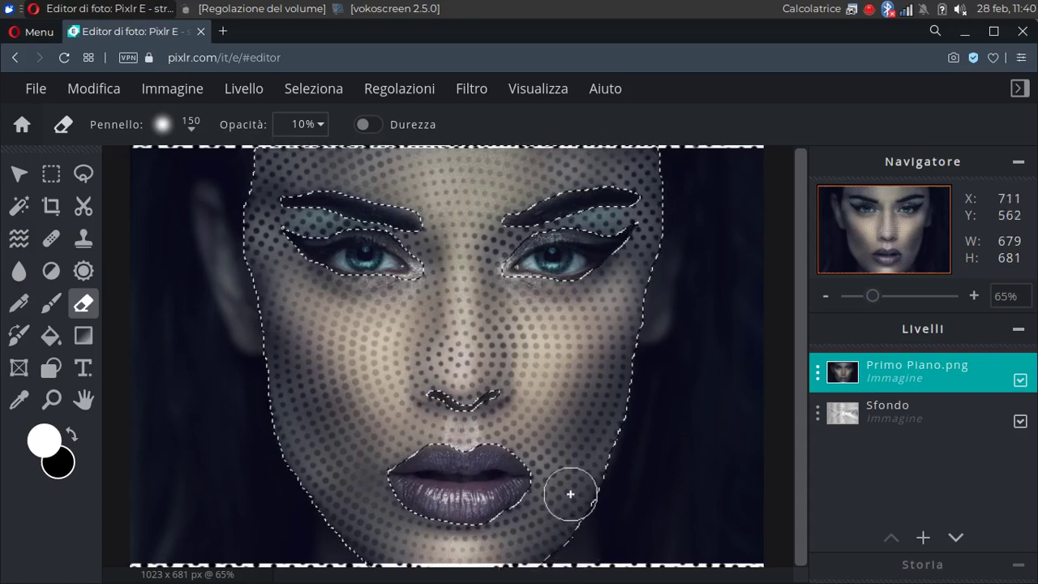
pyautogui.click(313, 96)
pyautogui.click(343, 167)
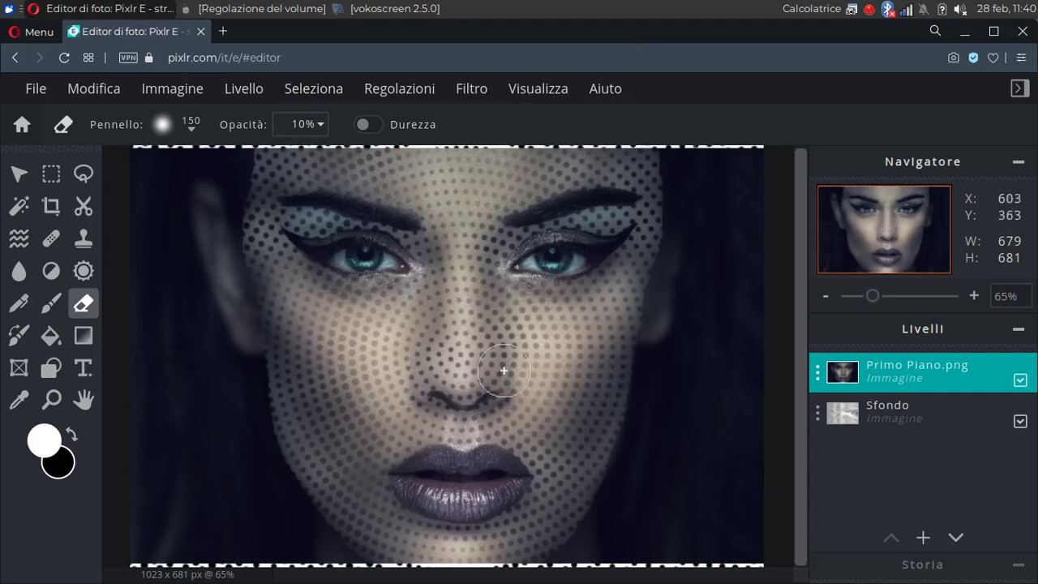
# Flatten all layers into one and crop the canvas to a rectangular selection of about 867 × 667 px around the portrait.
pyautogui.click(50, 174)
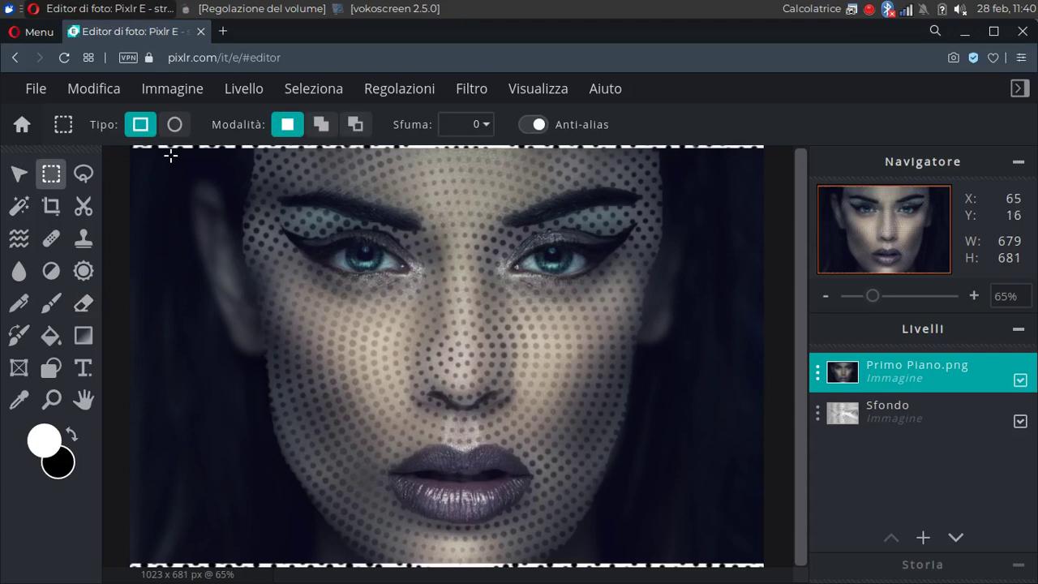
pyautogui.moveTo(172, 150); pyautogui.dragTo(709, 561)
pyautogui.click(864, 411)
pyautogui.click(862, 415)
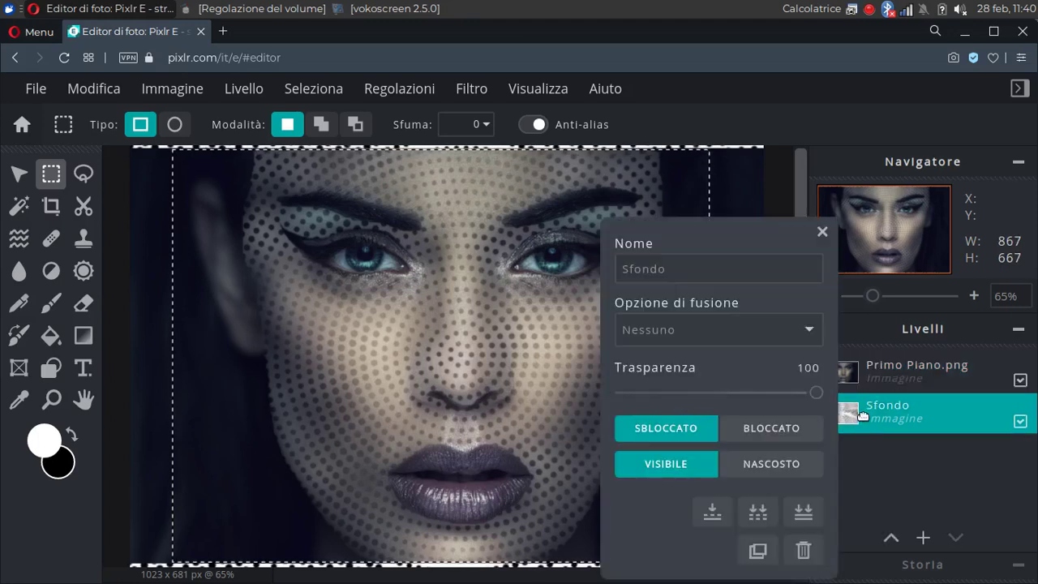
pyautogui.click(804, 512)
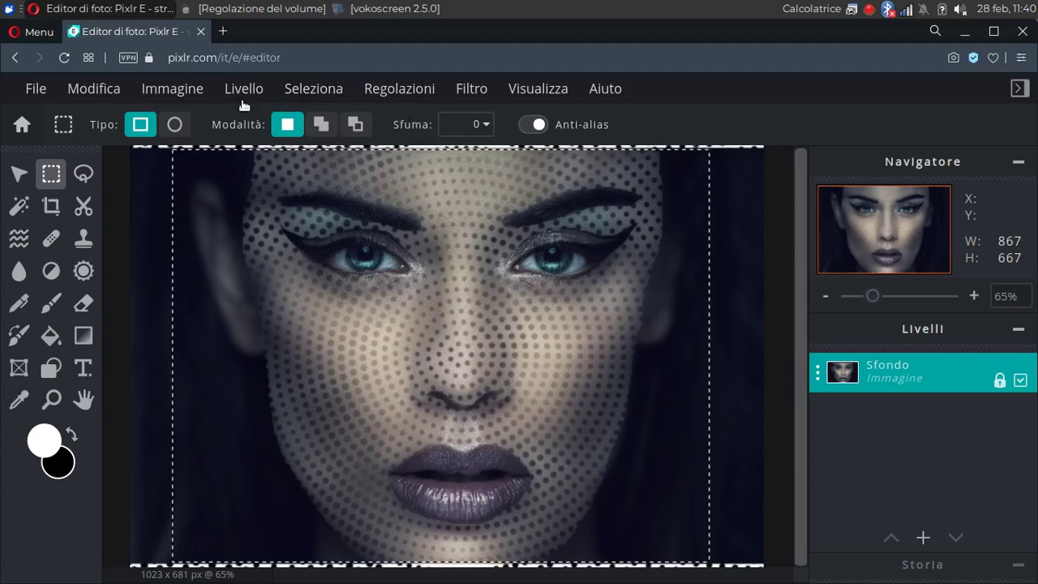
pyautogui.click(168, 90)
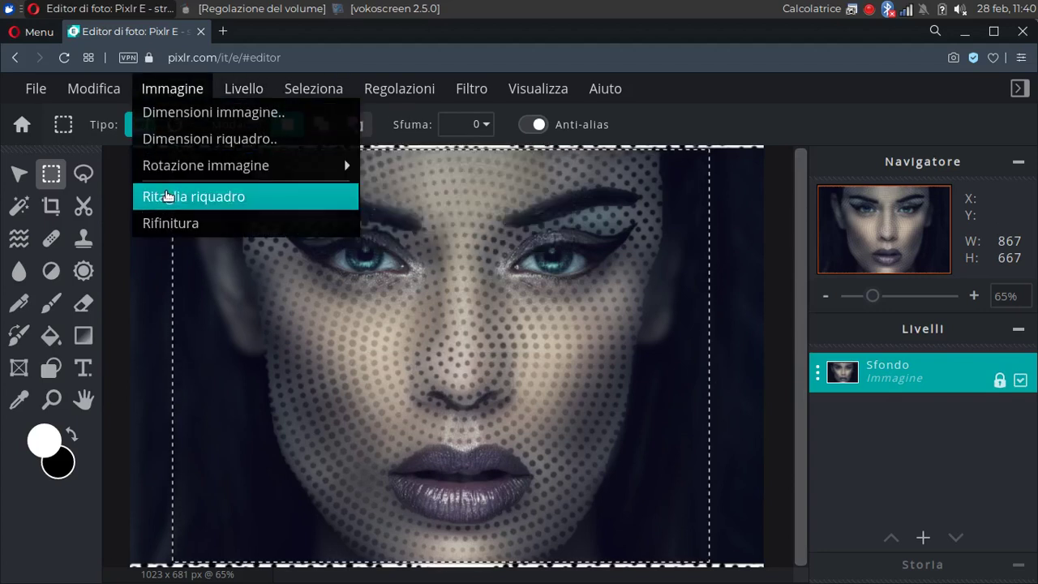
pyautogui.click(168, 196)
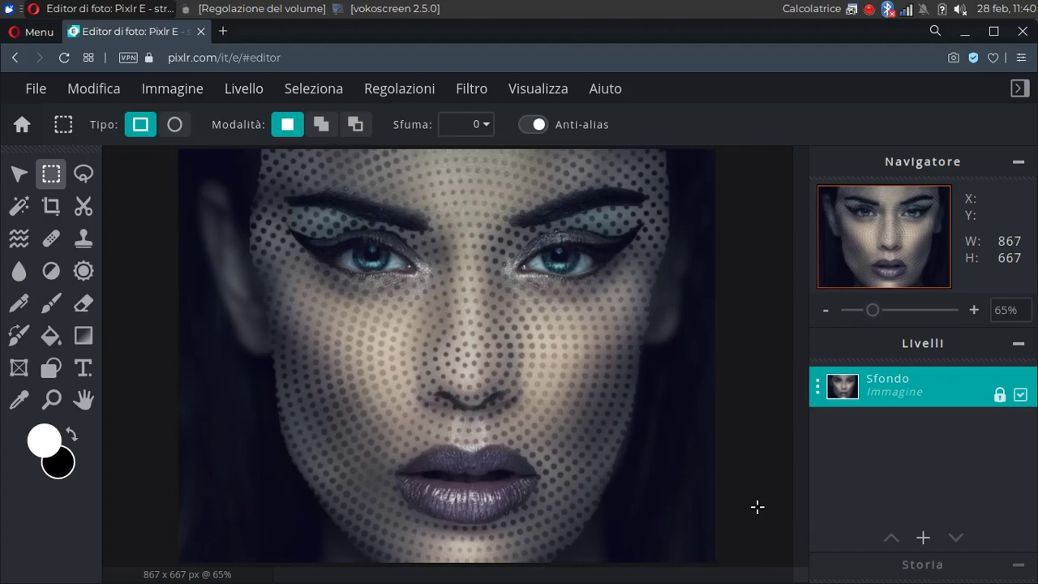
# Apply the JEAN effect from the FRIENDS collection of the effects library at strength 100.
pyautogui.click(468, 85)
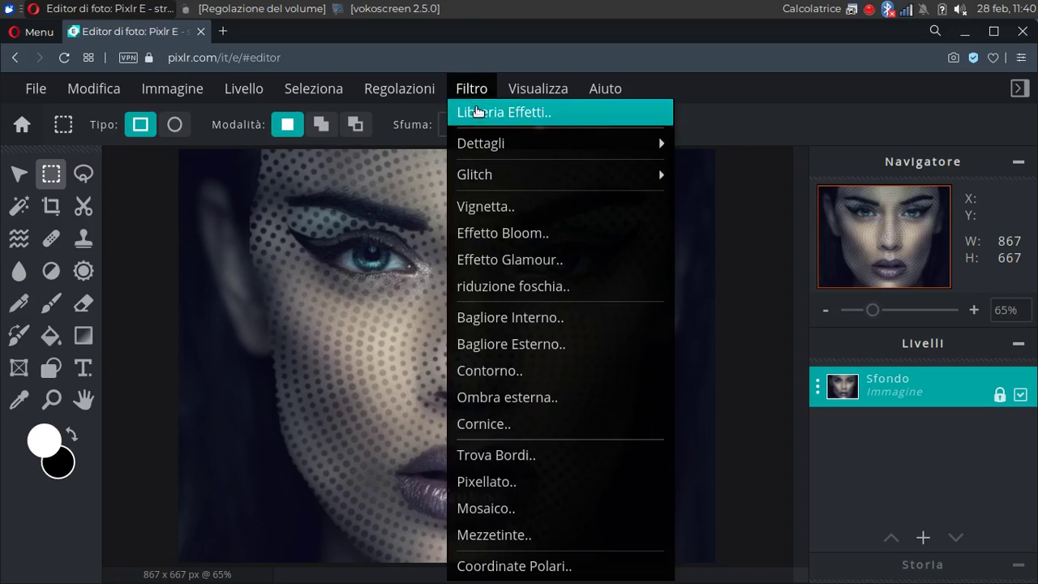
pyautogui.click(477, 112)
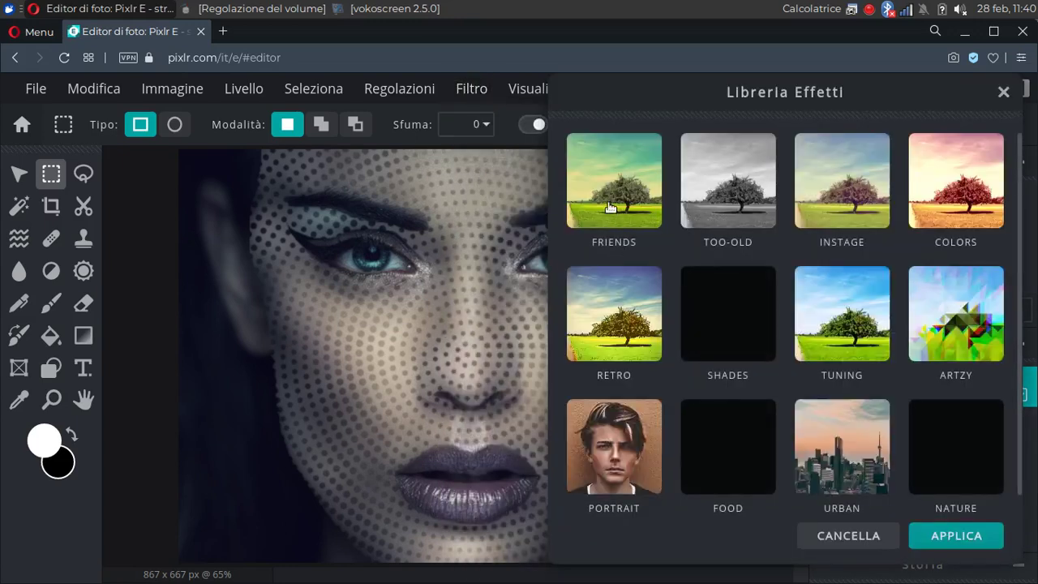
pyautogui.click(613, 194)
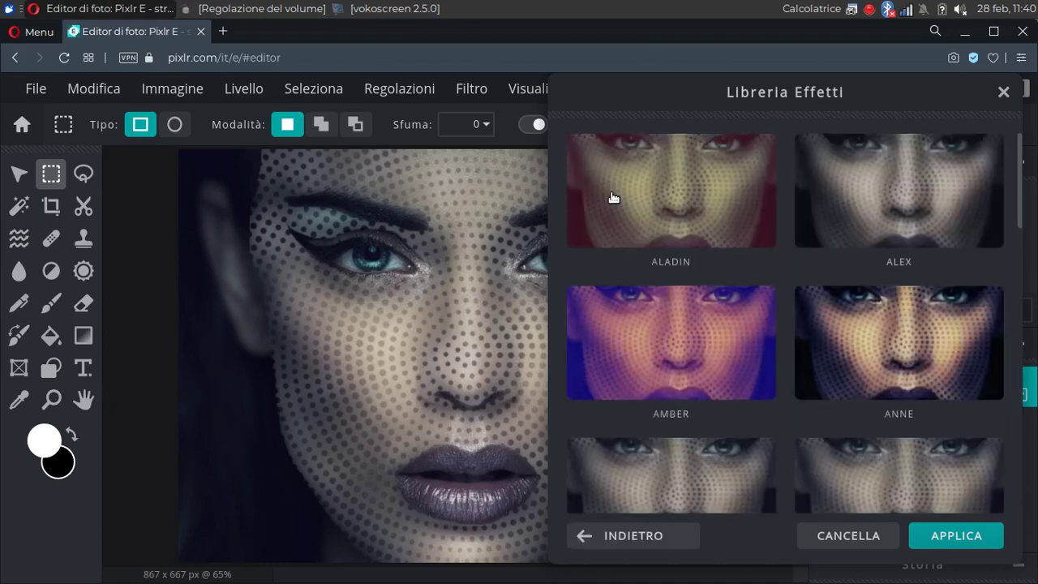
pyautogui.scroll(-5, 678, 327)
pyautogui.scroll(-5, 665, 315)
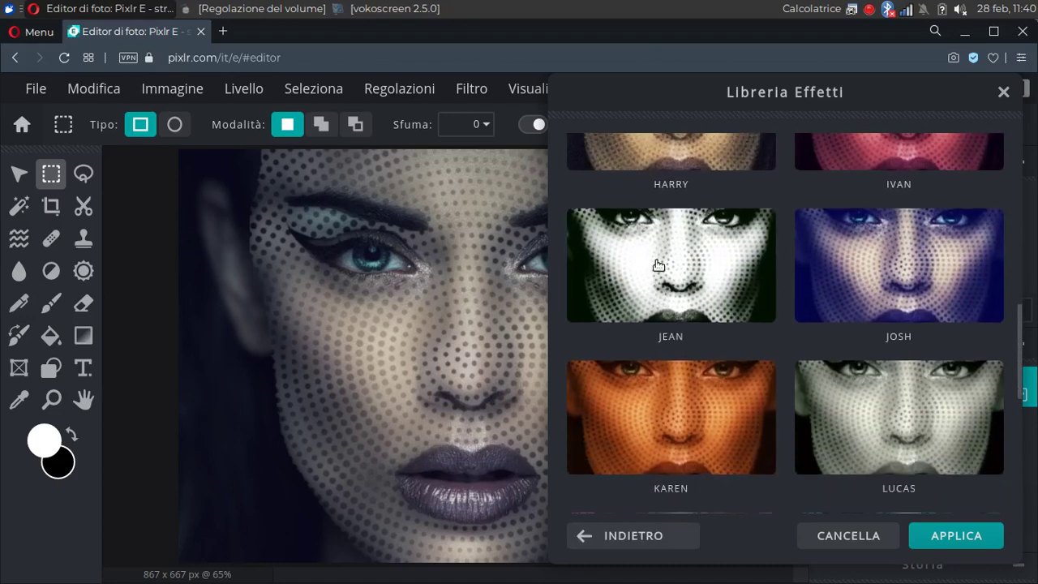
pyautogui.click(658, 266)
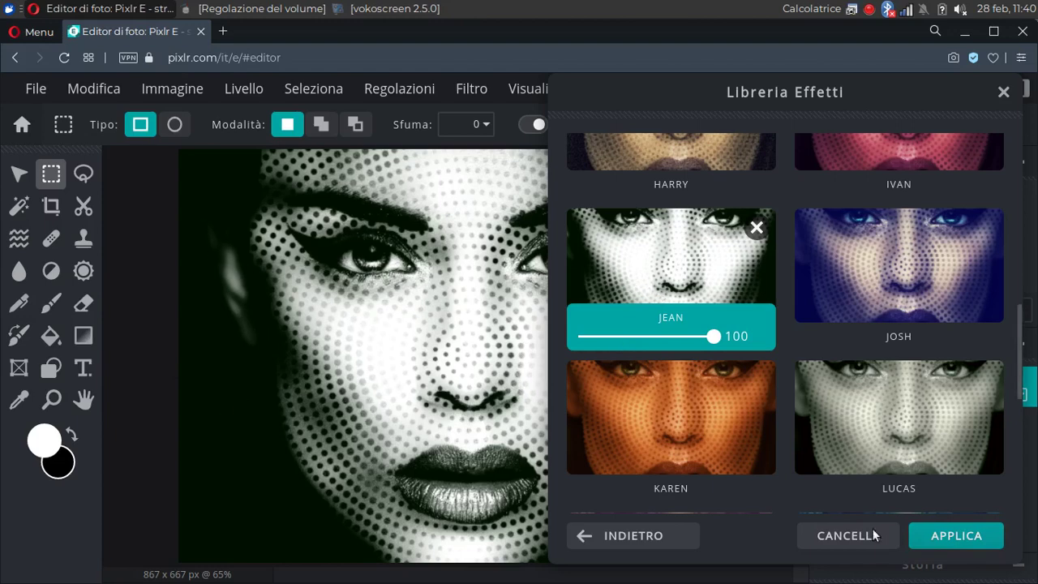
pyautogui.click(941, 535)
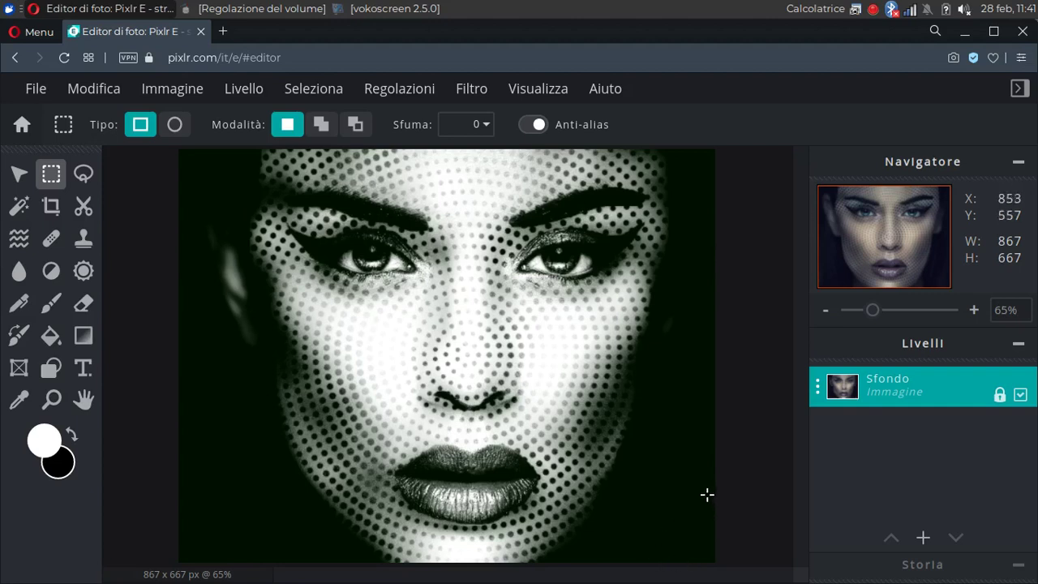
# Add an empty layer beneath the Sfondo layer and hide Sfondo.
pyautogui.click(924, 539)
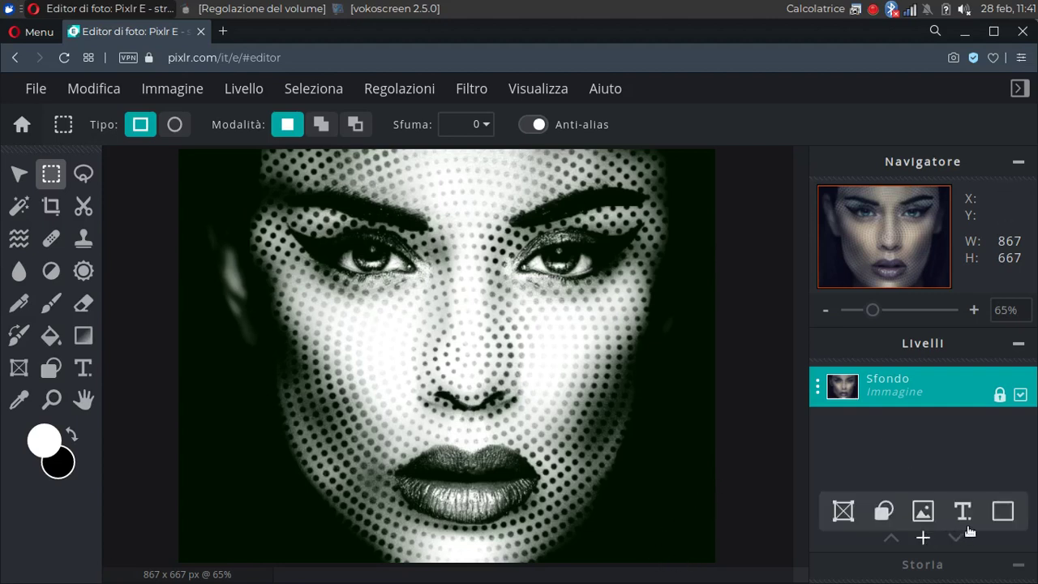
pyautogui.click(998, 516)
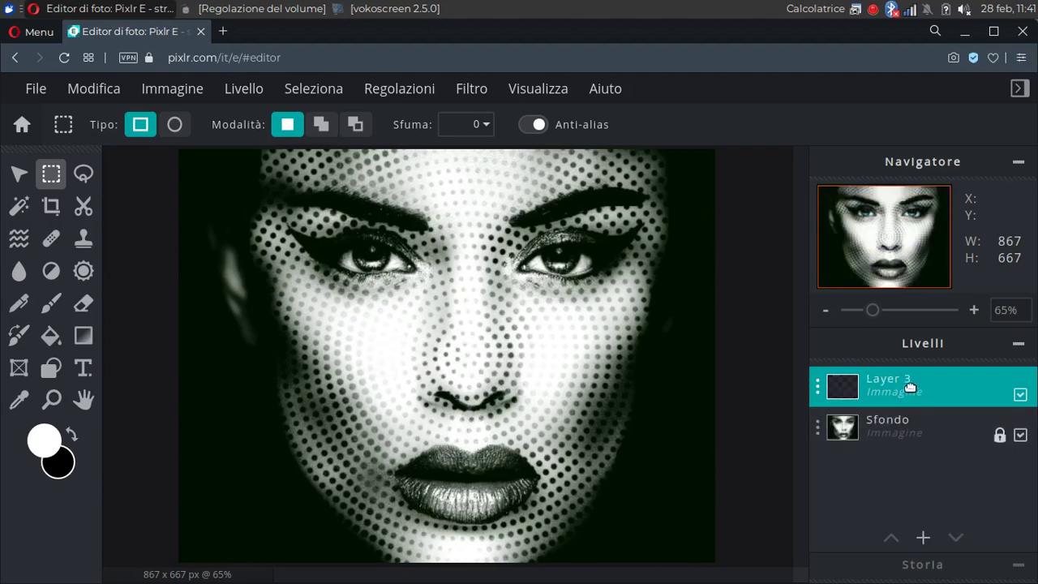
pyautogui.moveTo(908, 383); pyautogui.dragTo(916, 436)
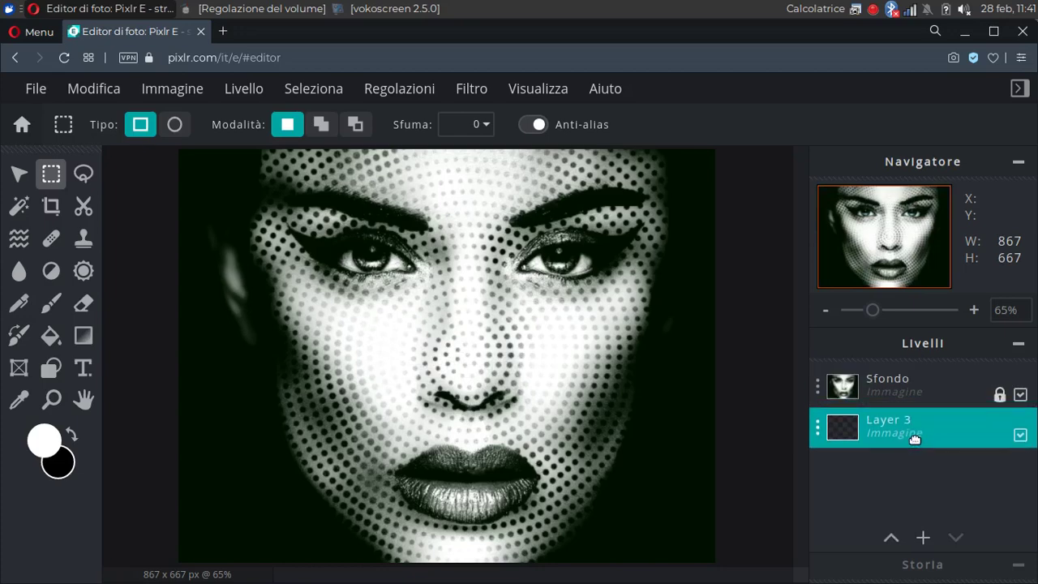
pyautogui.click(1020, 395)
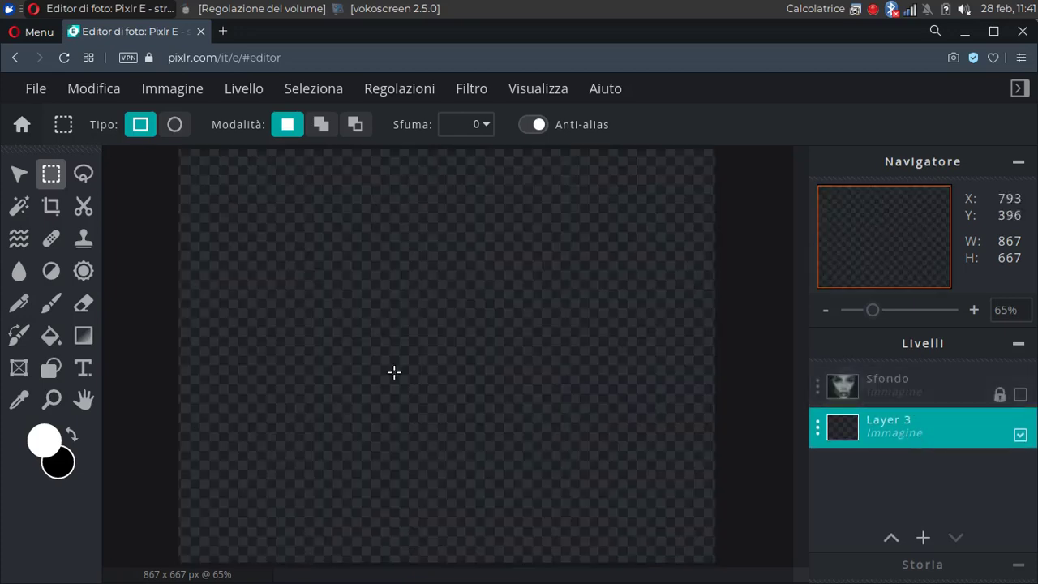
# Fill Layer 3 with a white-to-black radial gradient running from the top centre to the bottom edge, and show the Sfondo layer again.
pyautogui.click(90, 339)
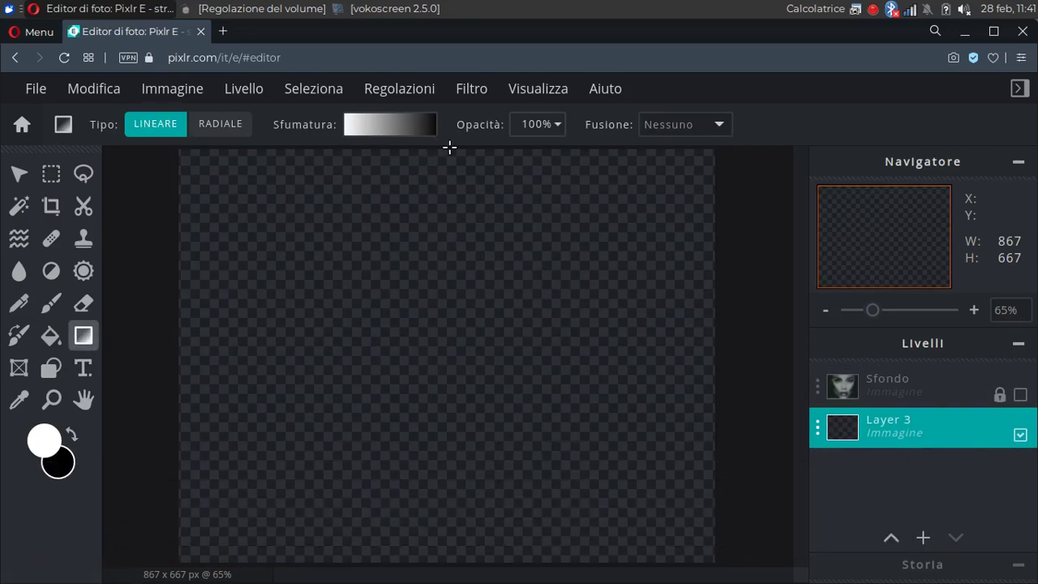
pyautogui.moveTo(449, 149); pyautogui.dragTo(468, 578)
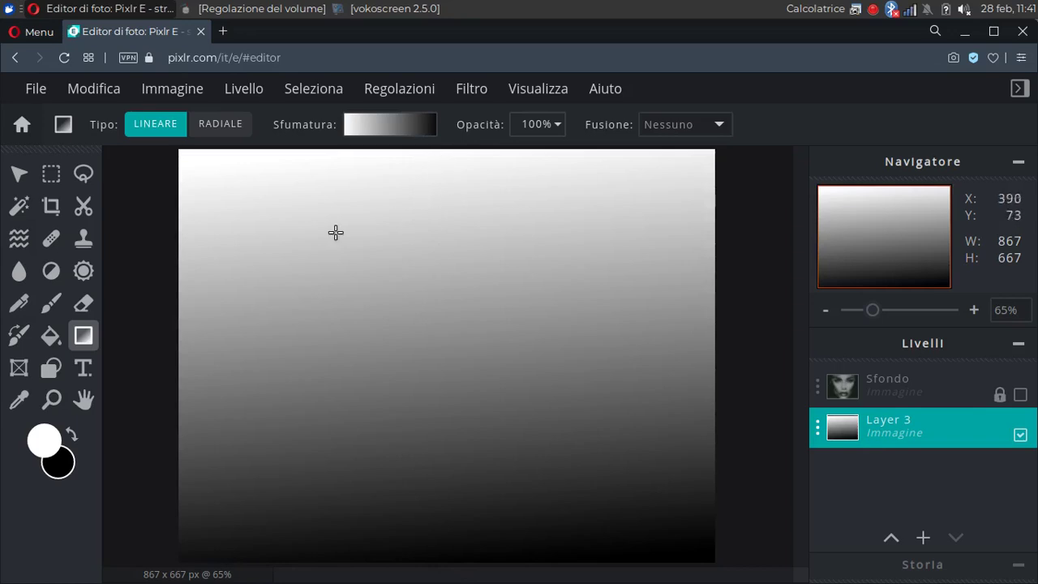
pyautogui.click(219, 125)
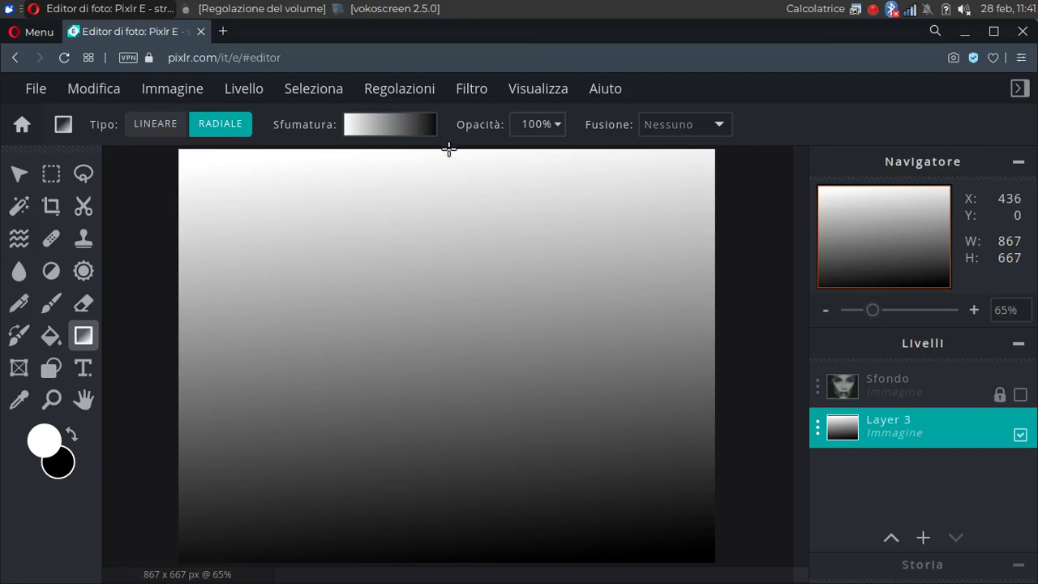
pyautogui.moveTo(448, 148); pyautogui.dragTo(449, 562)
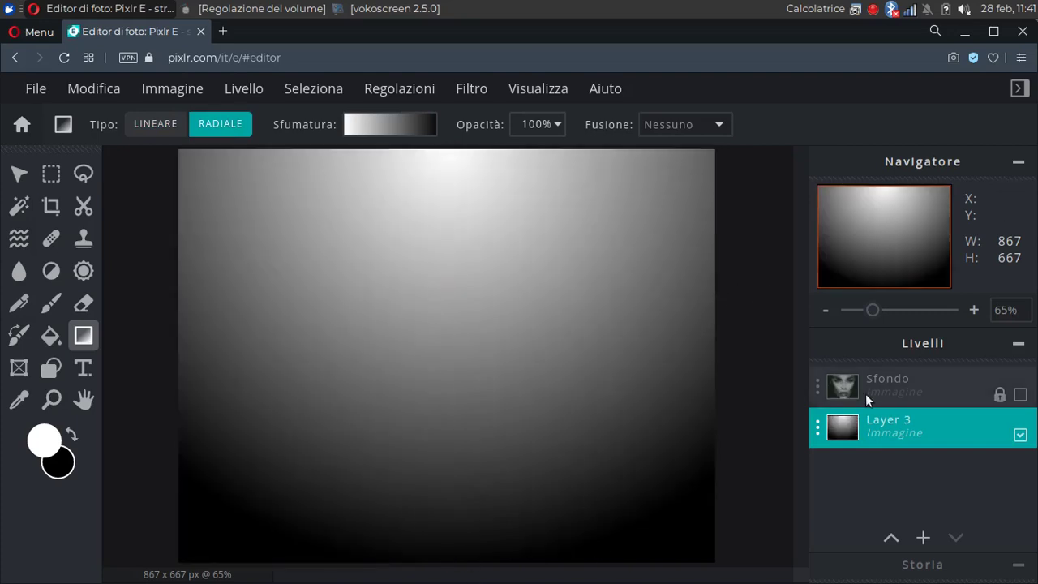
pyautogui.click(985, 397)
pyautogui.click(1020, 394)
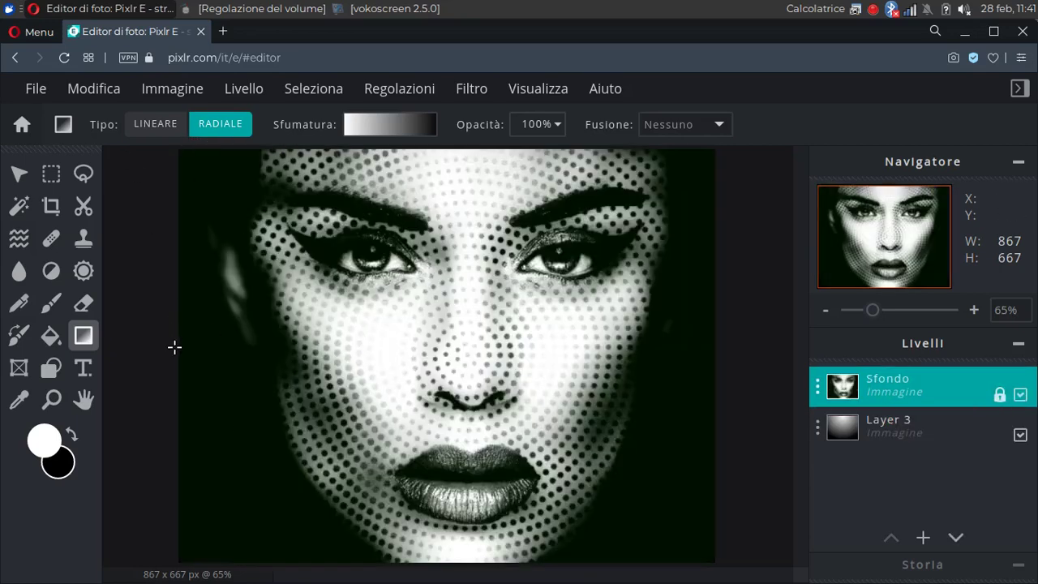
# Select a rectangle just inside the canvas edges on the Sfondo layer, about 854 × 655 px, with a feather of 15.
pyautogui.click(51, 173)
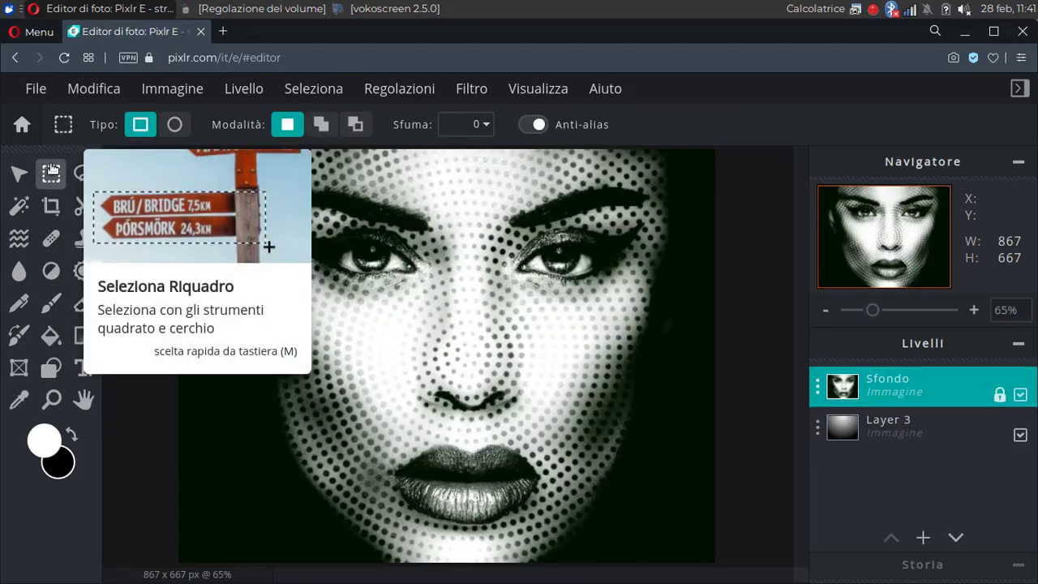
pyautogui.click(485, 124)
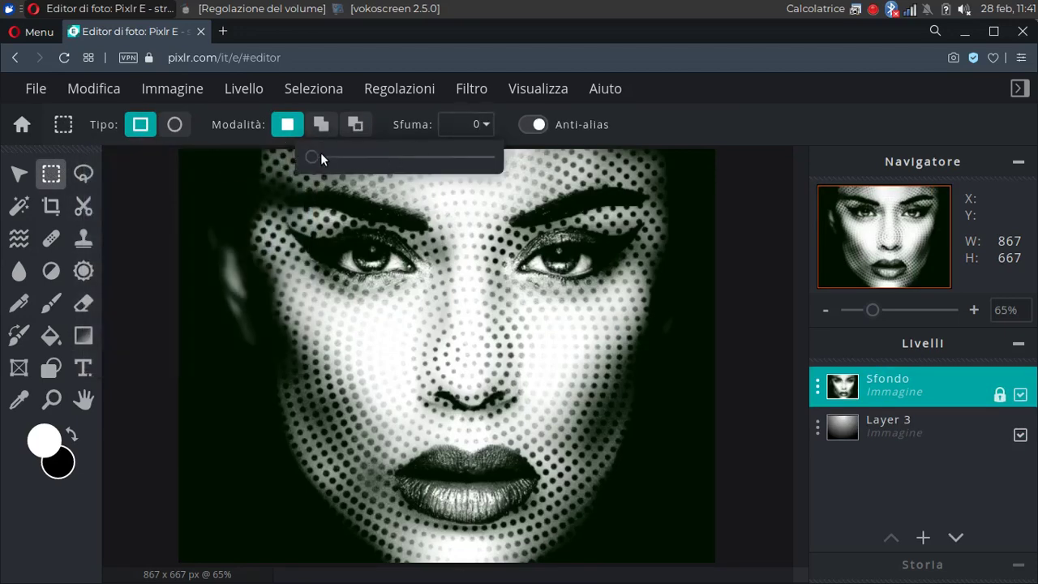
pyautogui.moveTo(316, 158); pyautogui.dragTo(336, 158)
pyautogui.click(691, 122)
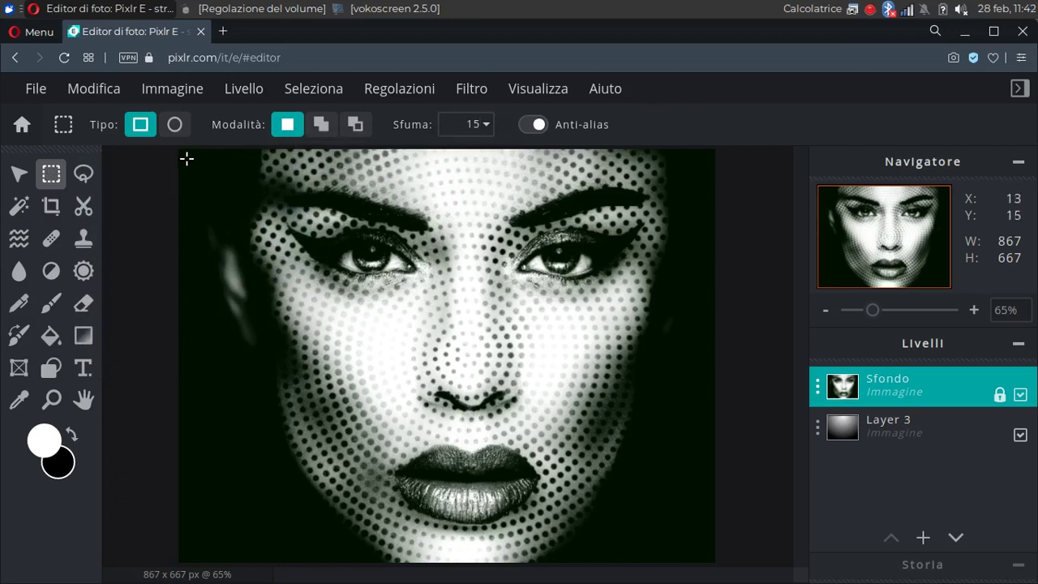
pyautogui.moveTo(186, 156); pyautogui.dragTo(710, 557)
# Invert the selection, delete the Sfondo layer's outer border so the gradient beneath frames the portrait, and deselect.
pyautogui.click(313, 88)
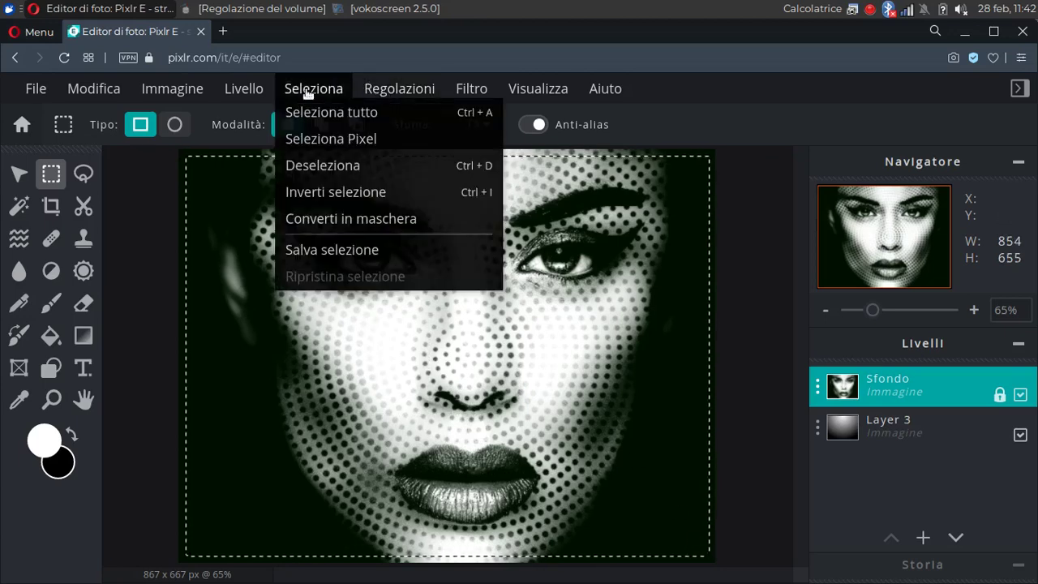
pyautogui.click(319, 192)
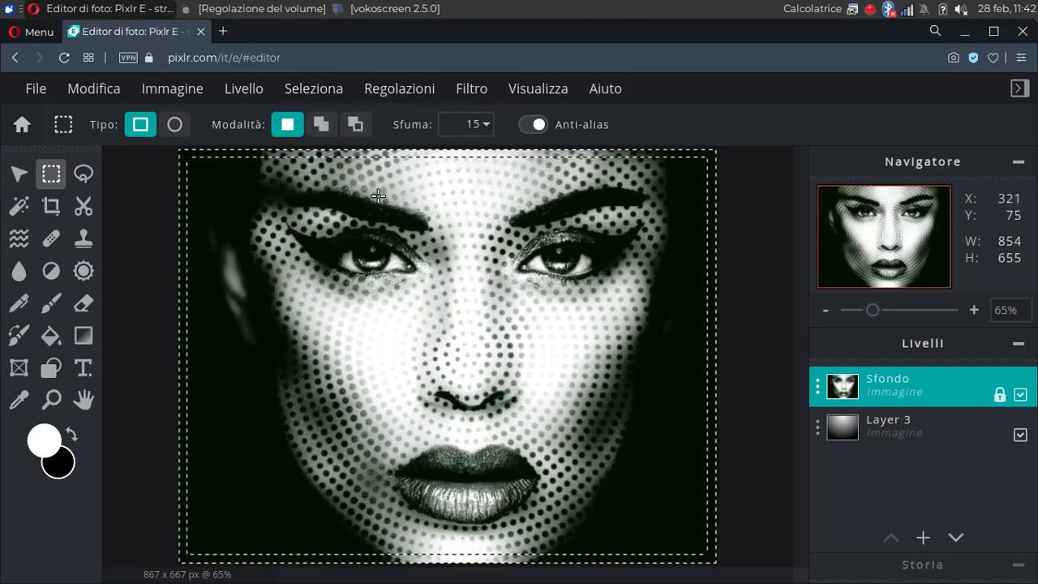
pyautogui.press('Delete')
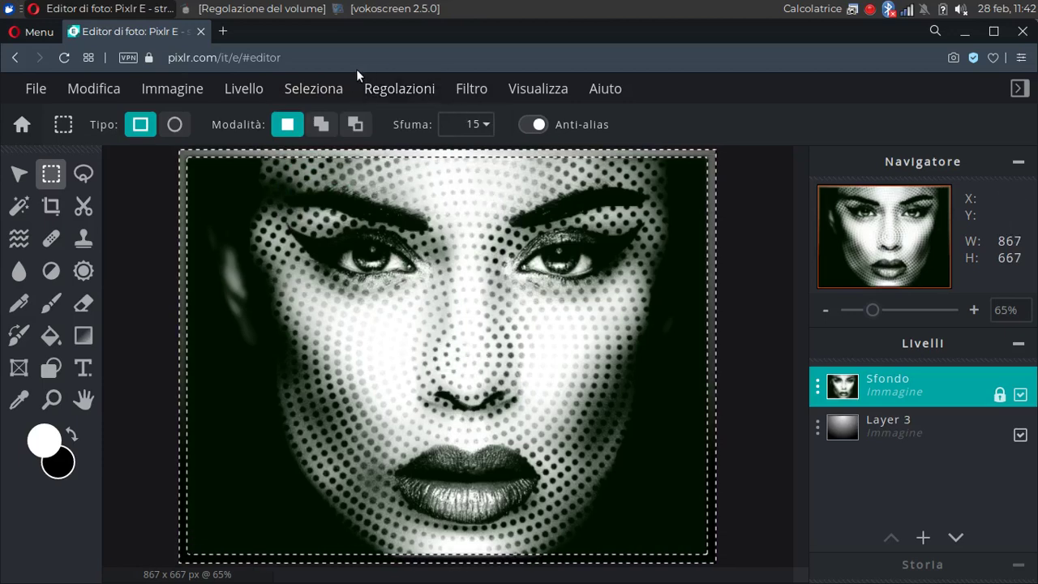
pyautogui.click(313, 88)
pyautogui.click(320, 162)
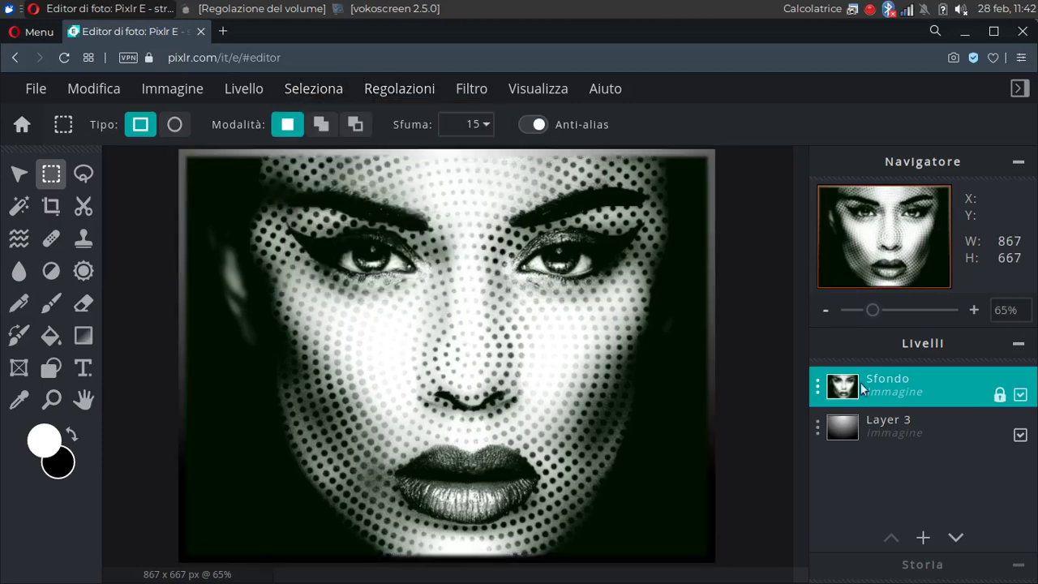
# Compare the image with Sfondo hidden and shown, and flatten both layers into one.
pyautogui.click(1019, 394)
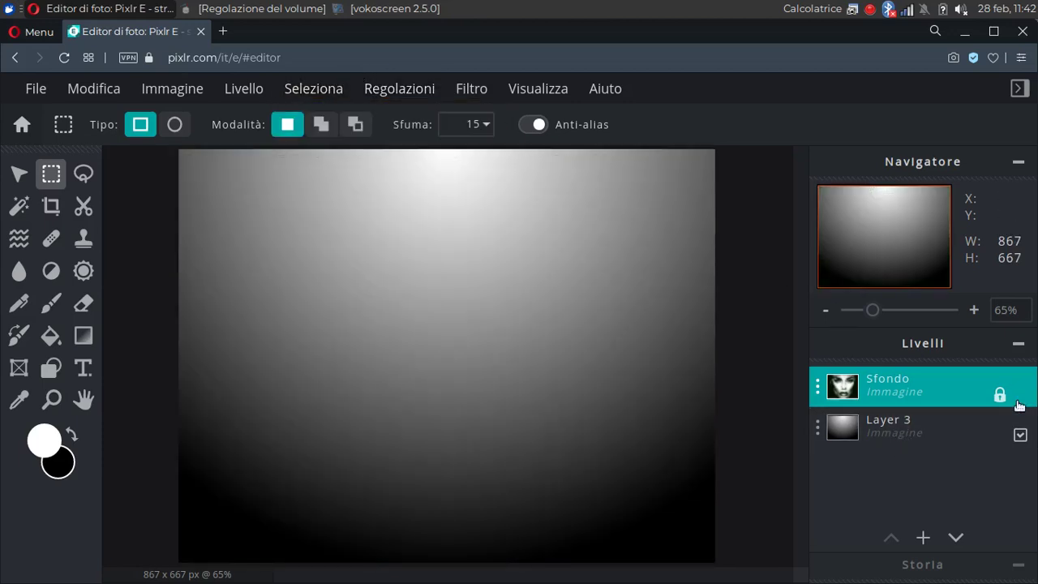
pyautogui.click(1019, 395)
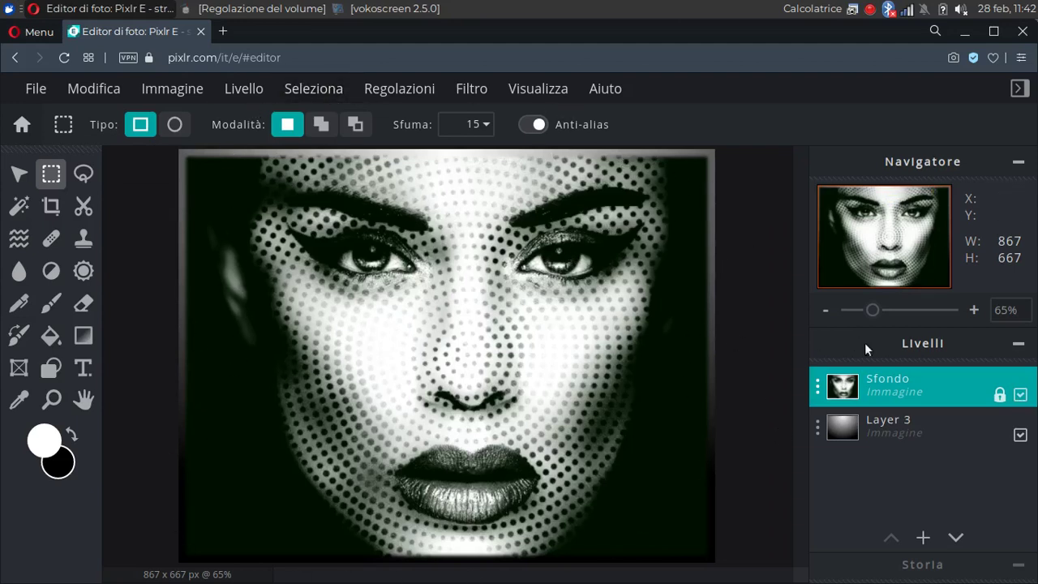
pyautogui.click(915, 423)
pyautogui.click(914, 424)
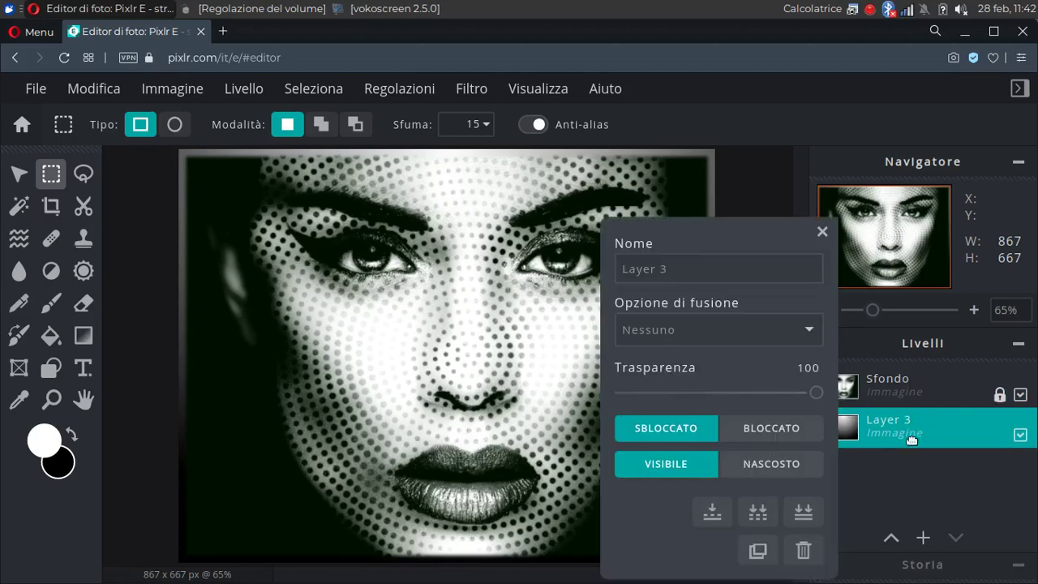
pyautogui.click(810, 504)
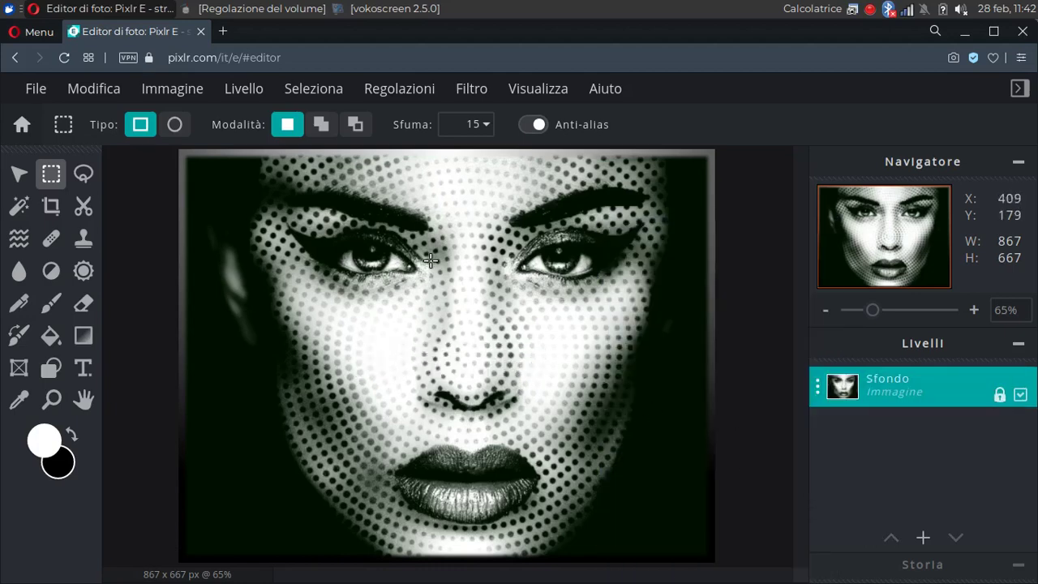
# Select both irises with elliptical selections, adding the second one, about 67 × 52 px, to the first.
pyautogui.scroll(3, 345, 241)
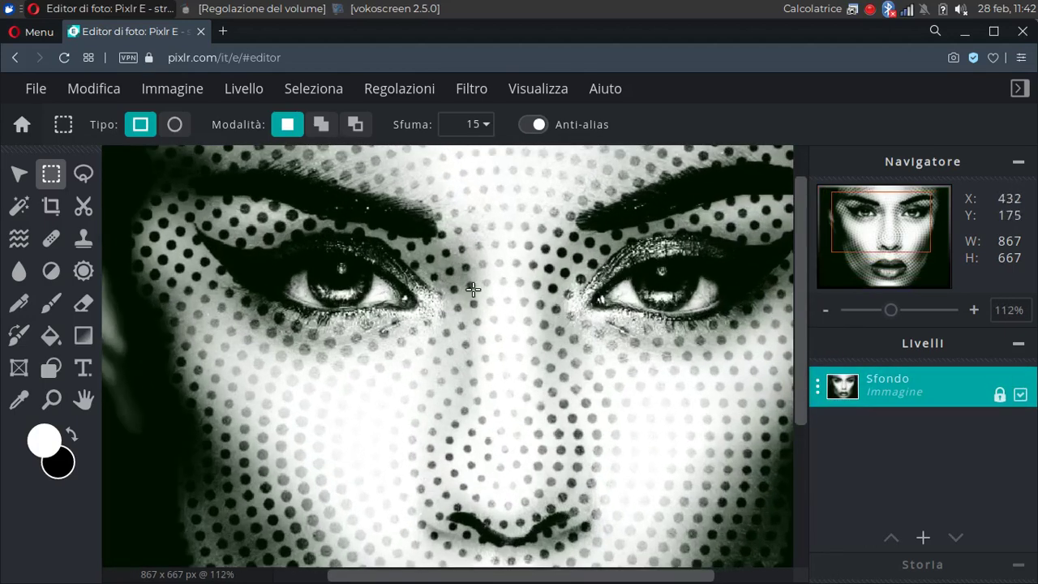
pyautogui.scroll(1, 473, 290)
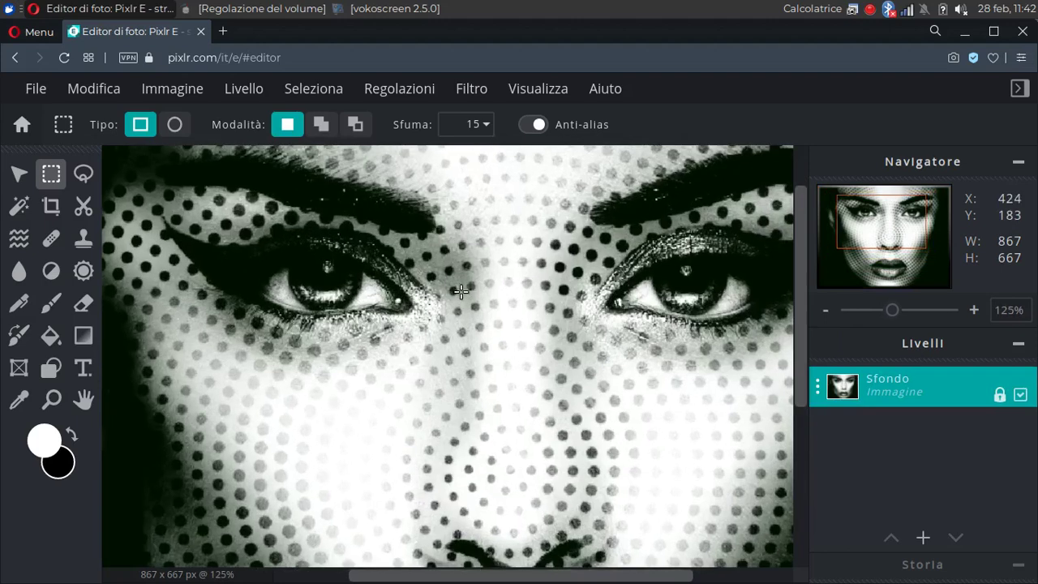
pyautogui.click(174, 126)
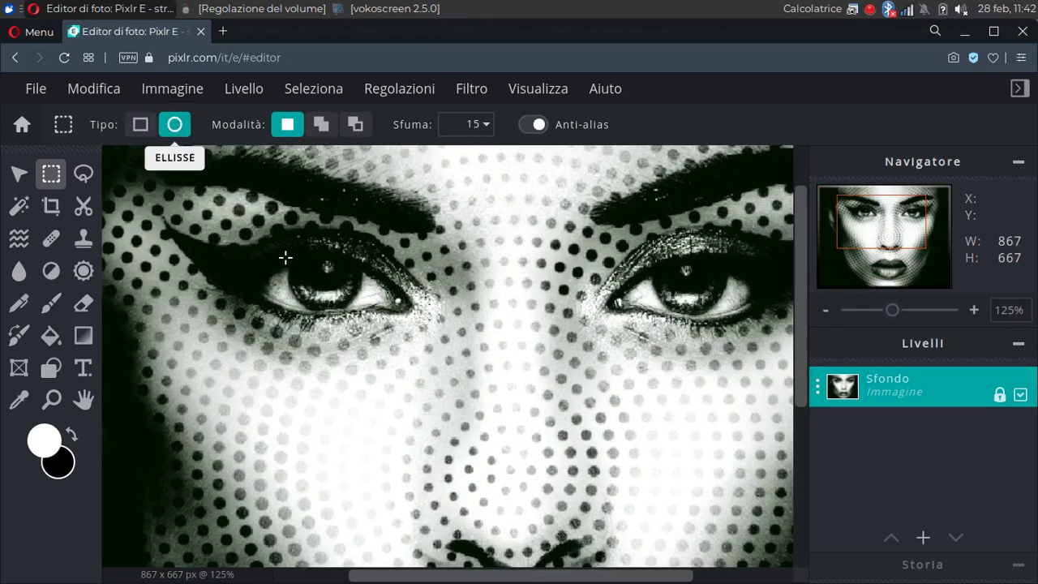
pyautogui.moveTo(288, 249); pyautogui.dragTo(363, 314)
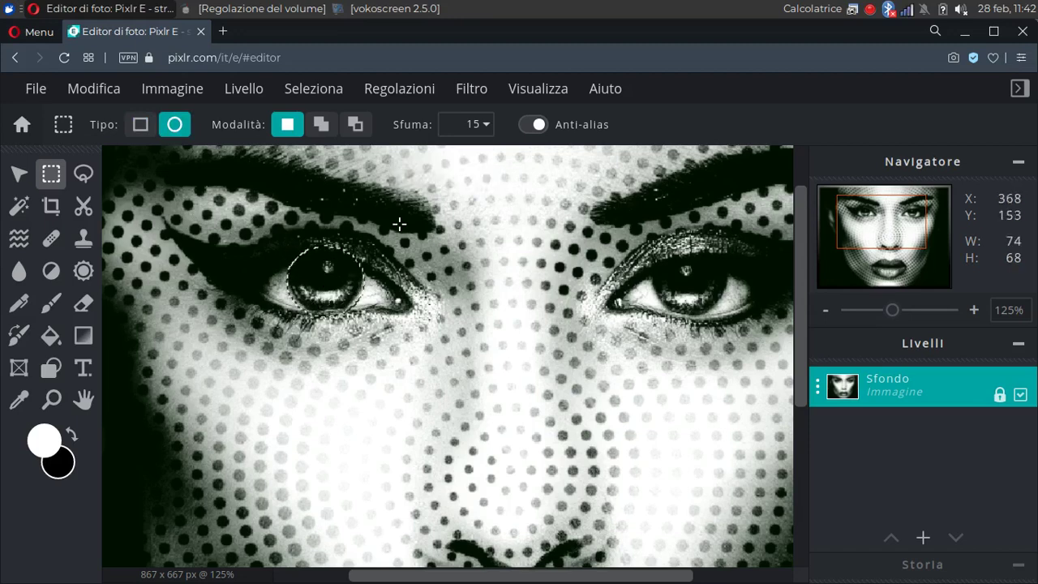
pyautogui.click(323, 130)
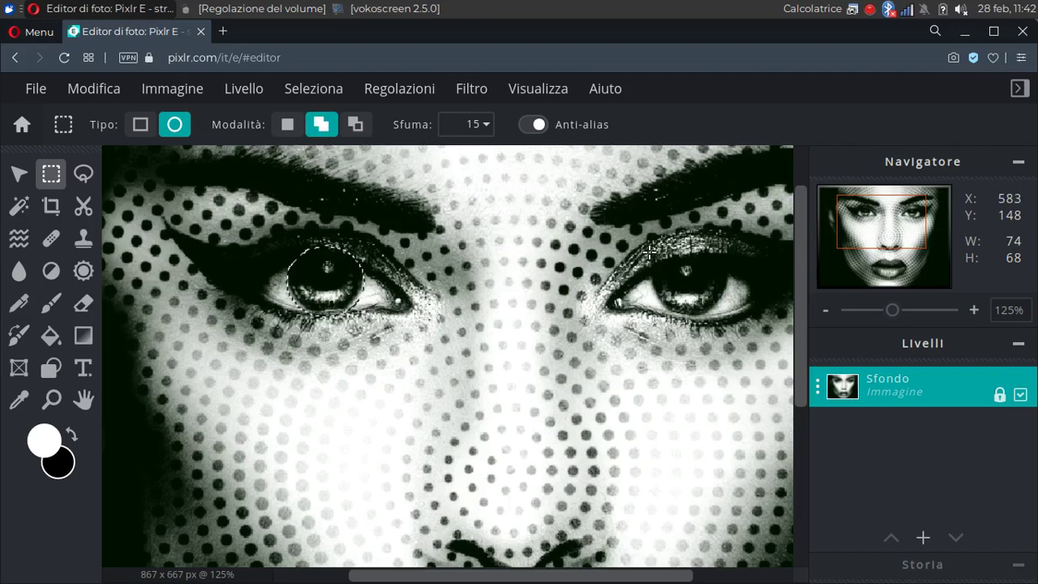
pyautogui.moveTo(649, 253); pyautogui.dragTo(728, 312)
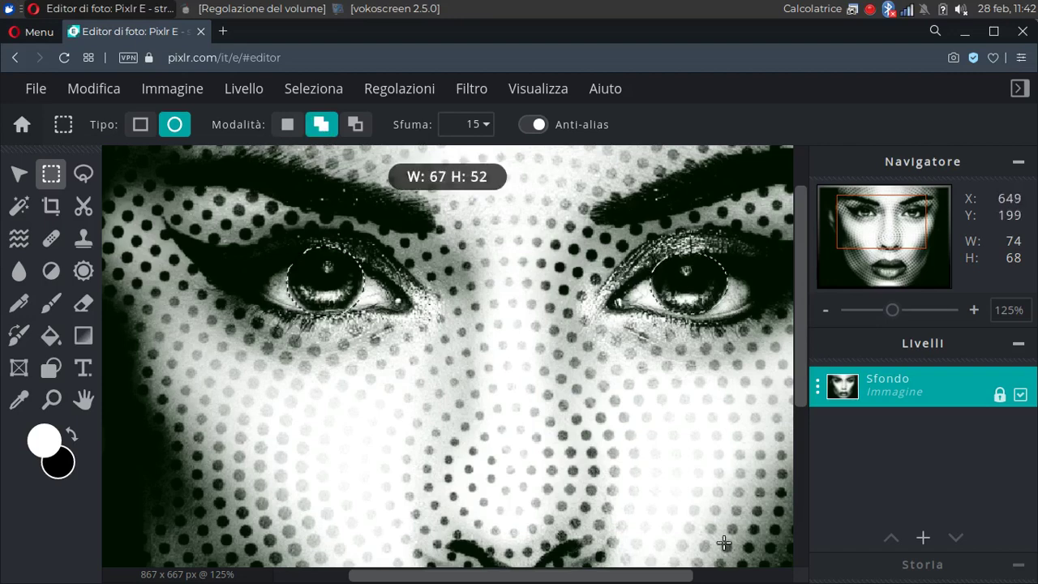
# Tint the selected irises green with a midtone Color Balance, setting Blue to -73 and raising Green, and deselect.
pyautogui.click(399, 89)
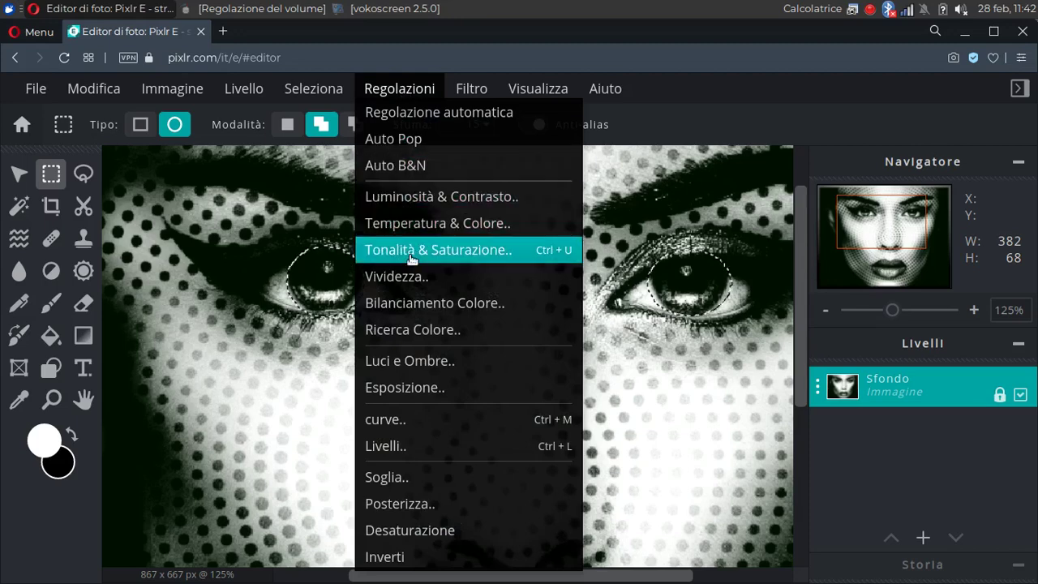
pyautogui.click(430, 303)
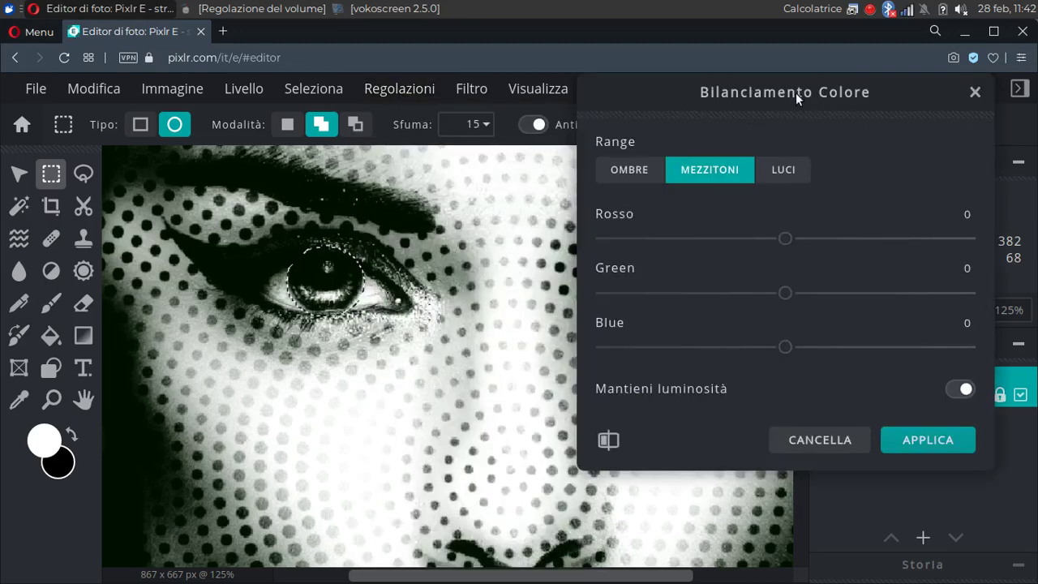
pyautogui.moveTo(795, 92); pyautogui.dragTo(702, 150)
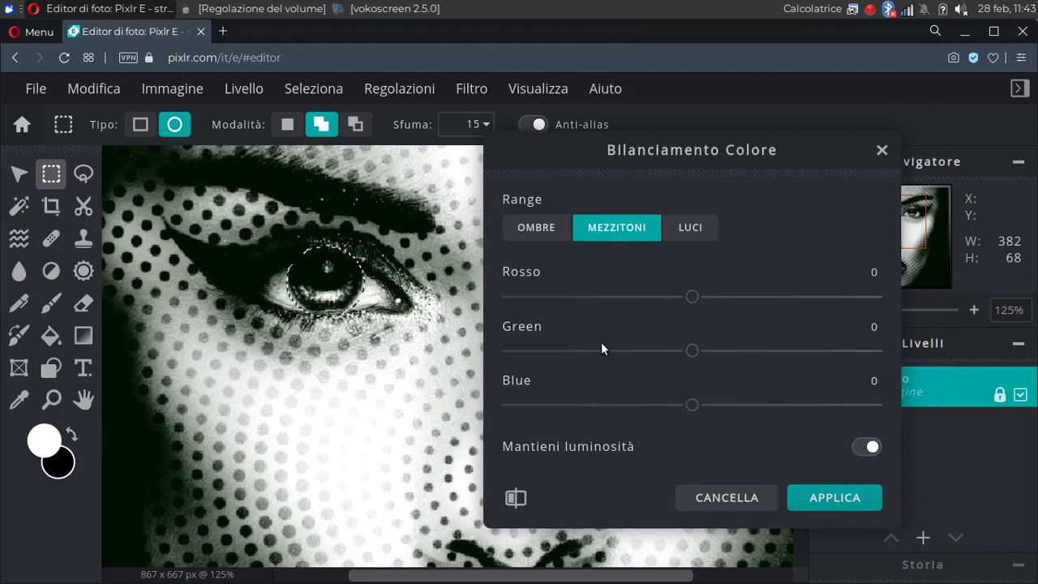
pyautogui.moveTo(689, 409); pyautogui.dragTo(612, 397)
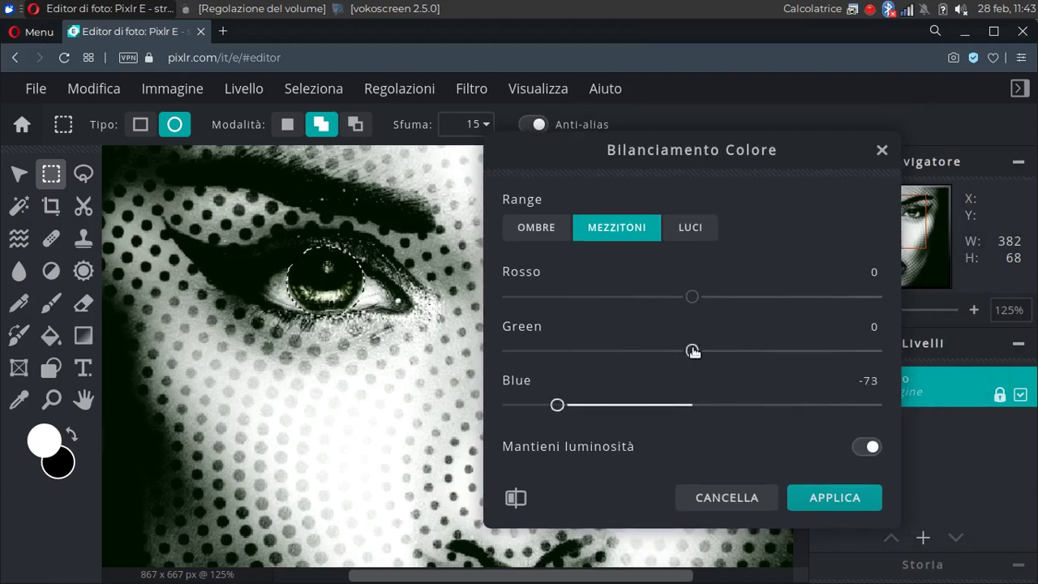
pyautogui.moveTo(693, 351); pyautogui.dragTo(788, 356)
pyautogui.click(834, 497)
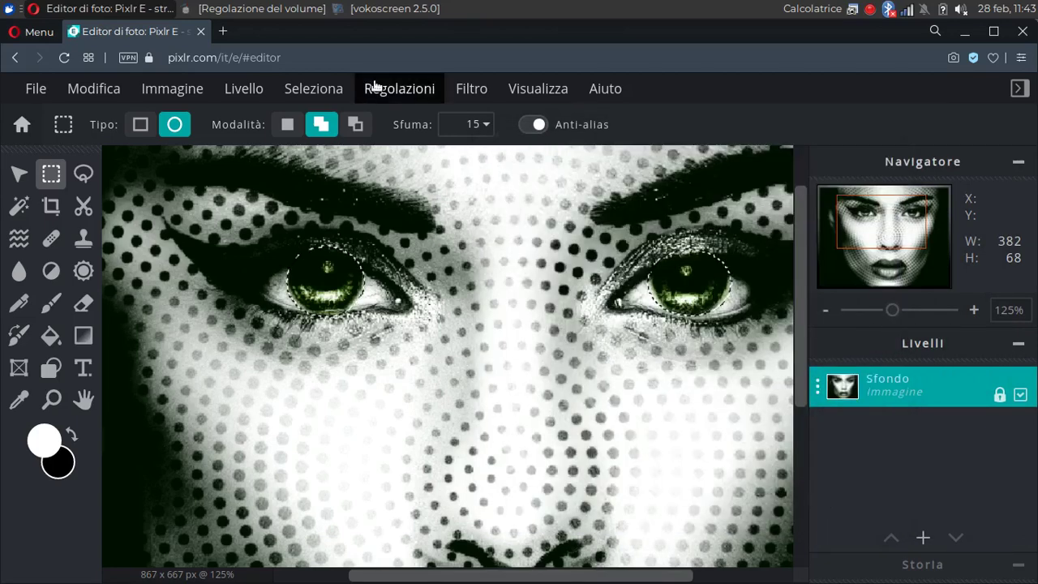
pyautogui.click(334, 91)
pyautogui.click(329, 165)
# Select the lips by tracing their outline with the freehand Lasso, dismissing the advertisement banner.
pyautogui.scroll(-2, 418, 267)
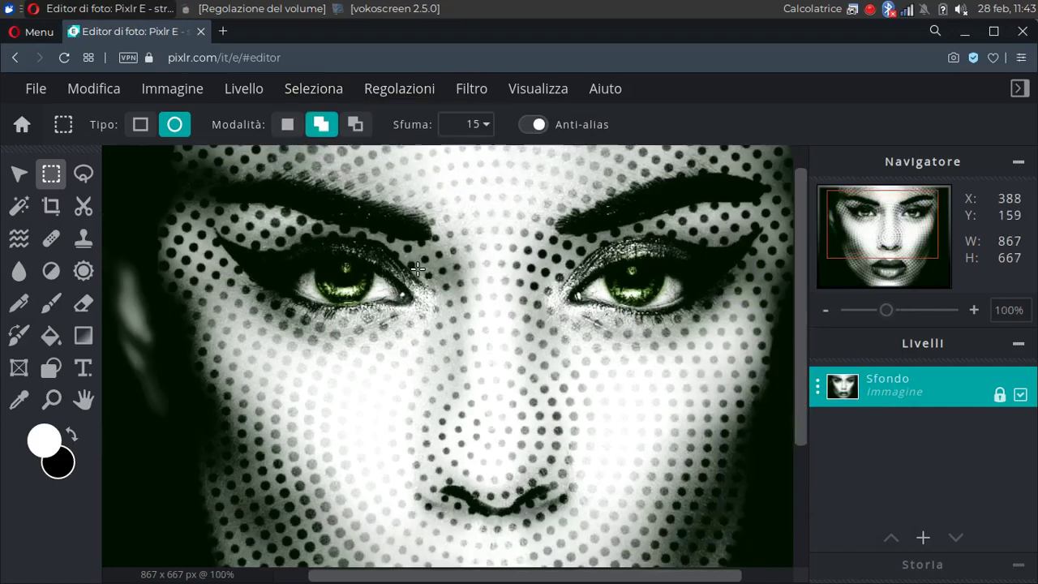
pyautogui.scroll(-1, 418, 267)
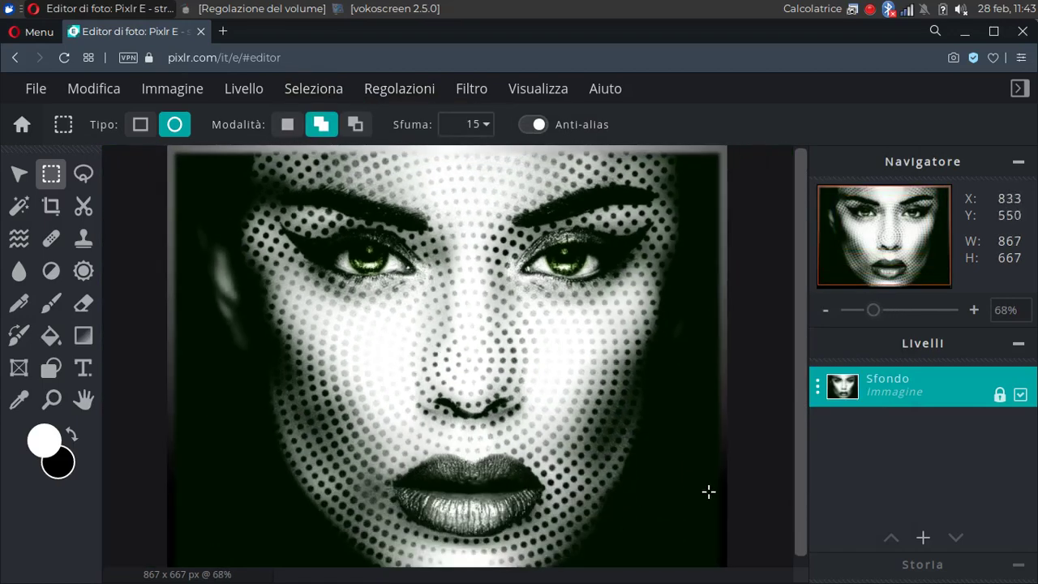
pyautogui.scroll(-1, 803, 417)
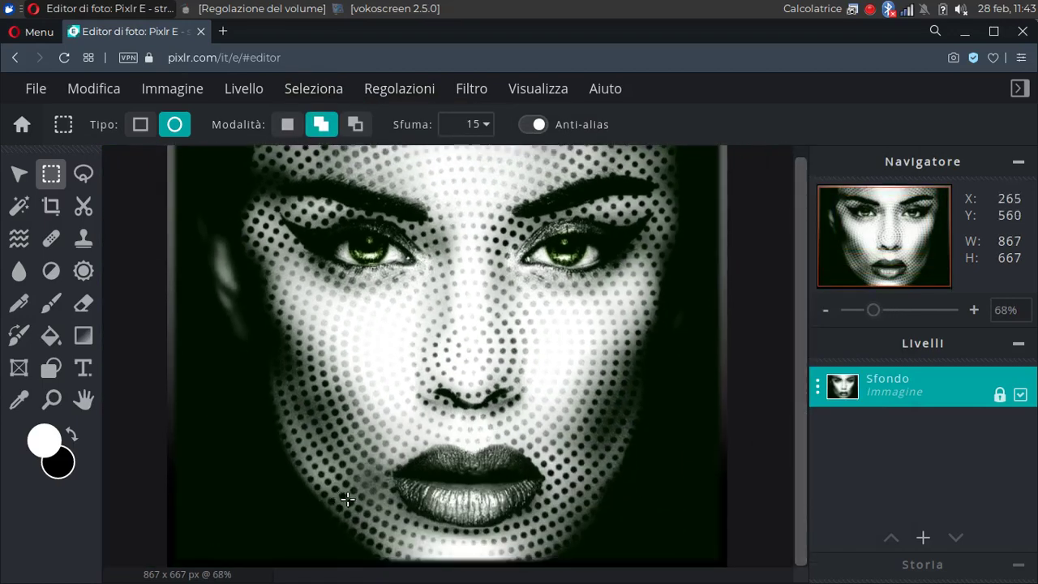
pyautogui.scroll(2, 478, 548)
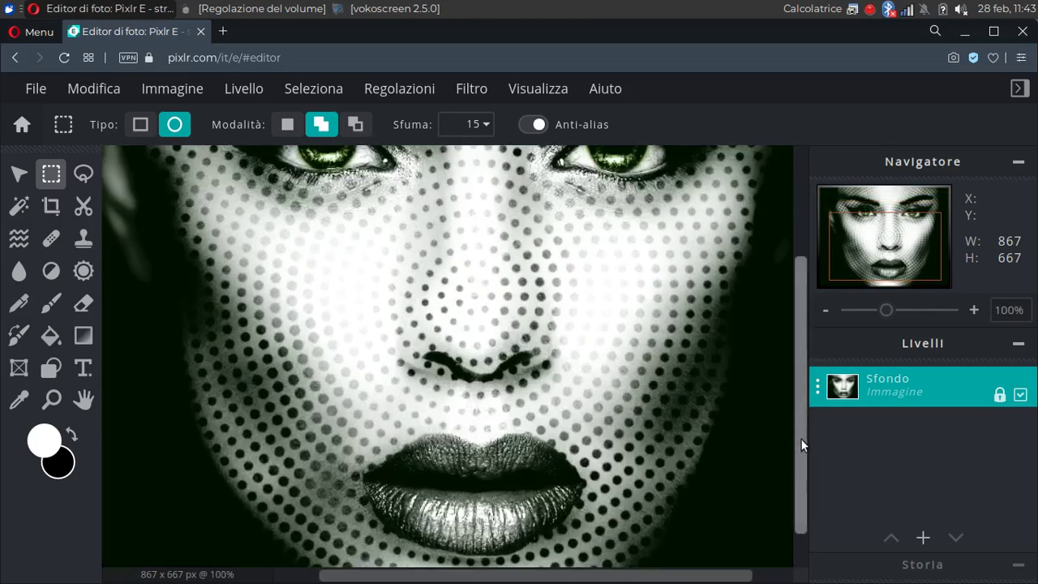
pyautogui.scroll(-2, 800, 418)
pyautogui.scroll(1, 584, 529)
pyautogui.scroll(1, 570, 531)
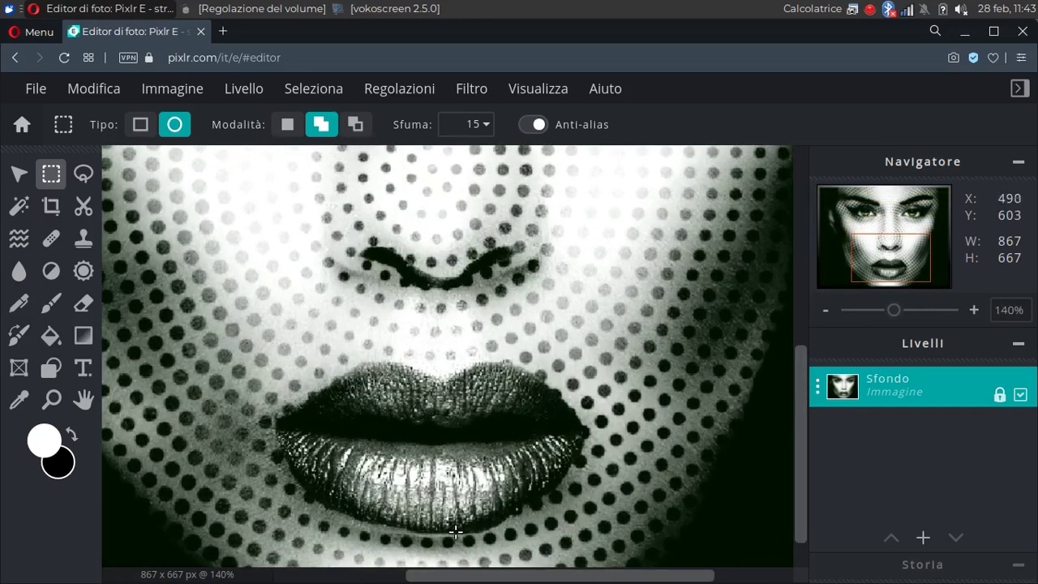
pyautogui.click(82, 172)
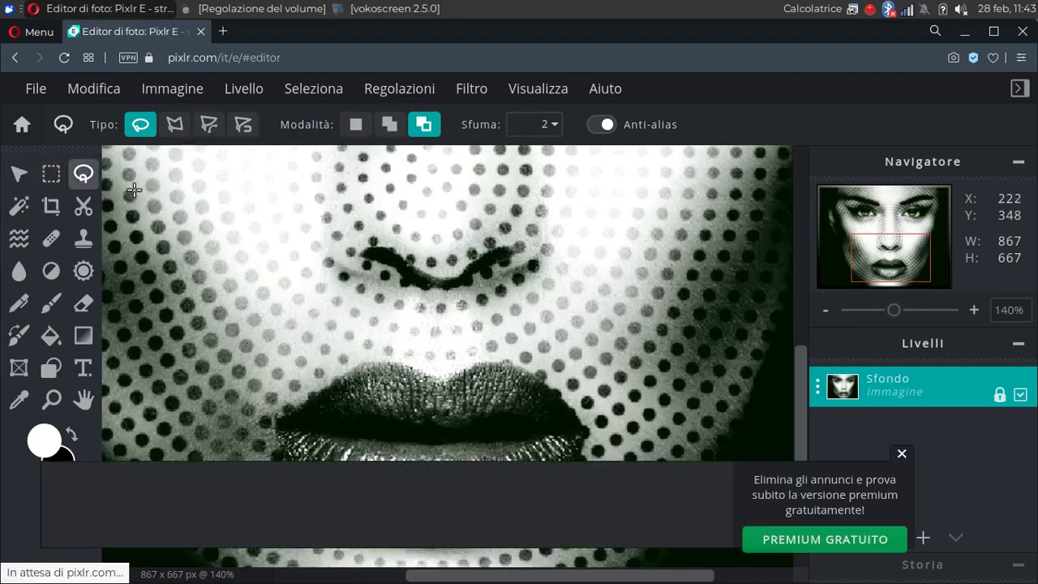
pyautogui.click(902, 455)
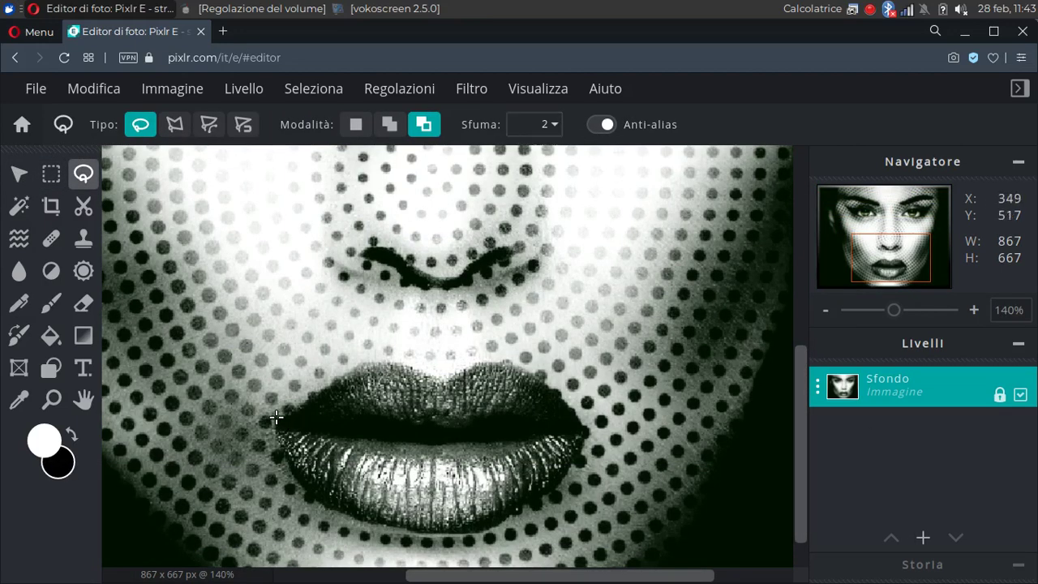
pyautogui.moveTo(302, 403)
pyautogui.mouseDown()
pyautogui.moveTo(375, 366)
pyautogui.moveTo(445, 381)
pyautogui.moveTo(500, 366)
pyautogui.moveTo(532, 371)
pyautogui.moveTo(576, 416)
pyautogui.moveTo(577, 465)
pyautogui.moveTo(511, 517)
pyautogui.moveTo(475, 529)
pyautogui.mouseUp()
pyautogui.moveTo(409, 535)
pyautogui.mouseDown()
pyautogui.moveTo(312, 509)
pyautogui.moveTo(285, 467)
pyautogui.mouseUp()
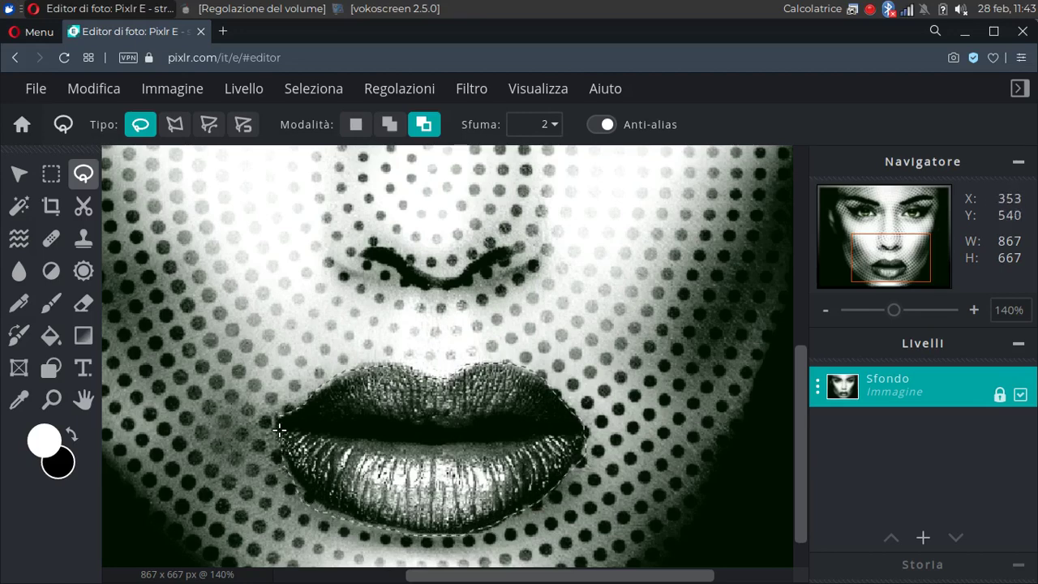
# Reselect the lips as a new selection by tracing their full outline with the freehand Lasso.
pyautogui.moveTo(276, 418); pyautogui.dragTo(277, 418)
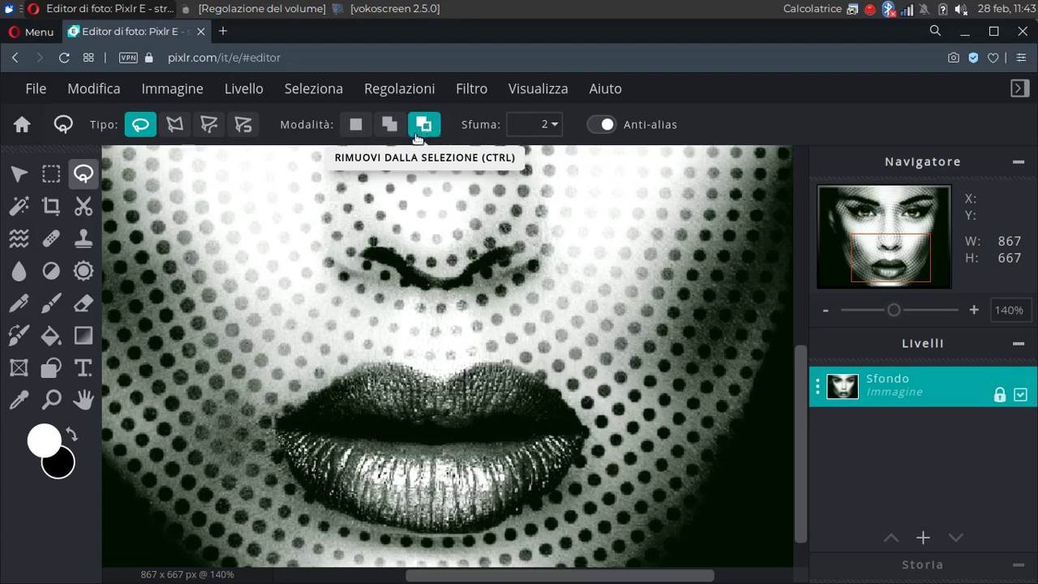
pyautogui.click(355, 124)
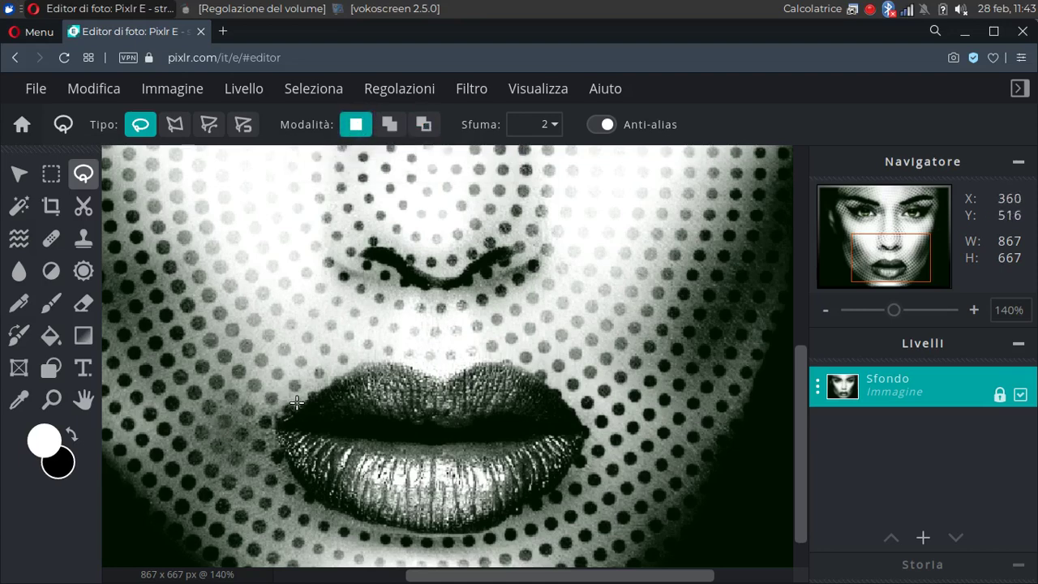
pyautogui.moveTo(306, 386)
pyautogui.mouseDown()
pyautogui.moveTo(289, 396)
pyautogui.moveTo(300, 377)
pyautogui.moveTo(278, 413)
pyautogui.mouseUp()
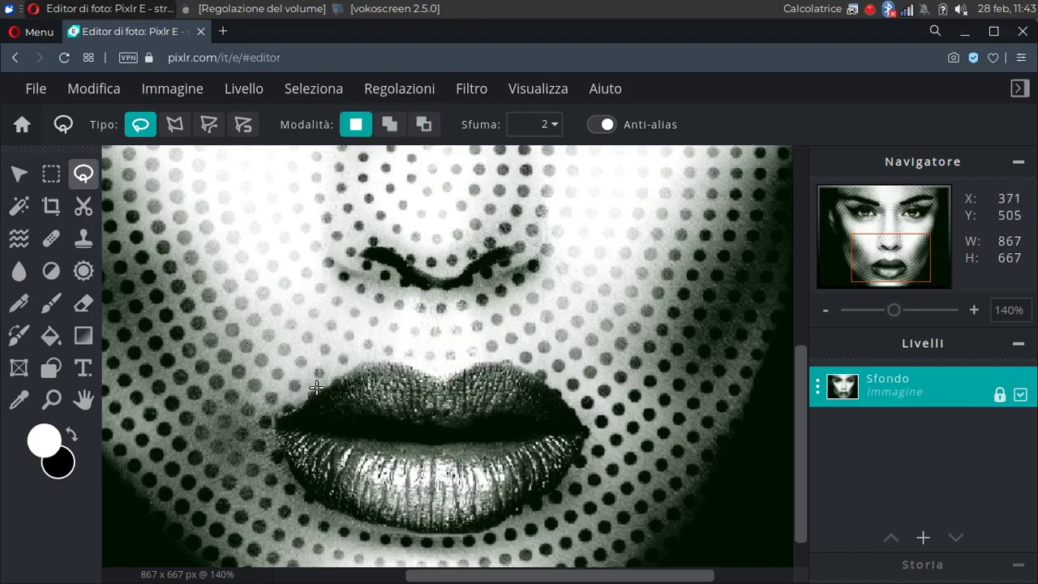
pyautogui.moveTo(341, 357)
pyautogui.mouseDown()
pyautogui.moveTo(347, 389)
pyautogui.moveTo(339, 367)
pyautogui.moveTo(305, 403)
pyautogui.moveTo(364, 361)
pyautogui.moveTo(438, 377)
pyautogui.moveTo(501, 362)
pyautogui.moveTo(563, 397)
pyautogui.mouseUp()
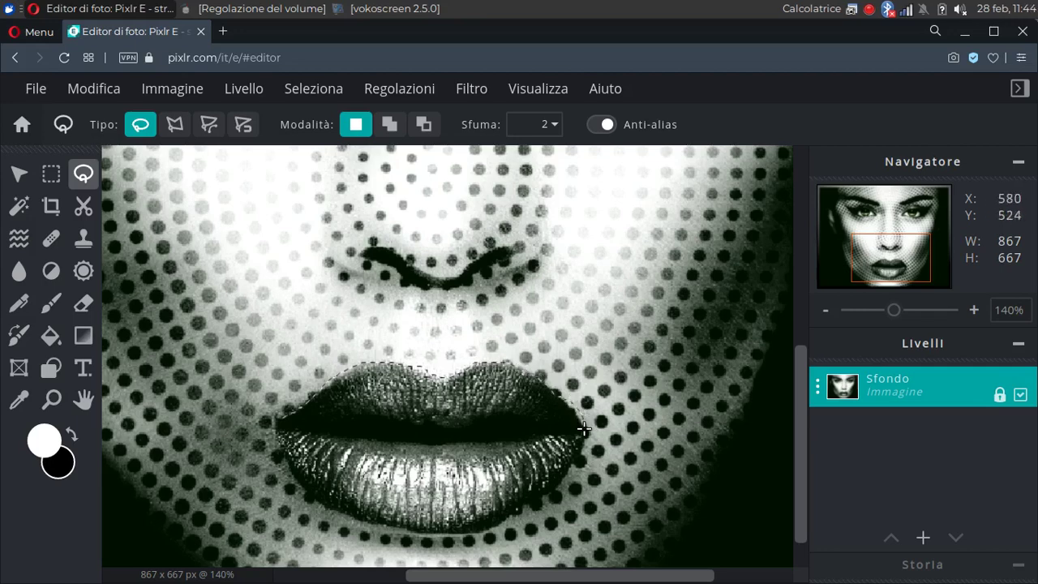
pyautogui.moveTo(557, 476)
pyautogui.mouseDown()
pyautogui.moveTo(459, 536)
pyautogui.moveTo(343, 514)
pyautogui.moveTo(293, 488)
pyautogui.moveTo(273, 445)
pyautogui.moveTo(277, 420)
pyautogui.mouseUp()
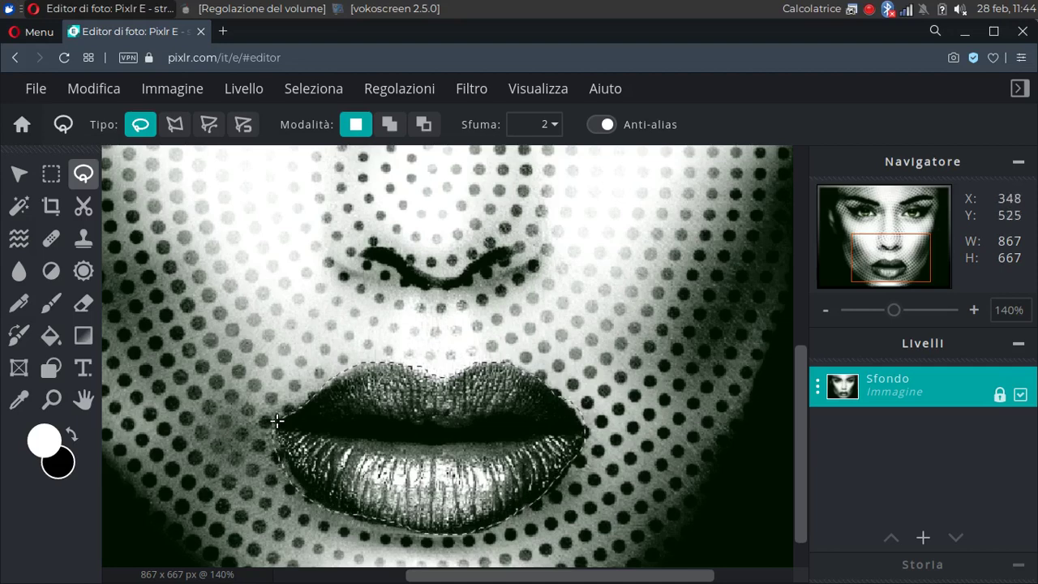
# Tint the selected lips red with a midtone Color Balance, setting Green to -45 and Blue to -55 and raising Red, and deselect.
pyautogui.scroll(-4, 477, 425)
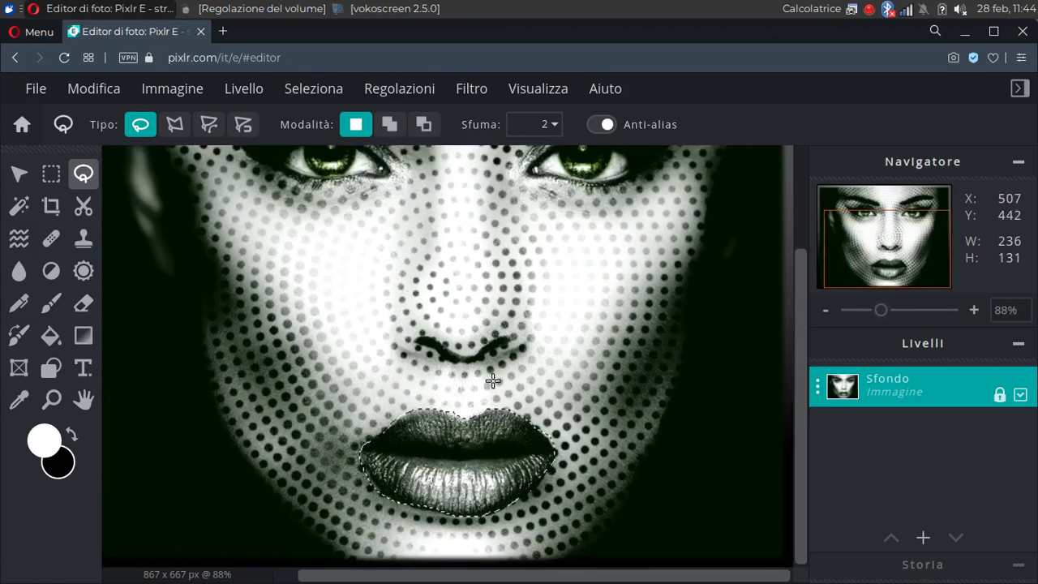
pyautogui.click(407, 88)
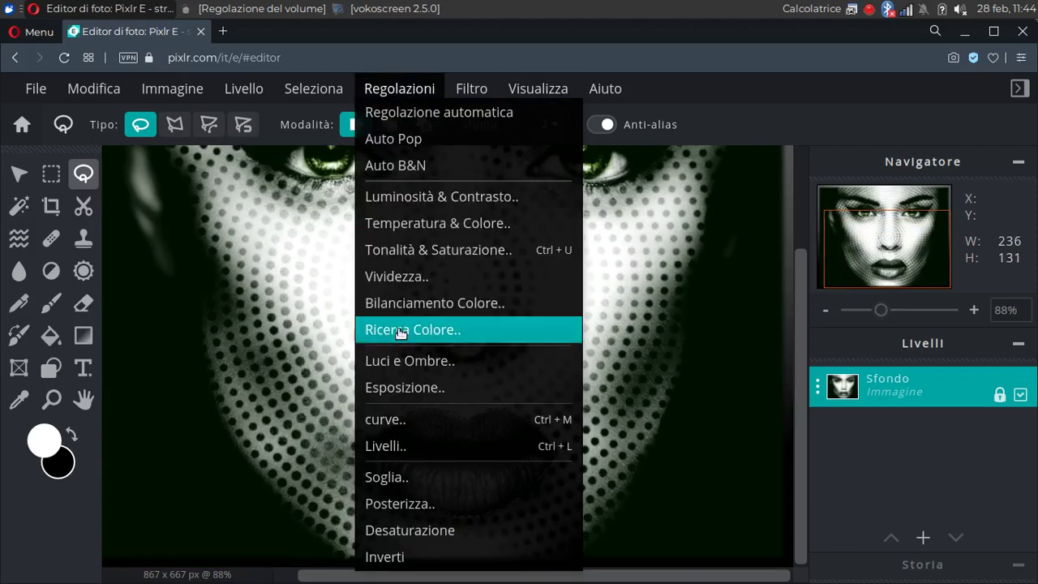
pyautogui.click(519, 305)
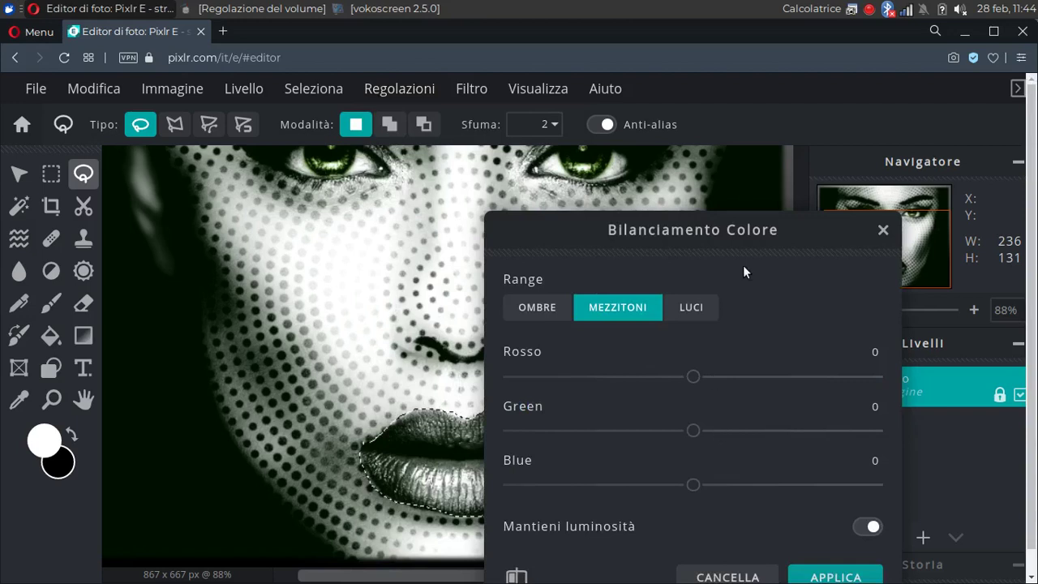
pyautogui.moveTo(750, 229); pyautogui.dragTo(857, 164)
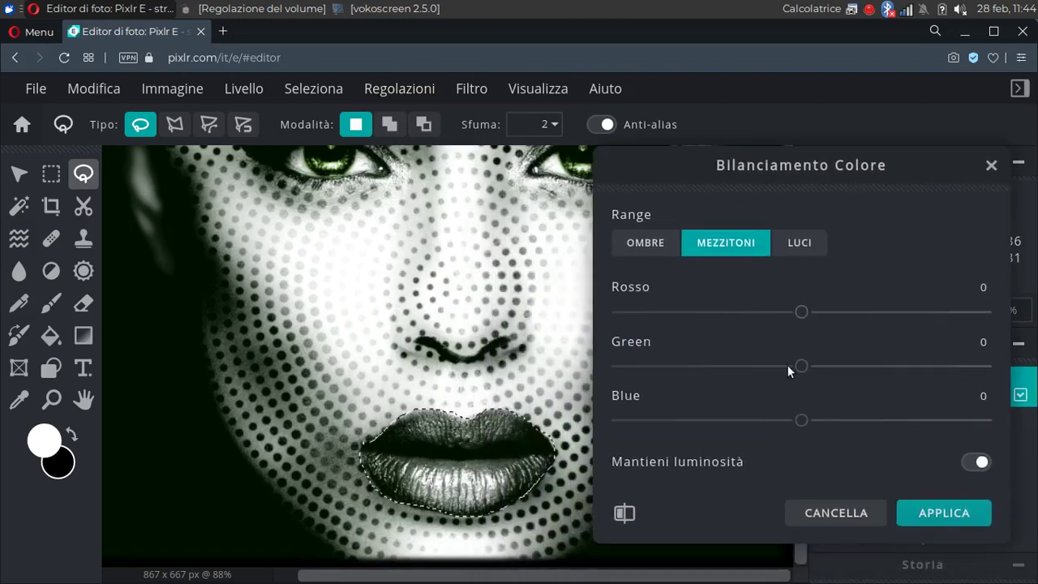
pyautogui.moveTo(801, 366); pyautogui.dragTo(718, 365)
pyautogui.moveTo(801, 419); pyautogui.dragTo(699, 421)
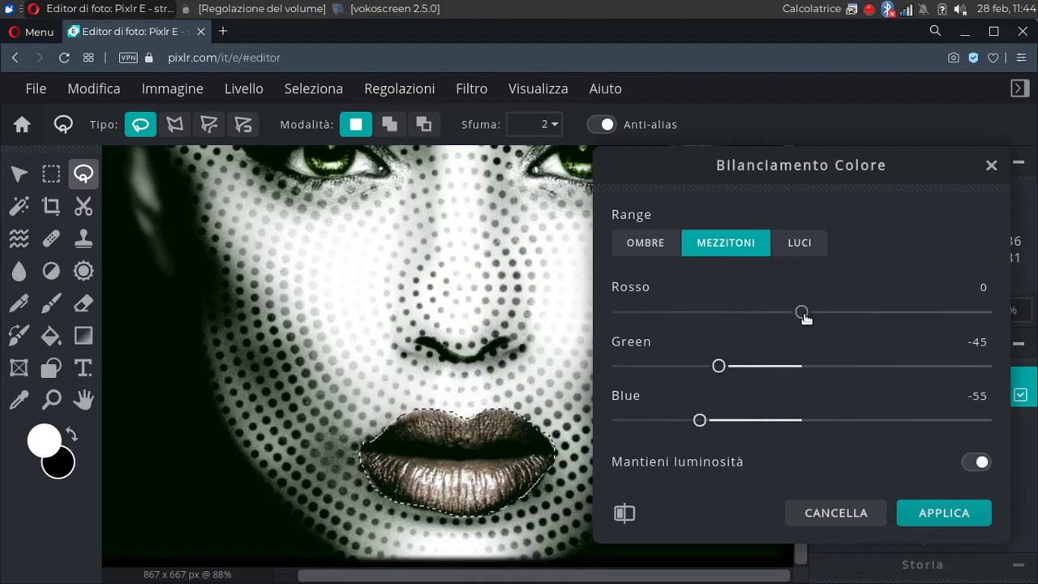
pyautogui.moveTo(801, 311); pyautogui.dragTo(920, 316)
pyautogui.click(931, 517)
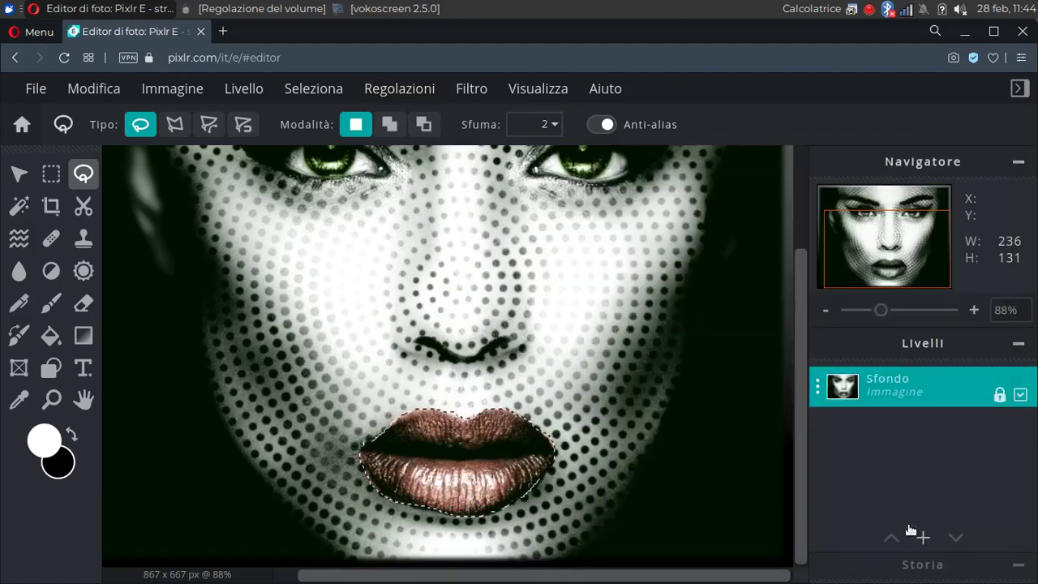
pyautogui.click(332, 93)
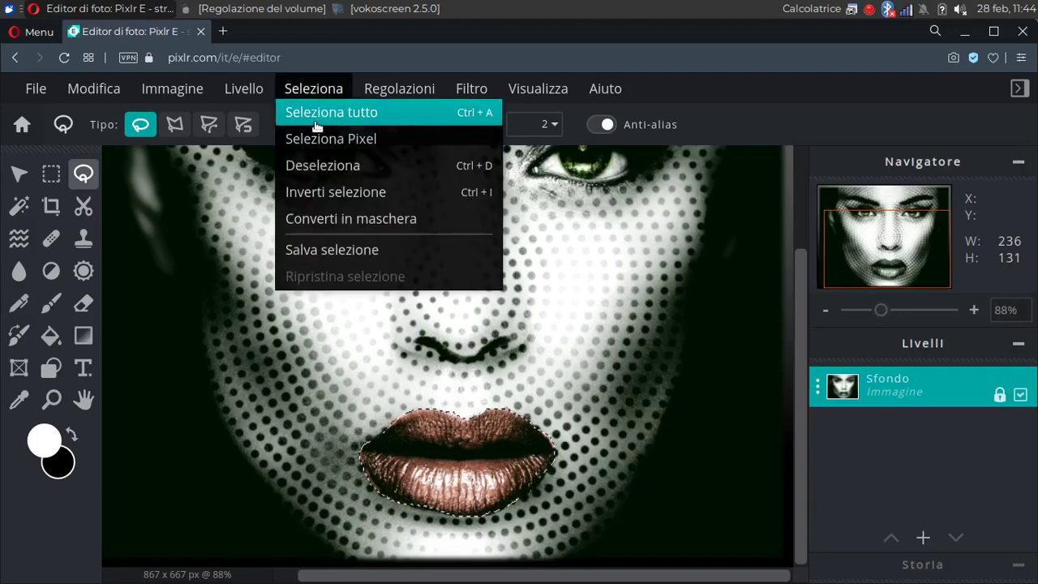
pyautogui.click(314, 169)
# Export the finished portrait as a PNG image with the quick export.
pyautogui.scroll(-3, 491, 280)
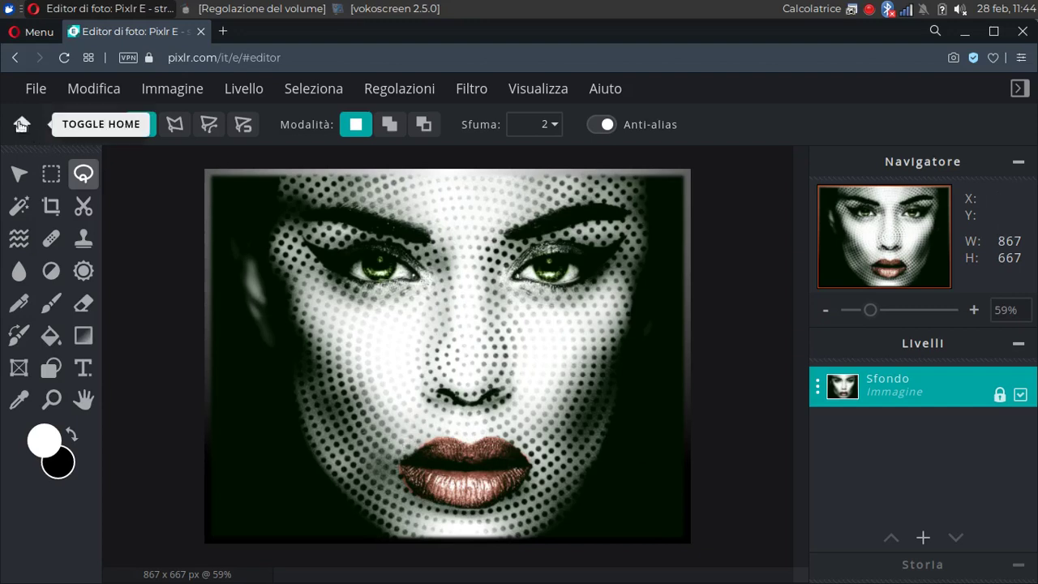
pyautogui.click(34, 90)
pyautogui.moveTo(31, 275)
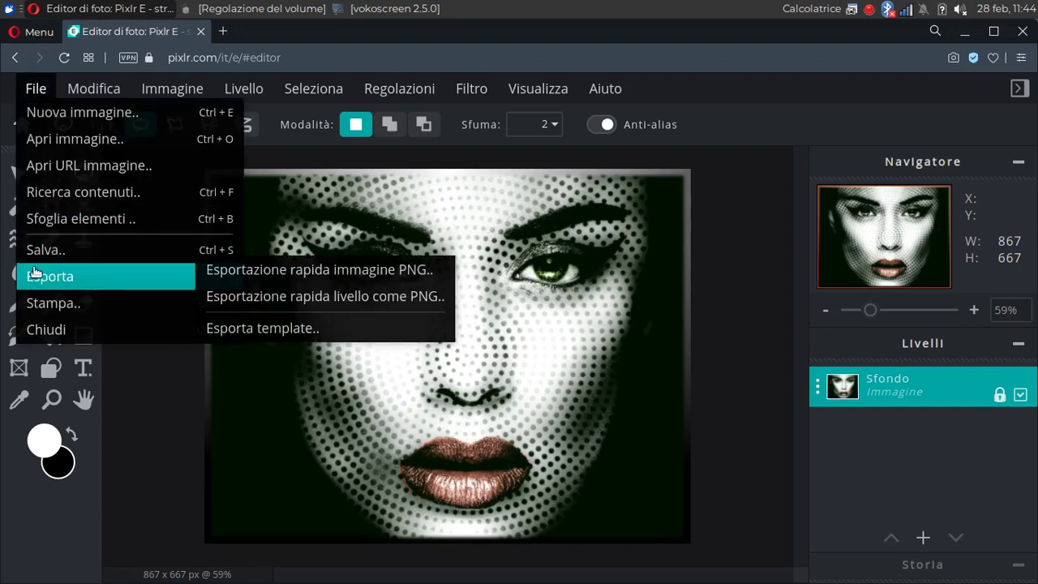
pyautogui.click(238, 276)
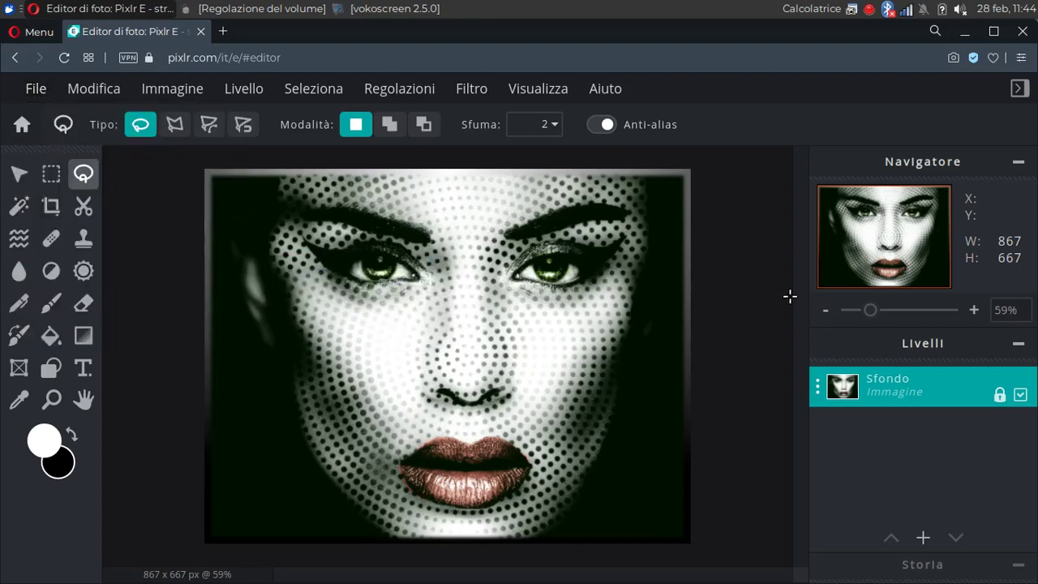
# Switch to the desktop and place Primo Piano.png and the exported Sfondo.jpg.png side by side, apart from Sfondo.jpg.
pyautogui.click(964, 30)
pyautogui.moveTo(42, 147); pyautogui.dragTo(553, 42)
pyautogui.moveTo(470, 56); pyautogui.dragTo(259, 40)
pyautogui.moveTo(369, 45); pyautogui.dragTo(452, 40)
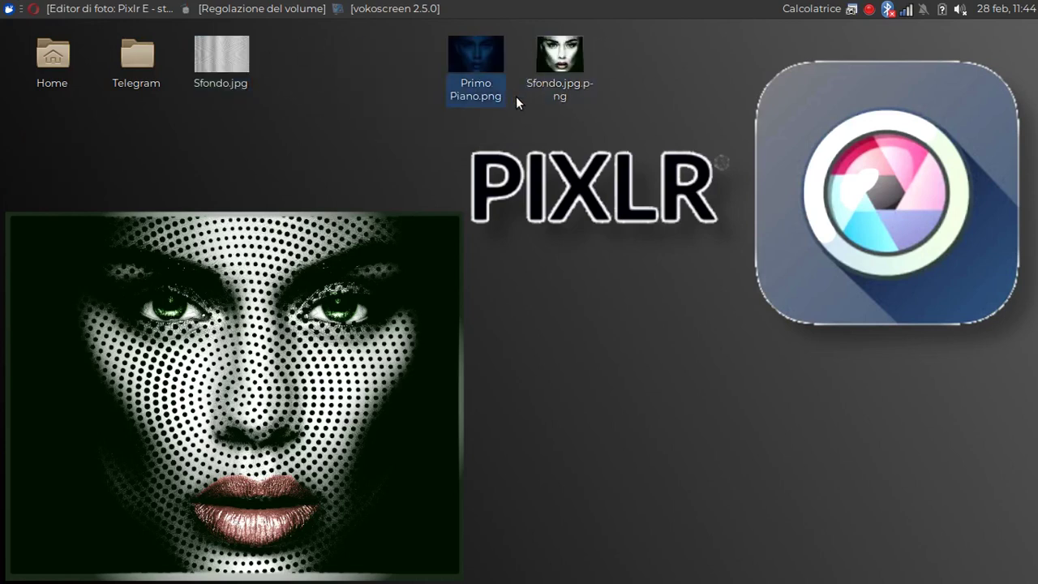
# Rename the exported file Sfondo.jpg.png as Fotoritocco.png.
pyautogui.click(565, 89)
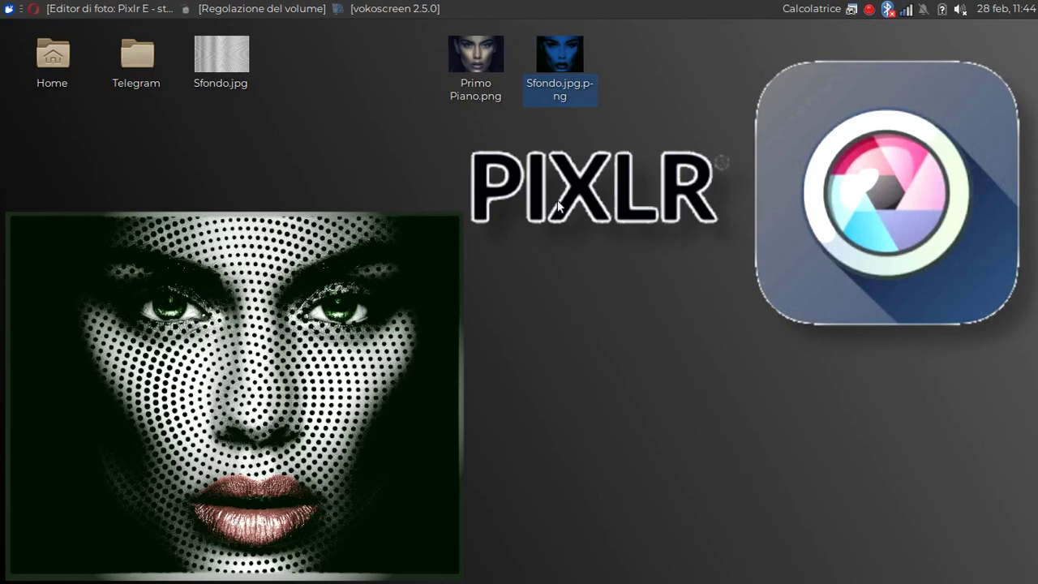
pyautogui.press('F2')
pyautogui.write('F')
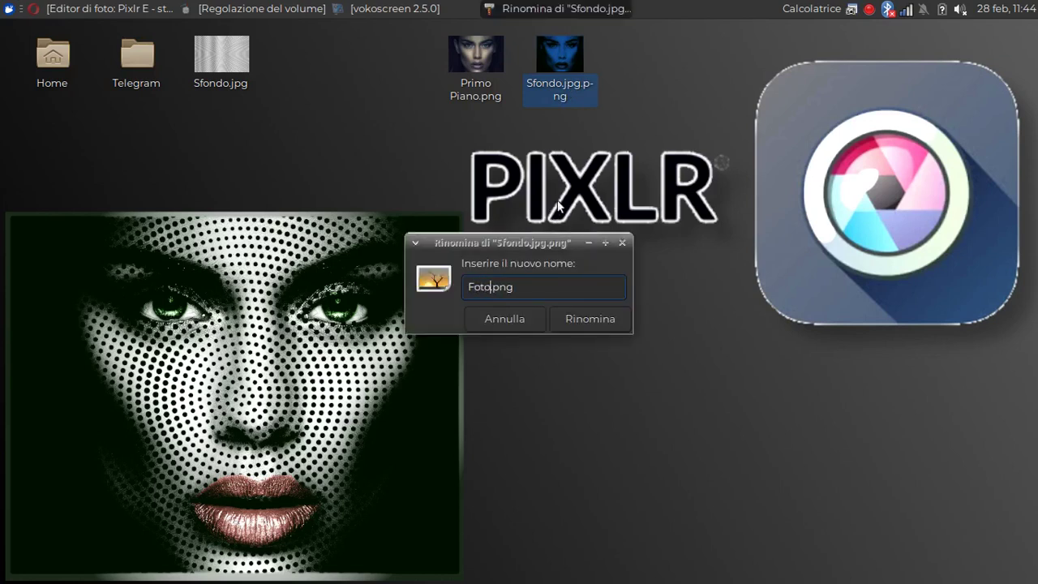
pyautogui.write('otoritocco')
pyautogui.press('Return')
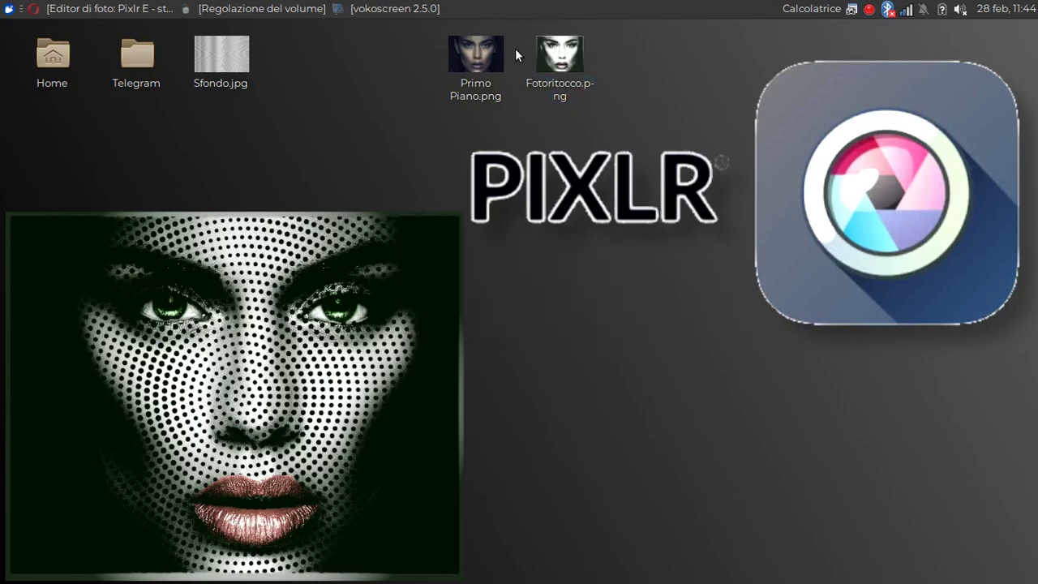
# Browse the desktop pictures in the image viewer starting from Primo Piano.png, close it, and delete Sfondo.jpg from the desktop.
pyautogui.doubleClick(477, 60)
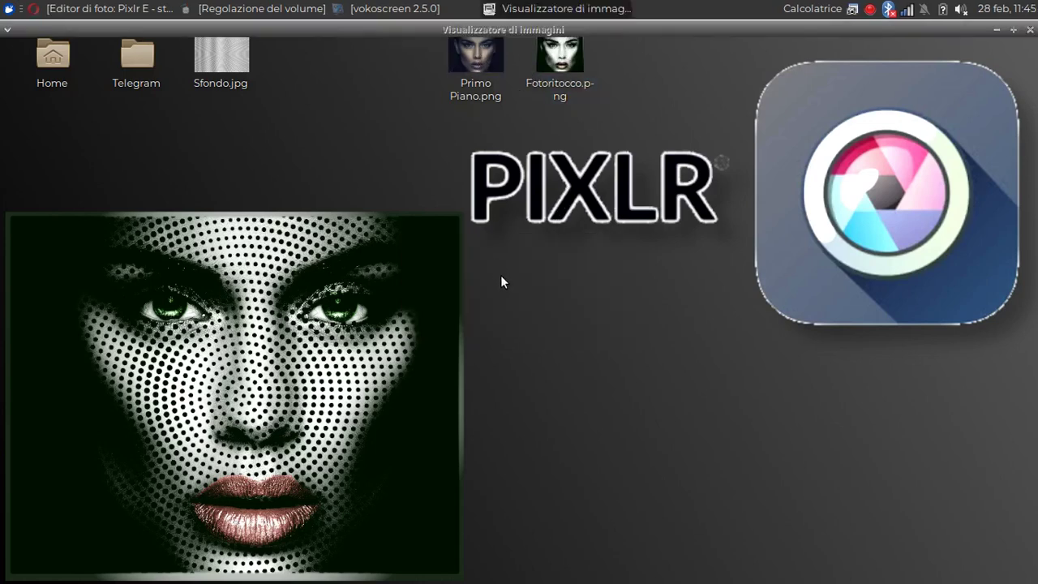
pyautogui.click(536, 75)
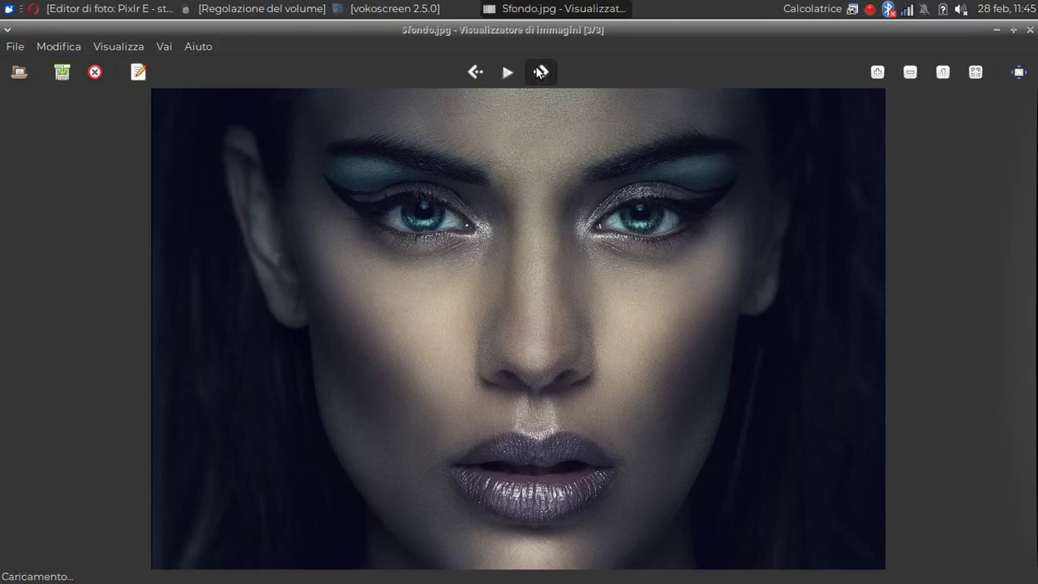
pyautogui.click(540, 73)
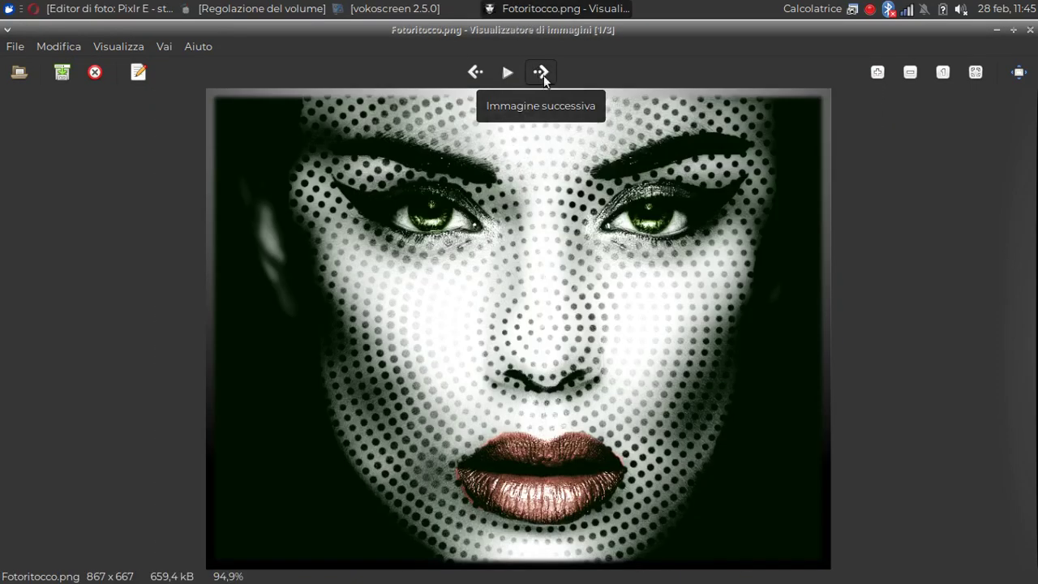
pyautogui.click(1027, 30)
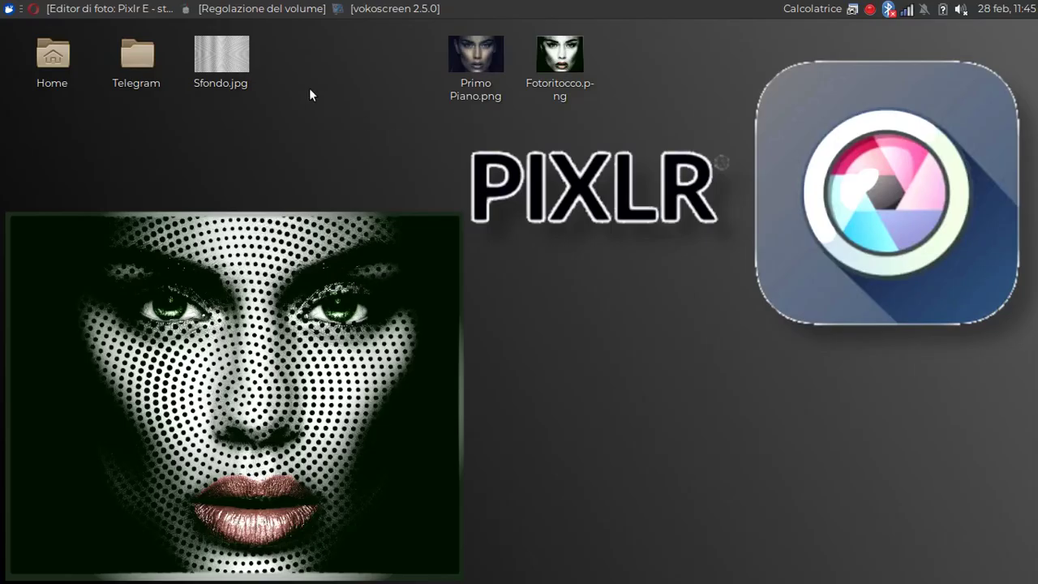
pyautogui.click(210, 61)
pyautogui.press('Delete')
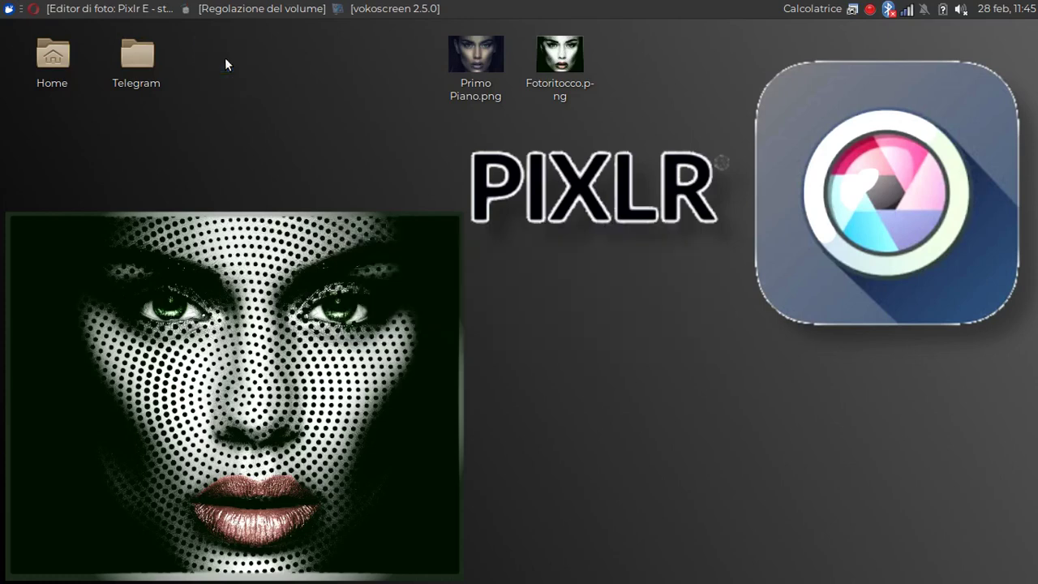
# Compare the original Primo Piano.png with the retouched Fotoritocco.png by switching between them in the image viewer.
pyautogui.doubleClick(472, 51)
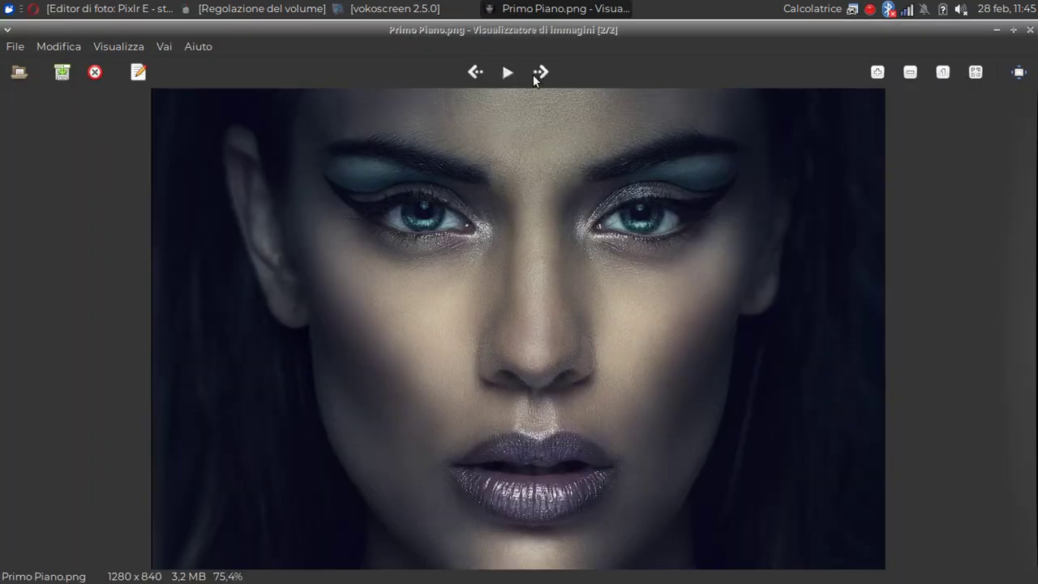
pyautogui.click(541, 72)
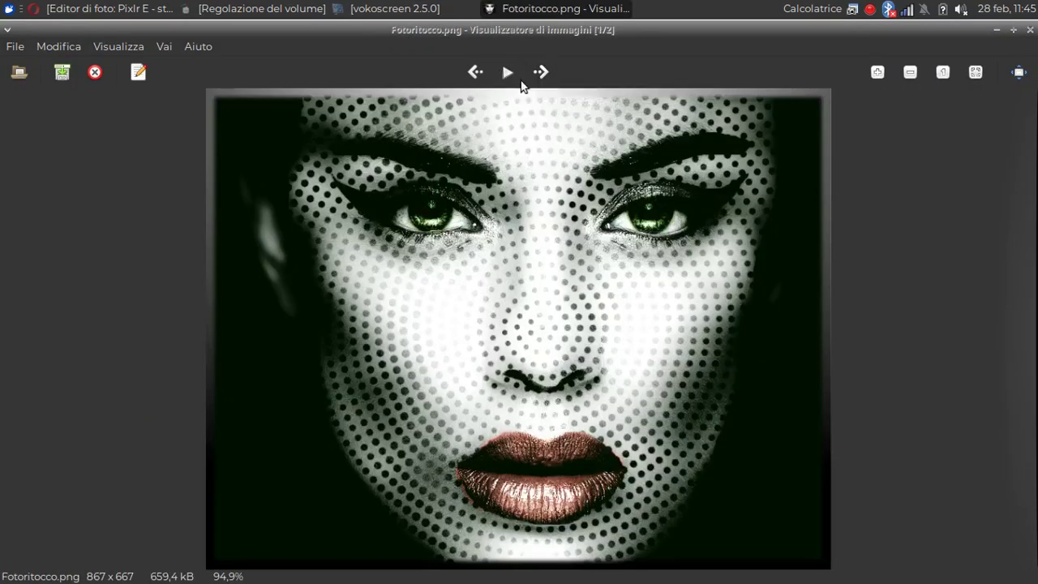
pyautogui.click(473, 72)
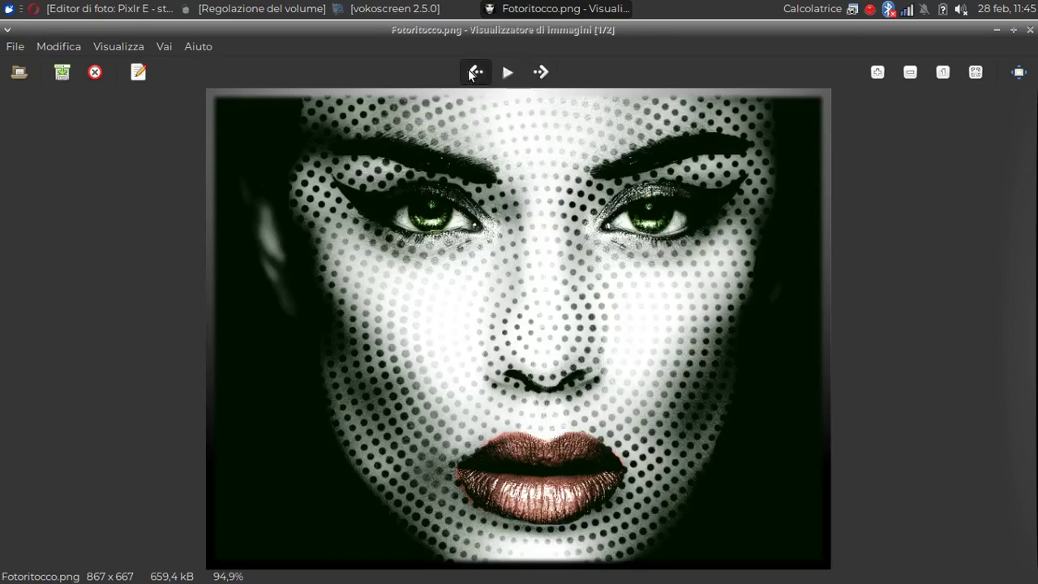
pyautogui.click(541, 73)
pyautogui.click(474, 73)
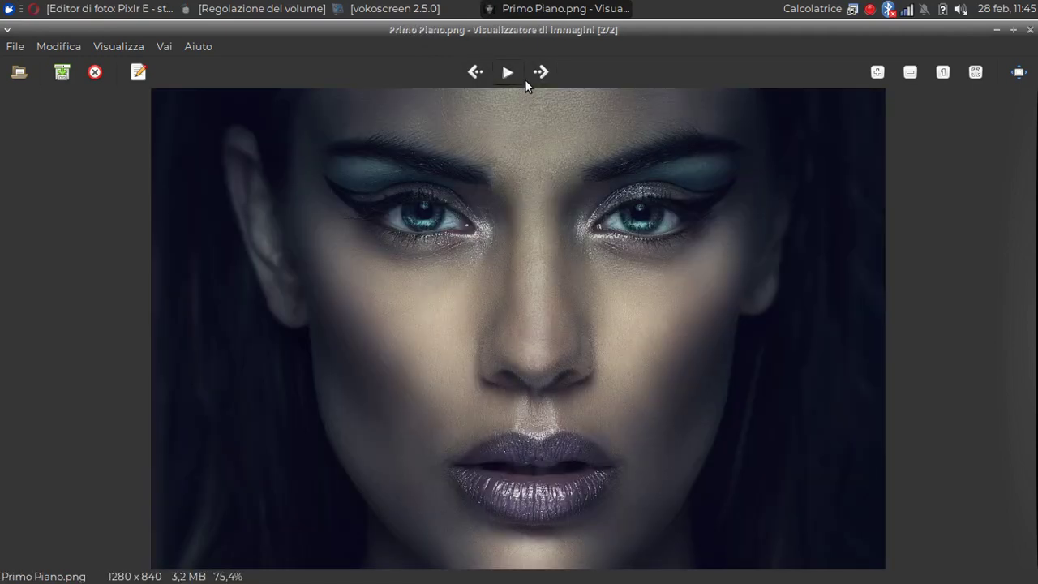
pyautogui.click(540, 71)
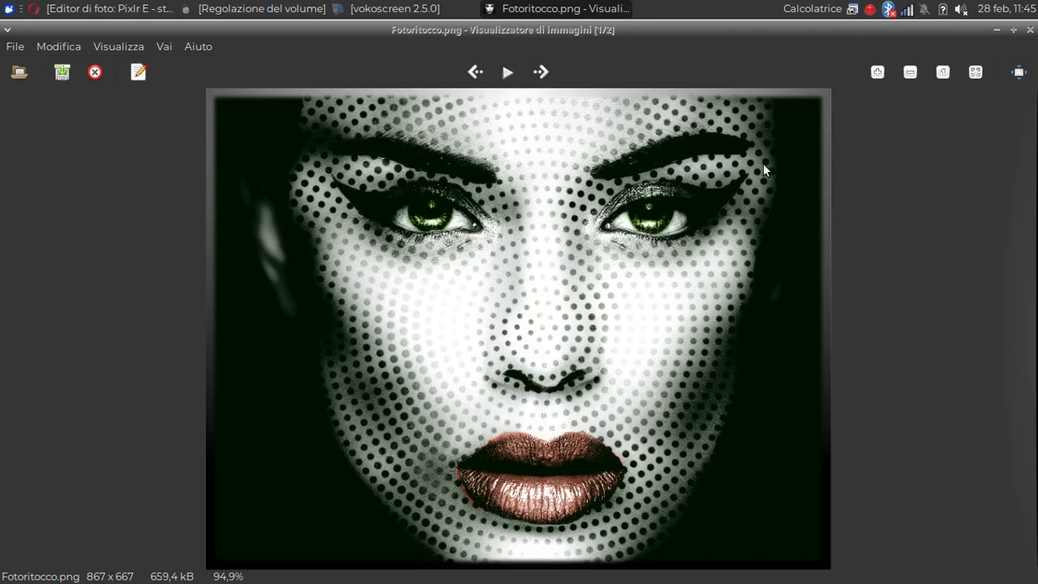
pyautogui.click(542, 72)
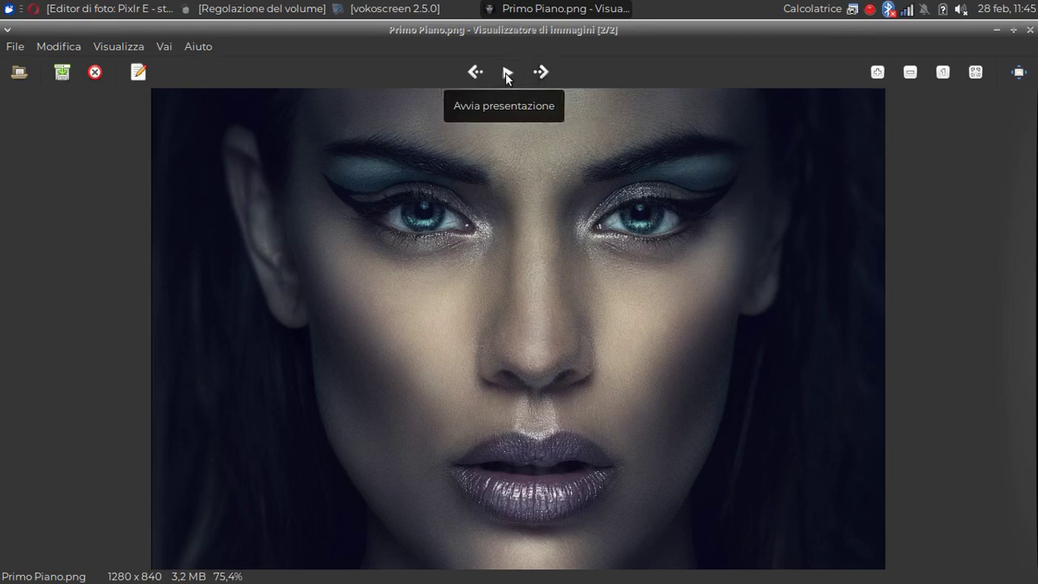
pyautogui.click(475, 71)
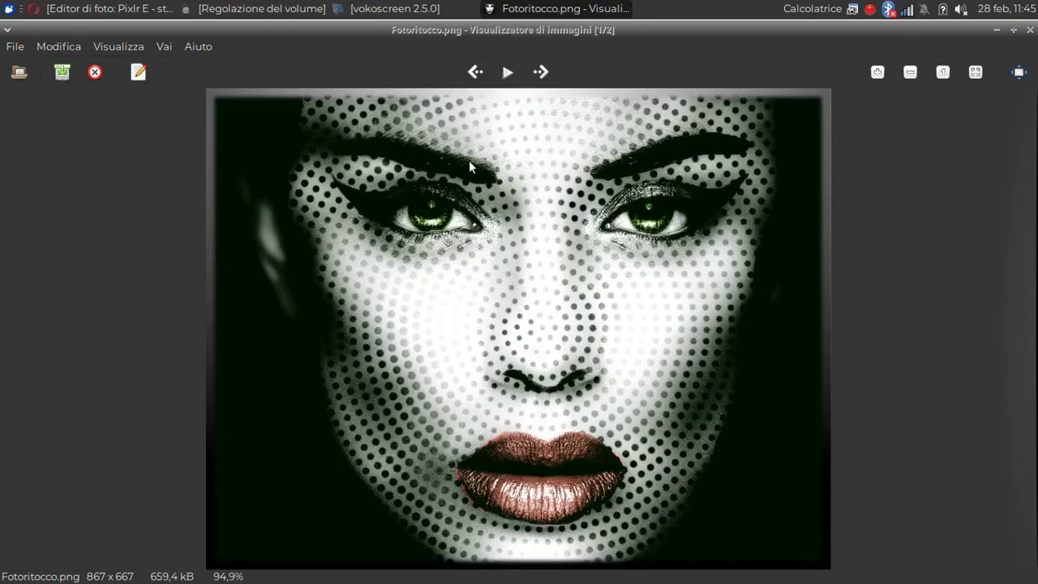
pyautogui.click(538, 75)
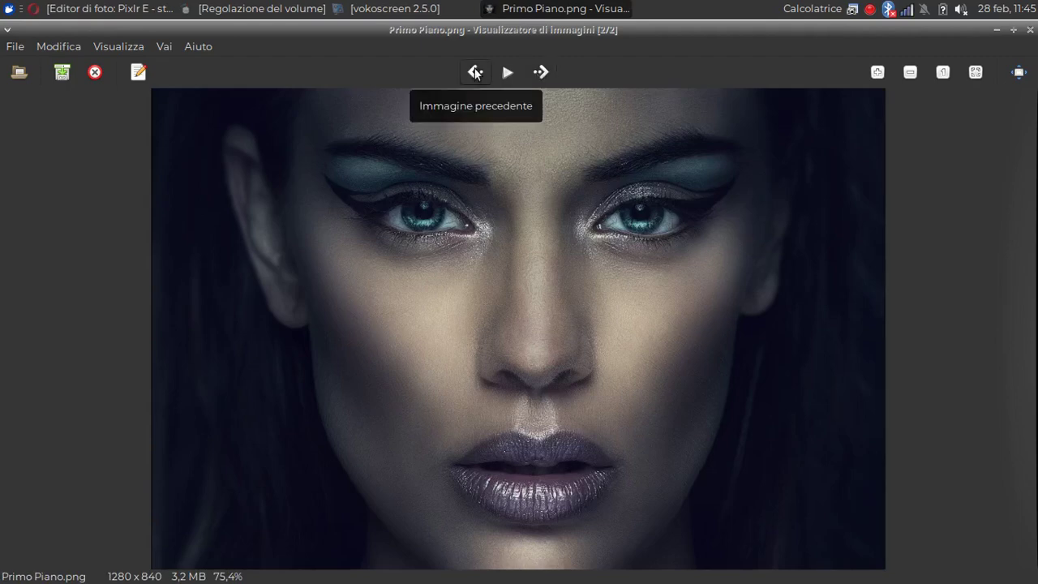
pyautogui.click(473, 74)
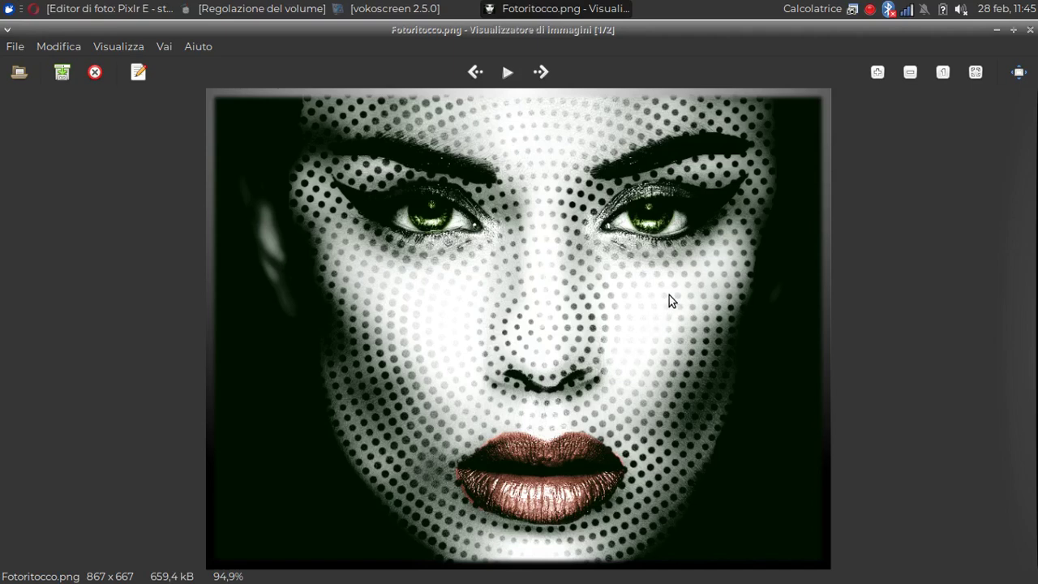
pyautogui.click(540, 73)
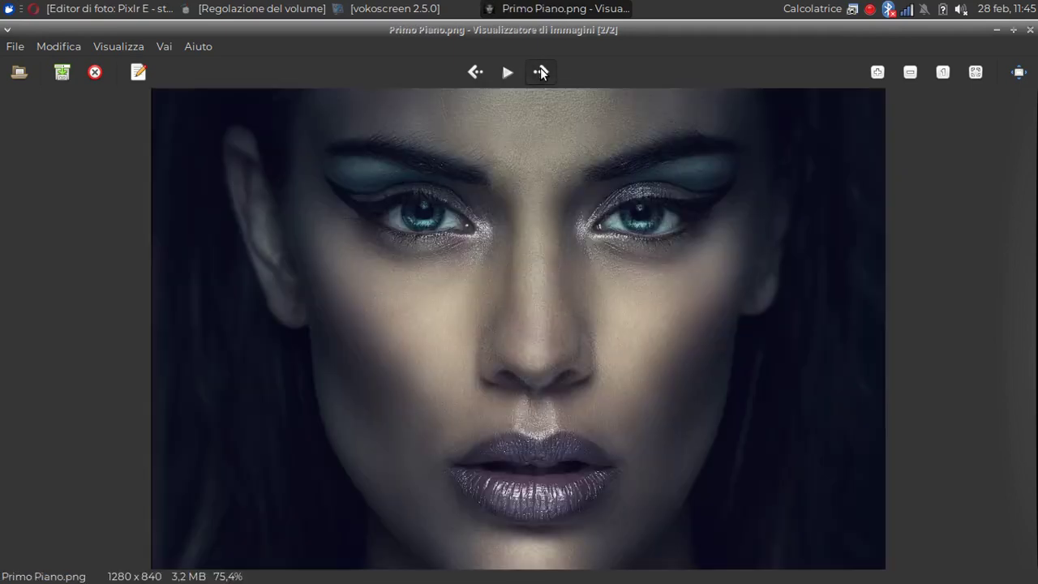
pyautogui.click(540, 72)
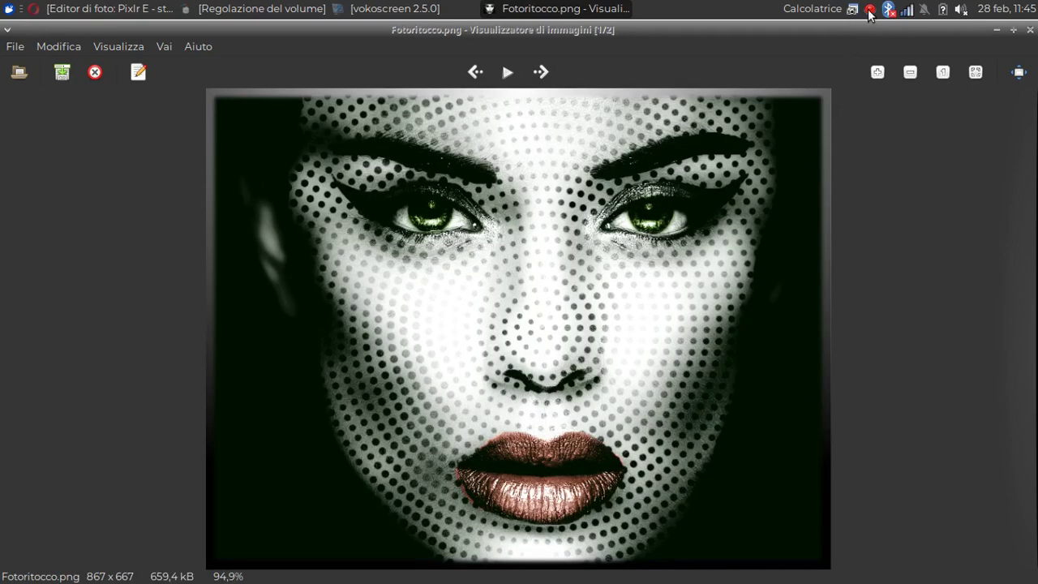